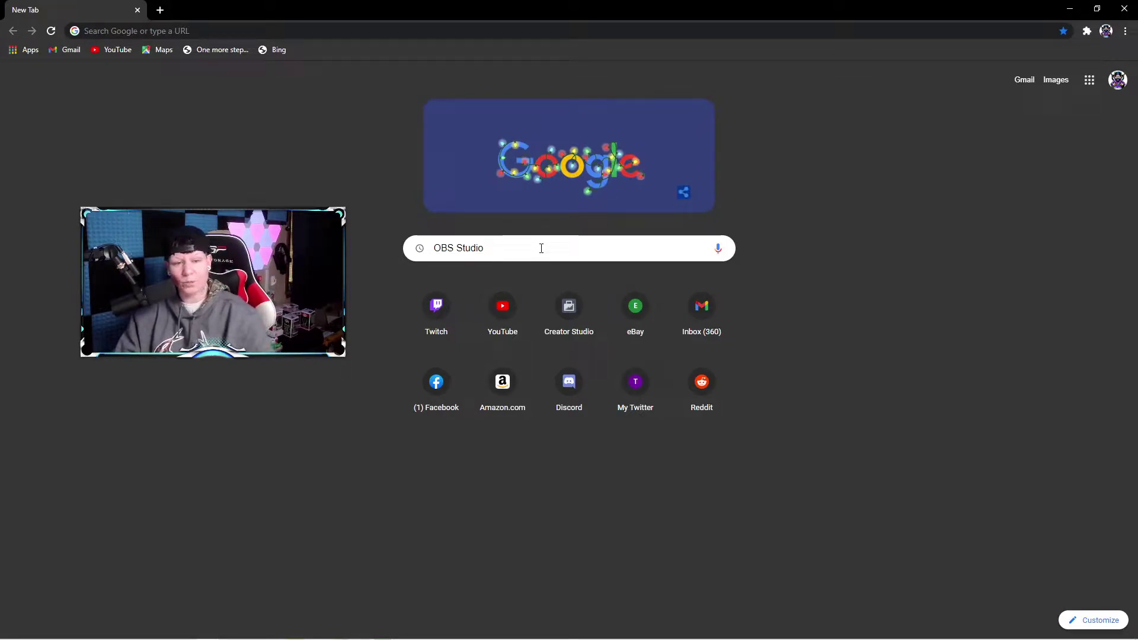
# - Search Google for "obs studio" and open the official obsproject.com website
pyautogui.press('Return')
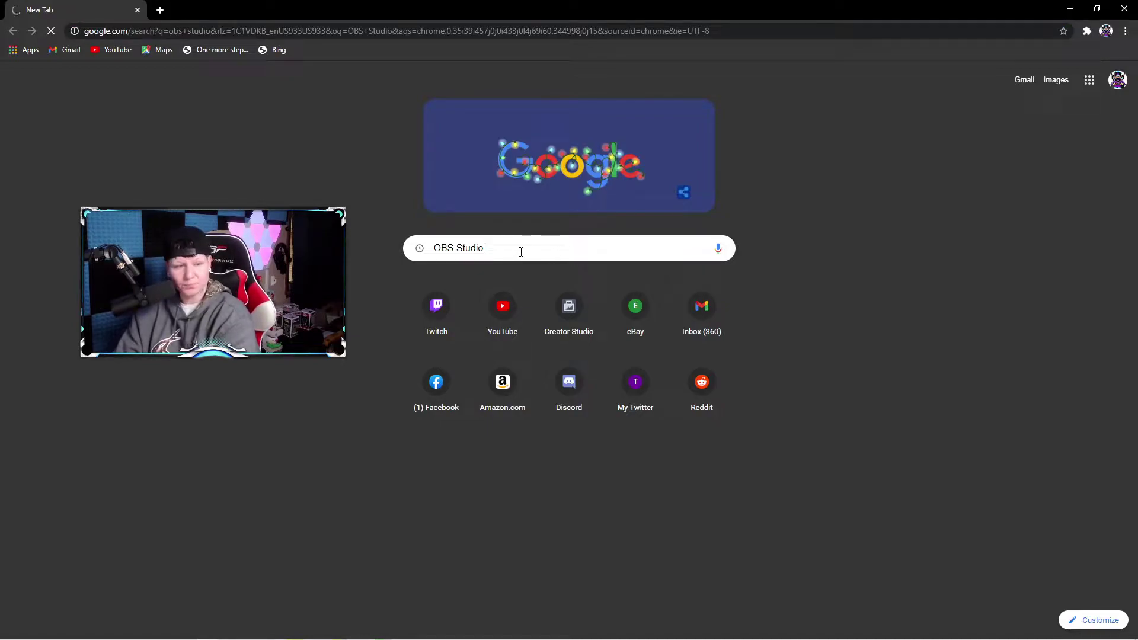
pyautogui.moveTo(442, 250)
pyautogui.mouseDown()
pyautogui.moveTo(498, 254)
pyautogui.moveTo(442, 250)
pyautogui.mouseUp()
pyautogui.press('BackSpace')
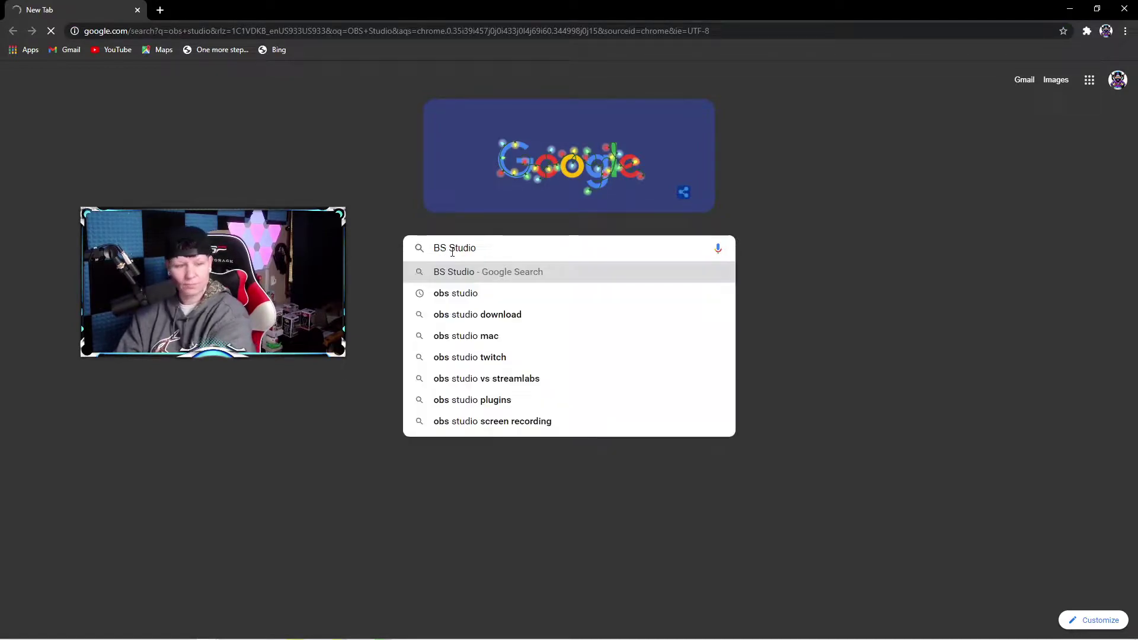
pyautogui.click(480, 293)
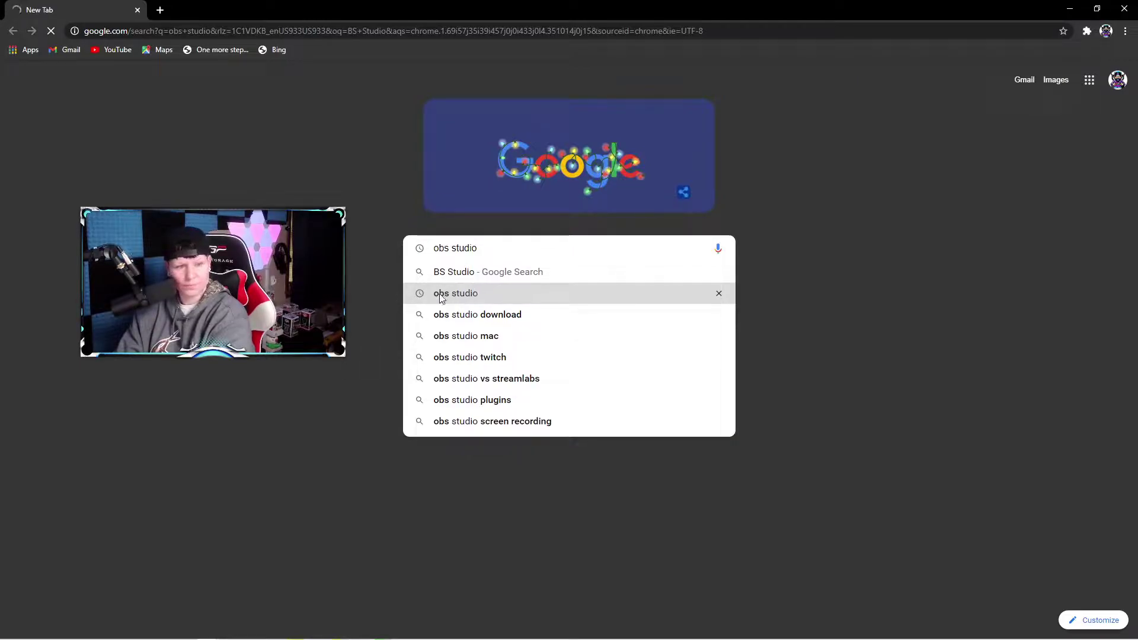
pyautogui.click(353, 178)
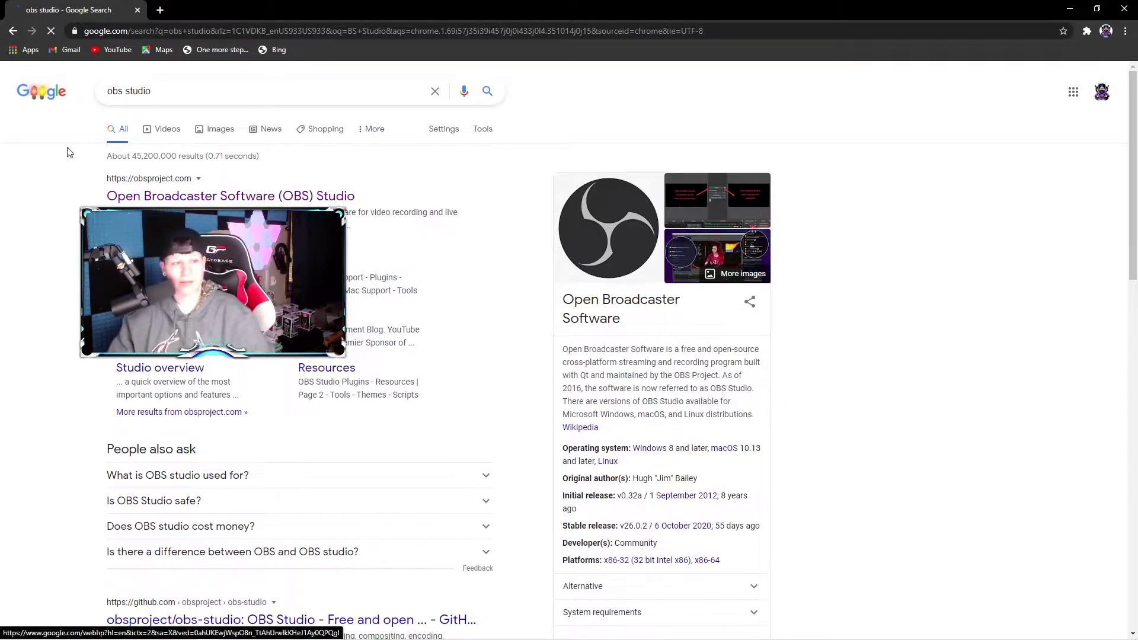
pyautogui.click(221, 196)
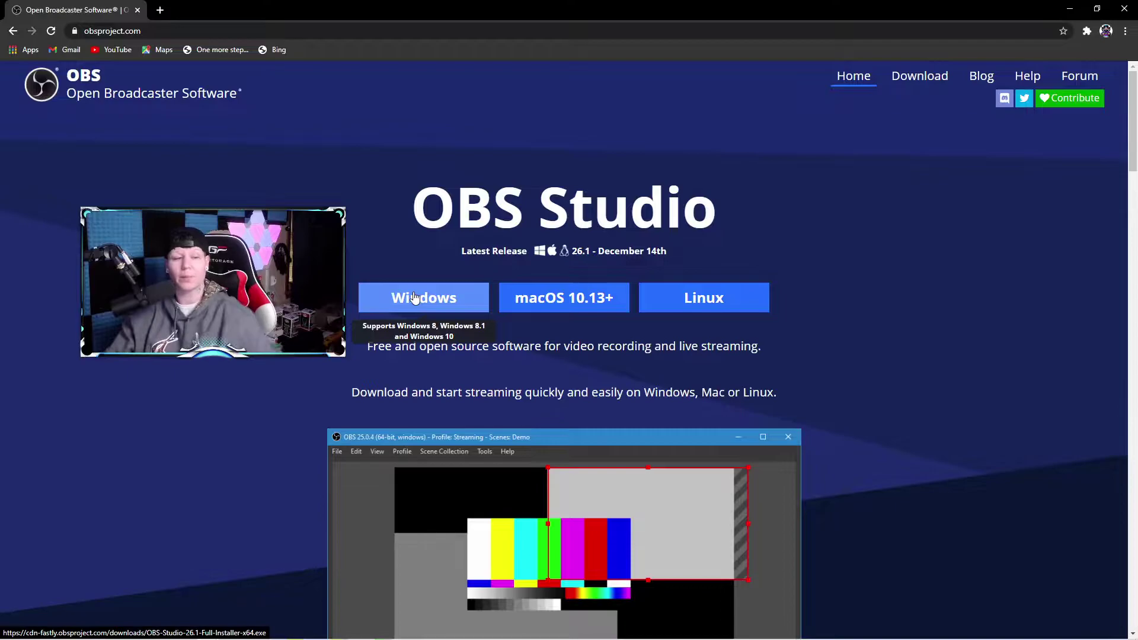
# - Close the obsproject.com page, switch to OBS Studio and open its settings
pyautogui.click(137, 10)
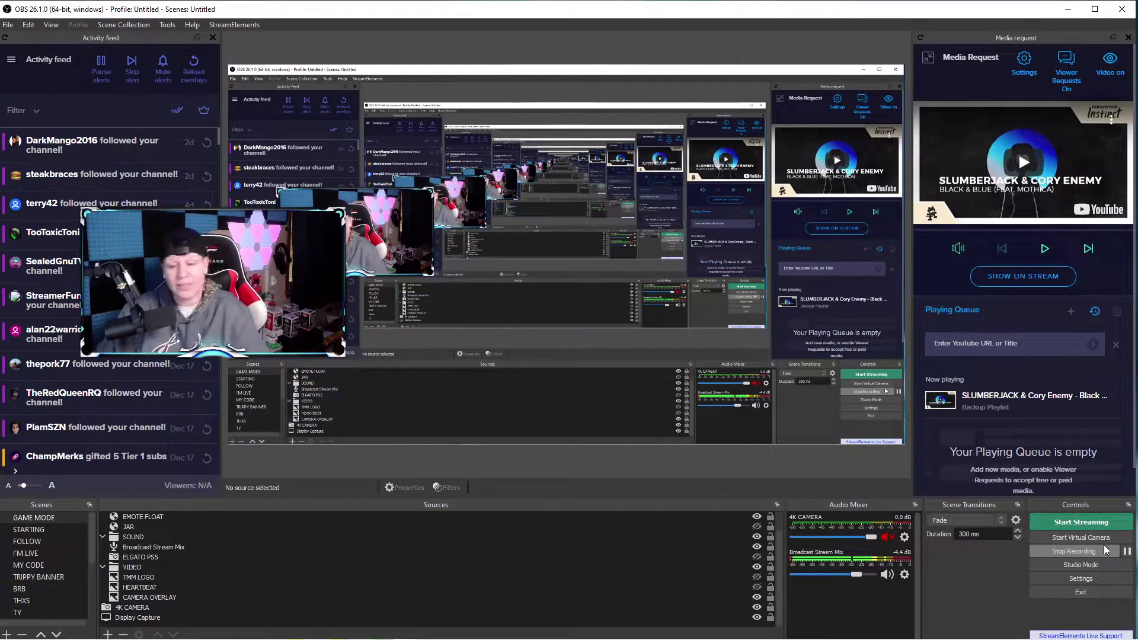
pyautogui.click(1083, 579)
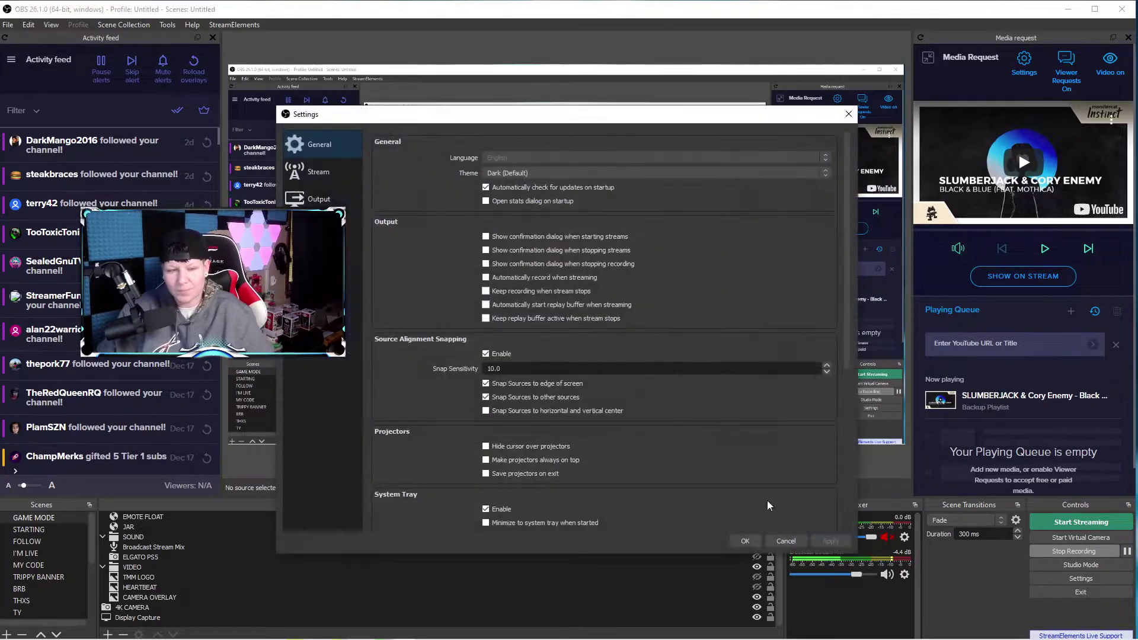
# - Try the Rachni and System interface themes in the general settings
pyautogui.click(510, 174)
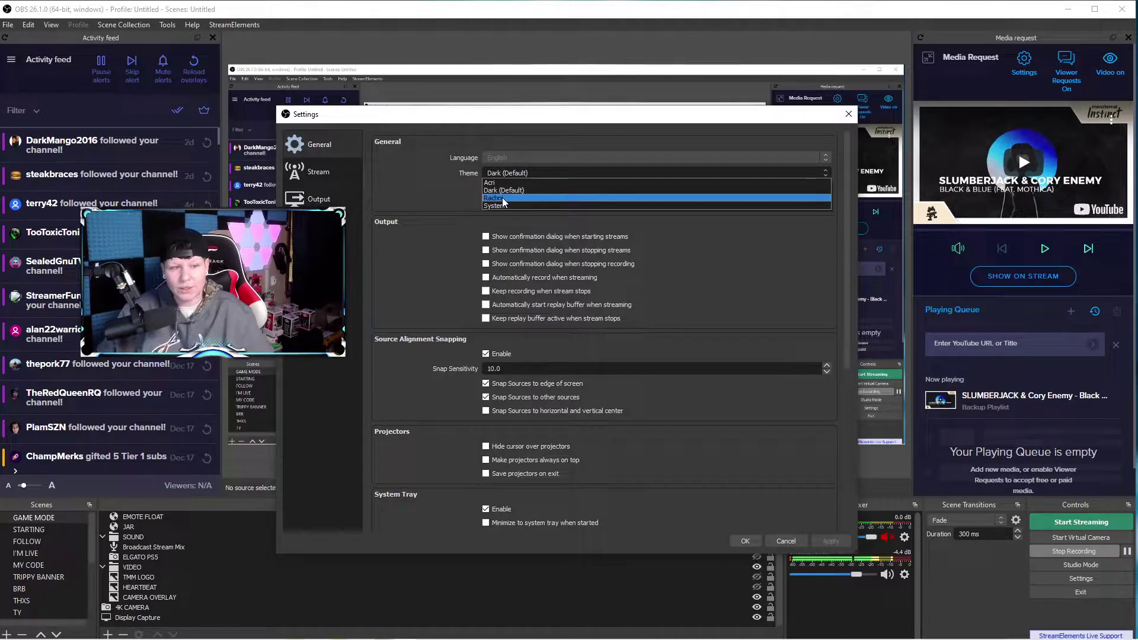
pyautogui.press('Escape')
pyautogui.scroll(-1, 530, 173)
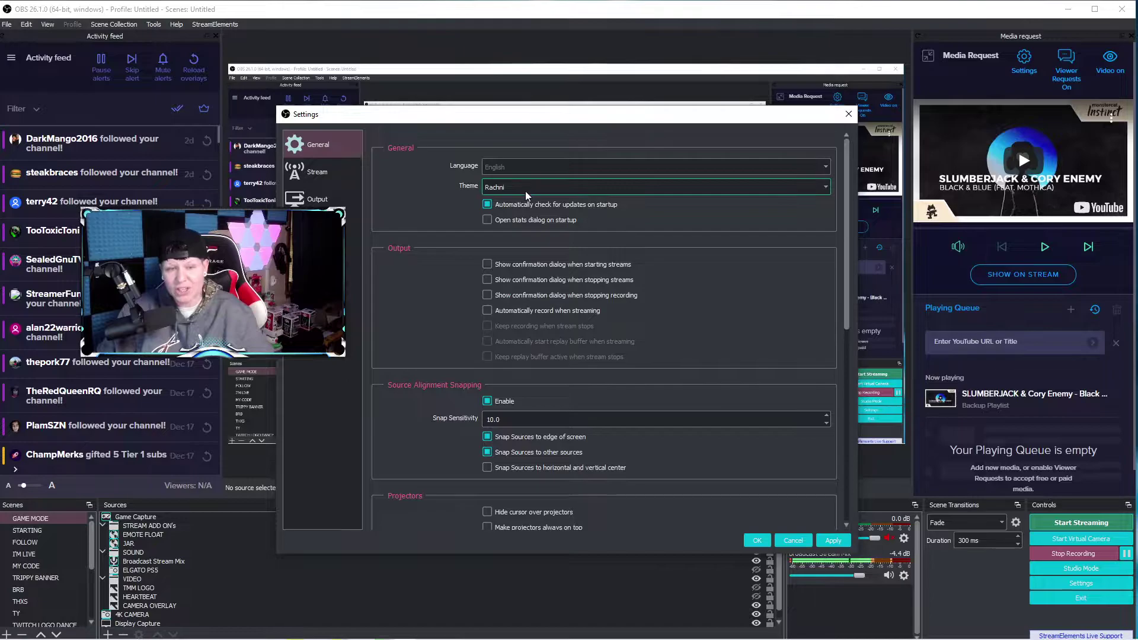
pyautogui.click(525, 191)
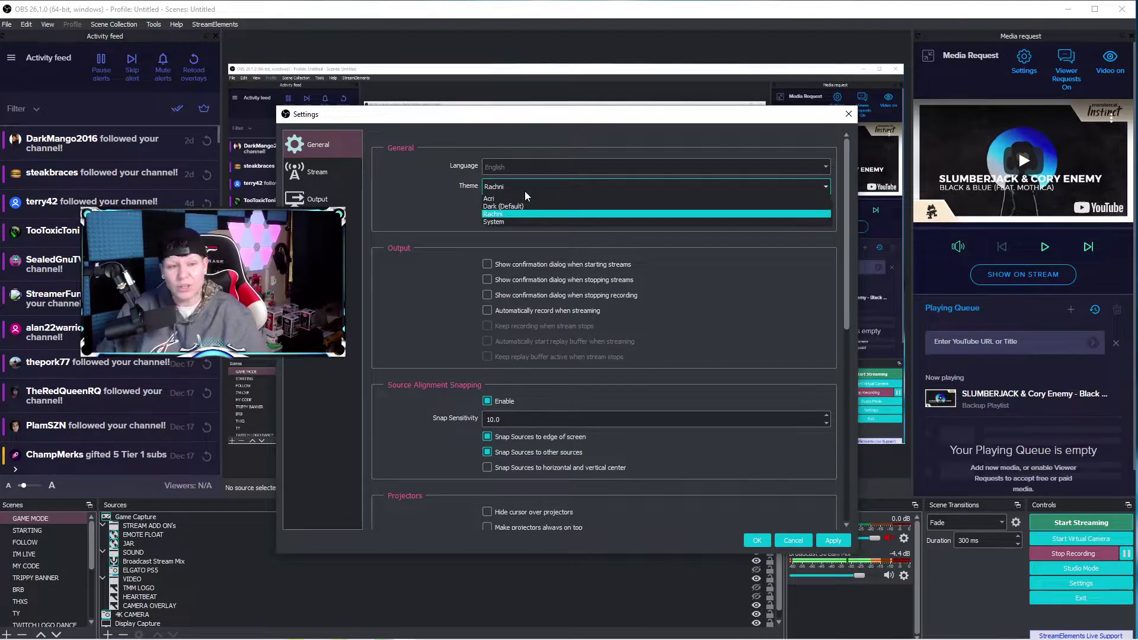
pyautogui.click(520, 214)
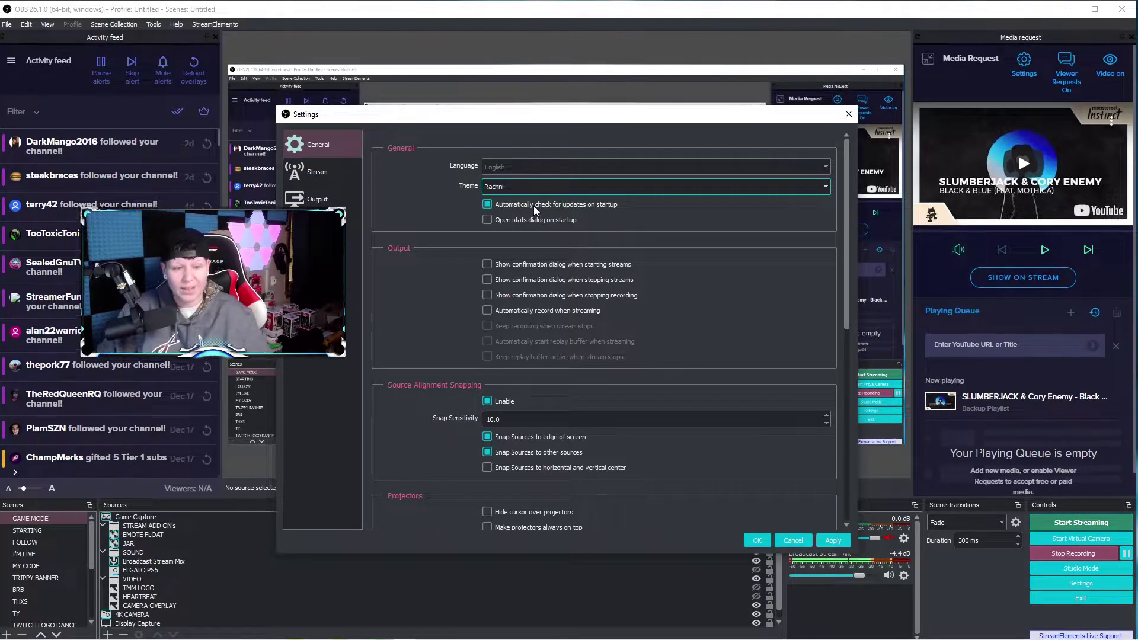
pyautogui.press('Down')
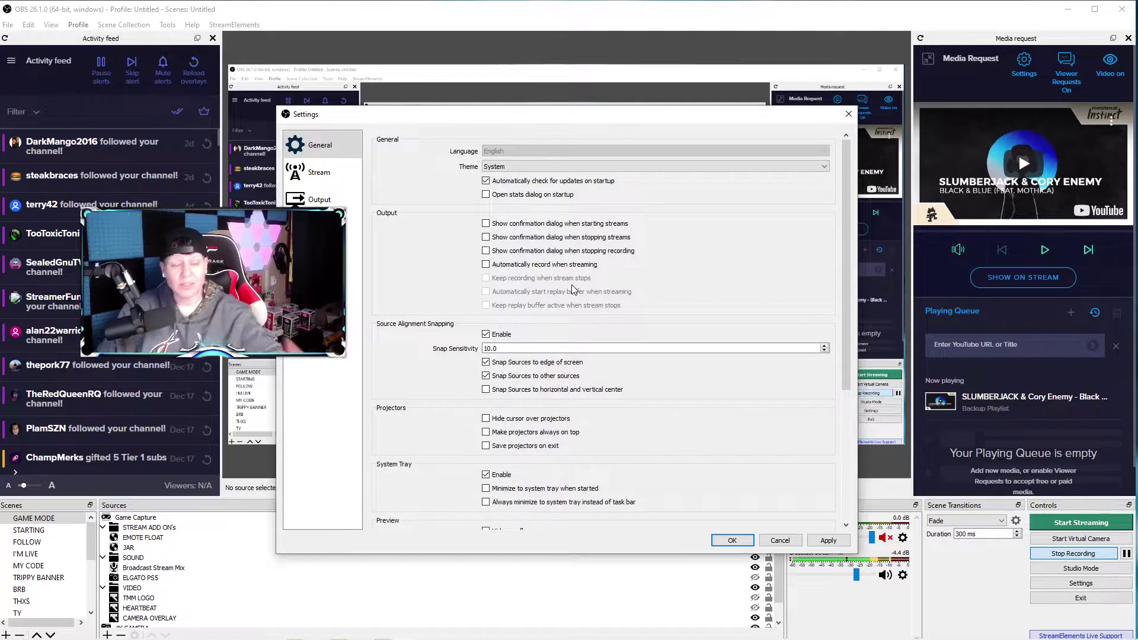
pyautogui.click(546, 168)
pyautogui.press('Escape')
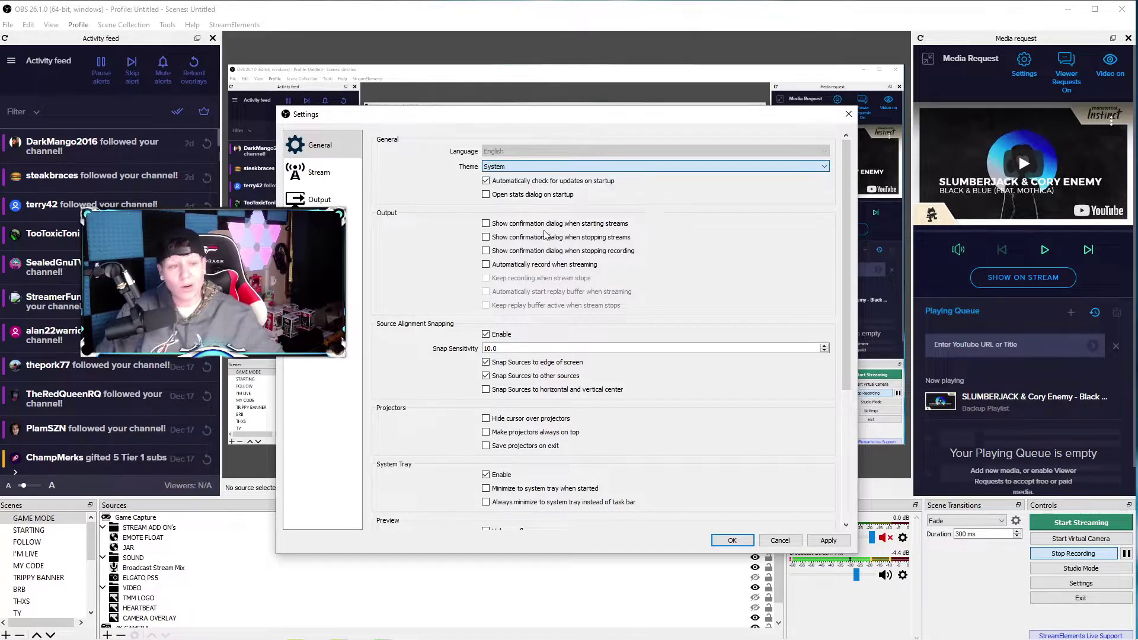
# - Apply the Acri interface theme and close the settings
pyautogui.press('Up')
pyautogui.press('Up')
pyautogui.press('Up')
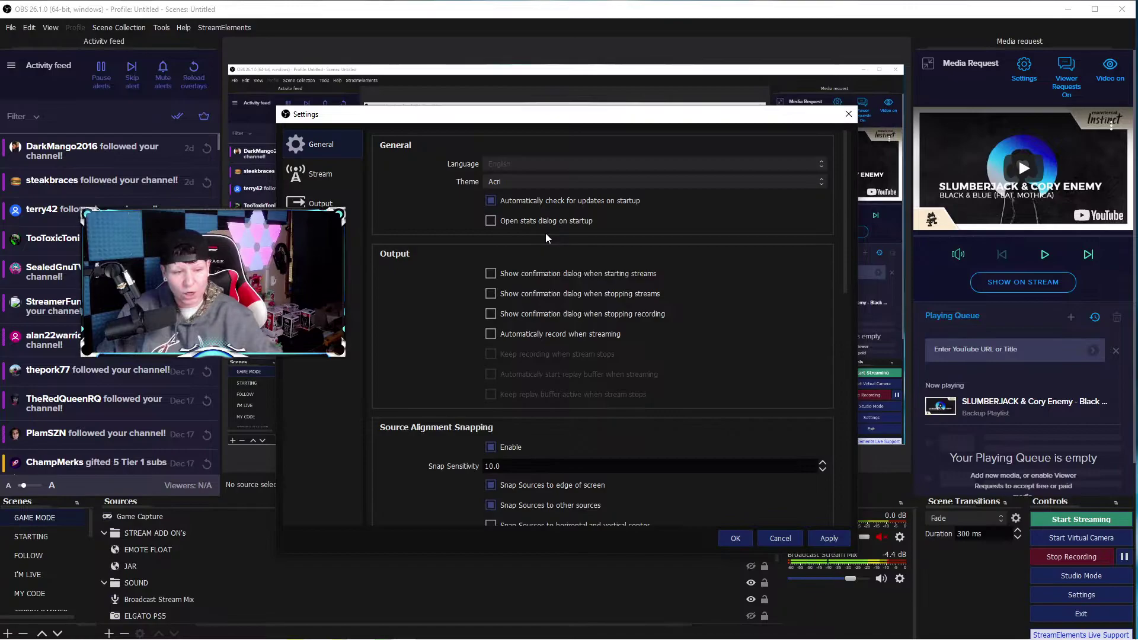
pyautogui.click(830, 539)
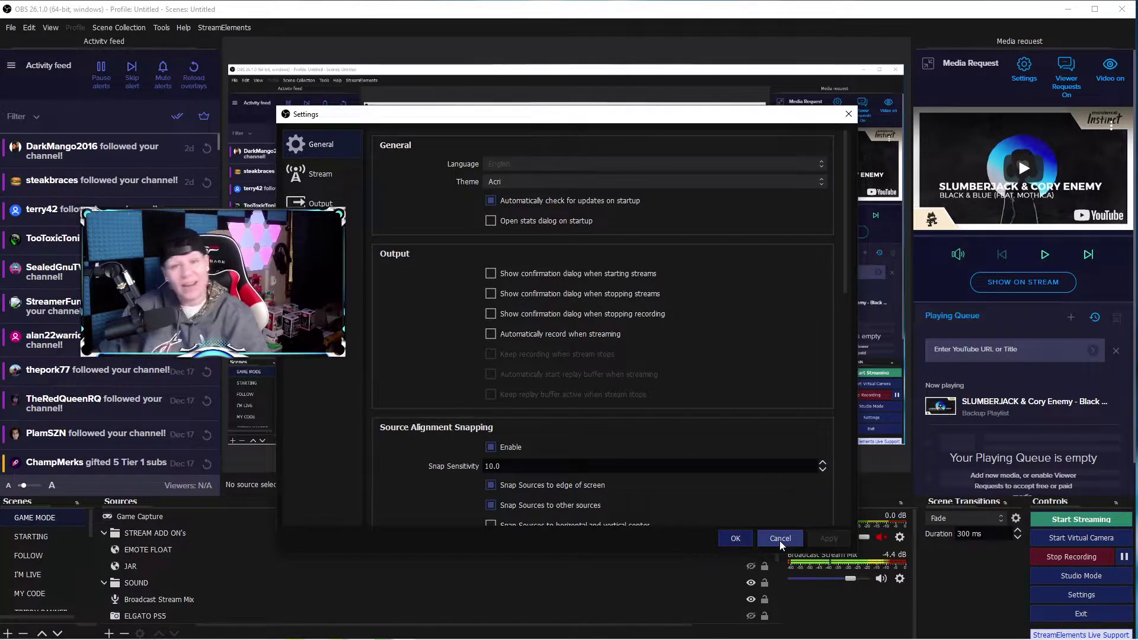
pyautogui.click(728, 542)
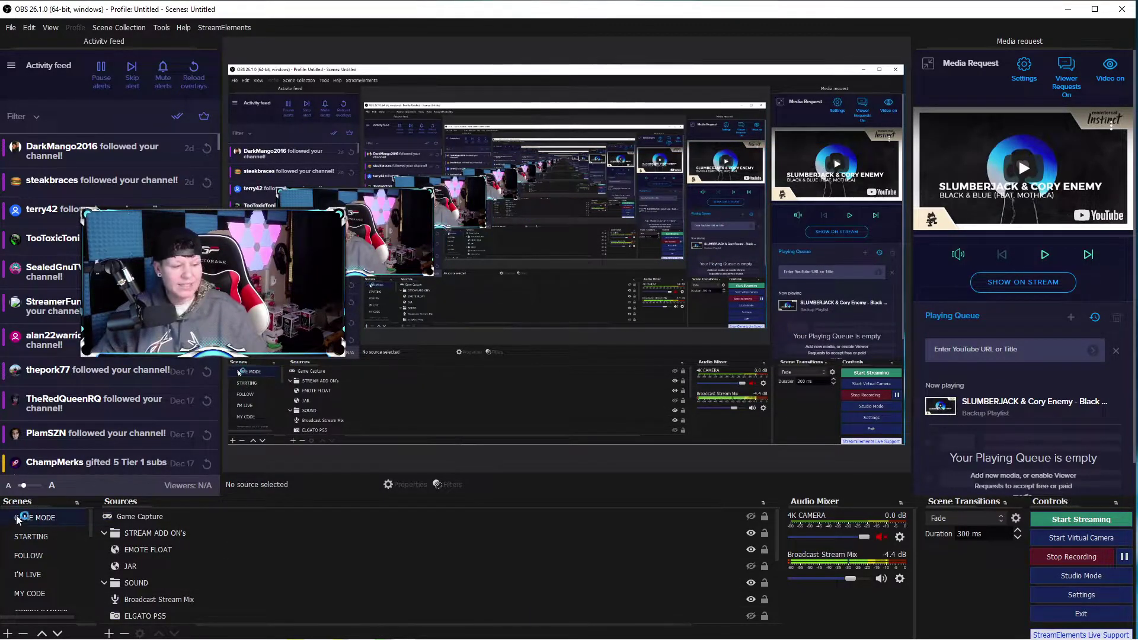
# - Make the TMM LOGO source visible in the GAME MODE scene
pyautogui.rightClick(53, 522)
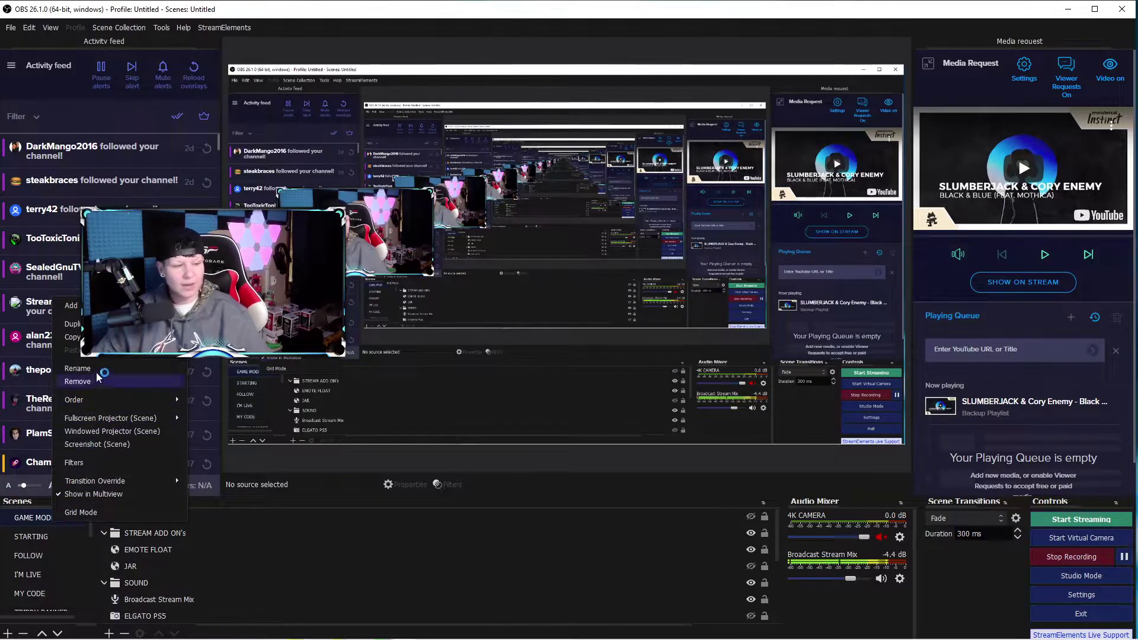
pyautogui.click(46, 521)
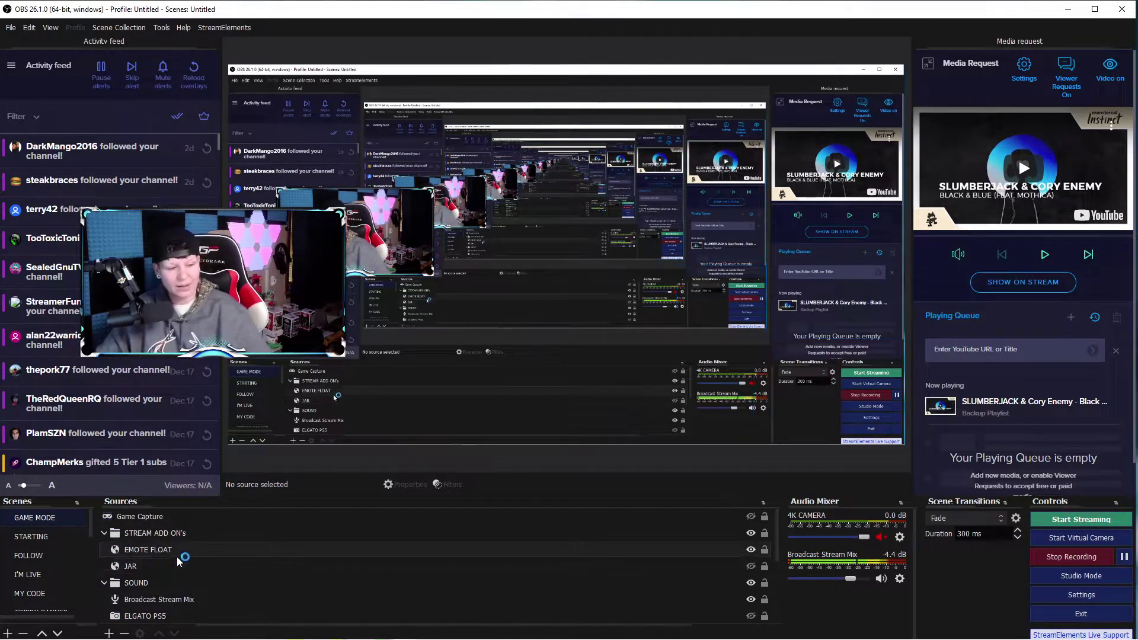
pyautogui.scroll(-2, 179, 560)
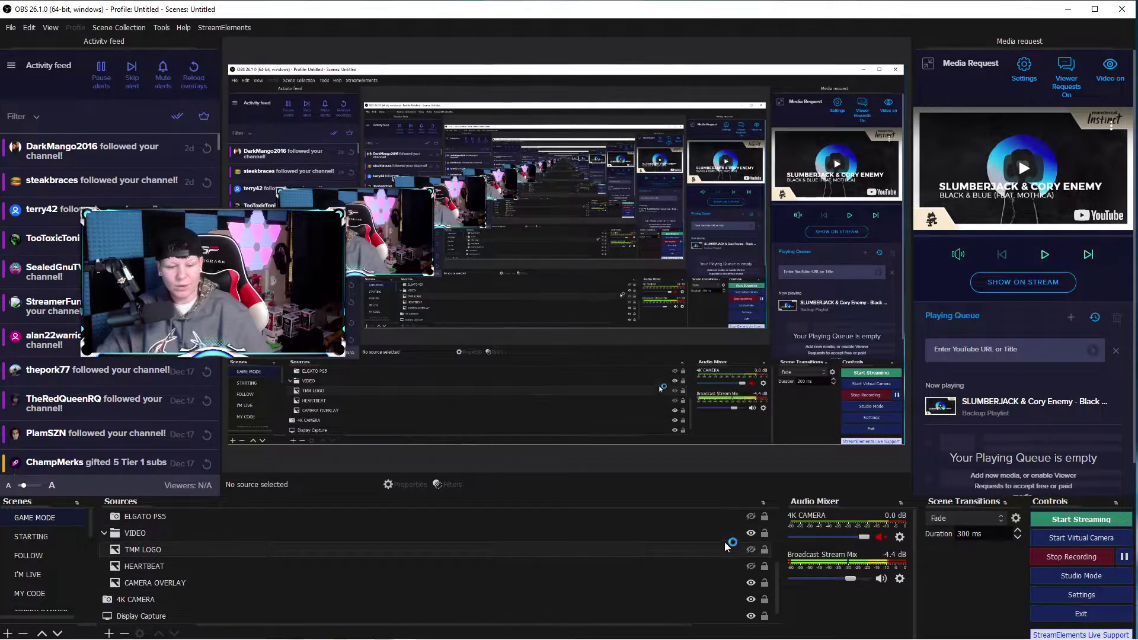
pyautogui.click(750, 549)
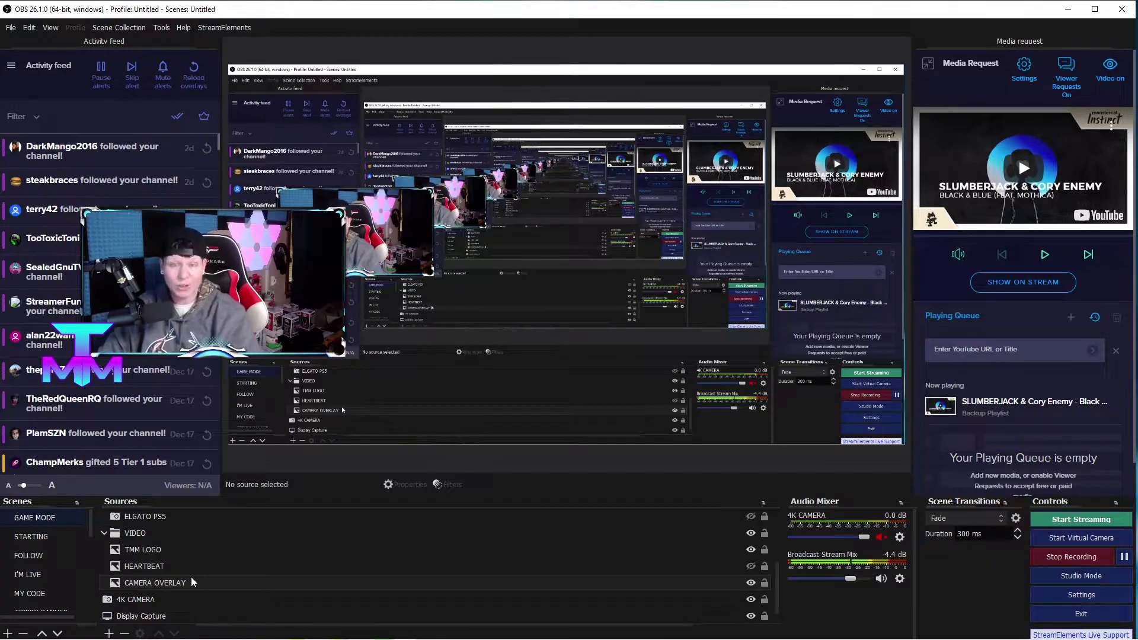
# - Add a new Audio Input Capture source to the GAME MODE scene and view its device choices without changing the default
pyautogui.click(136, 632)
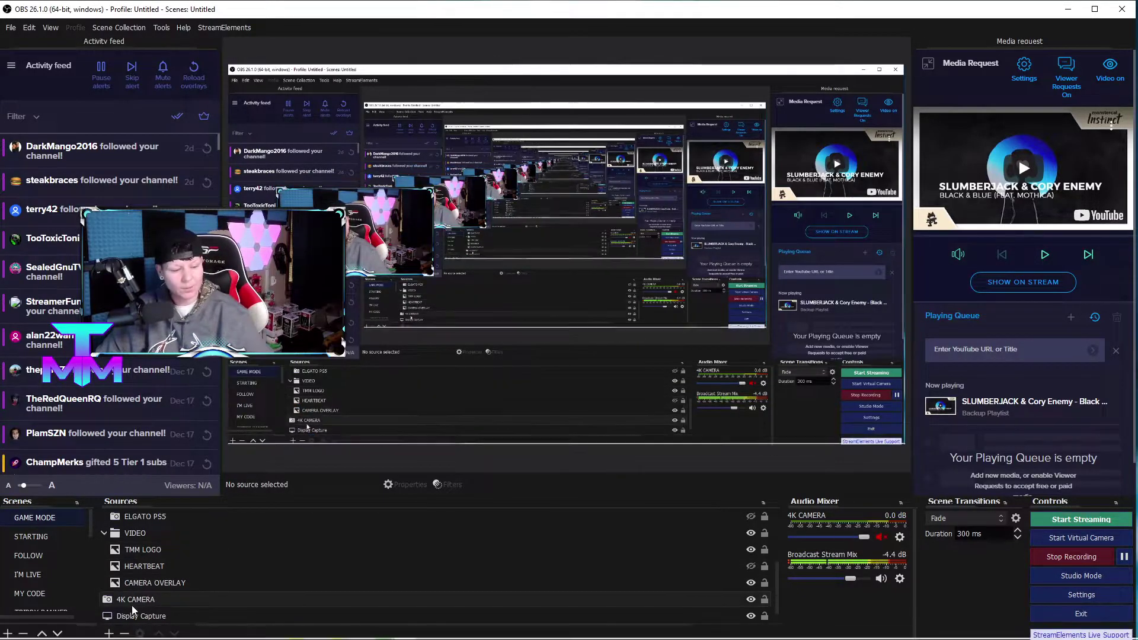
pyautogui.click(109, 633)
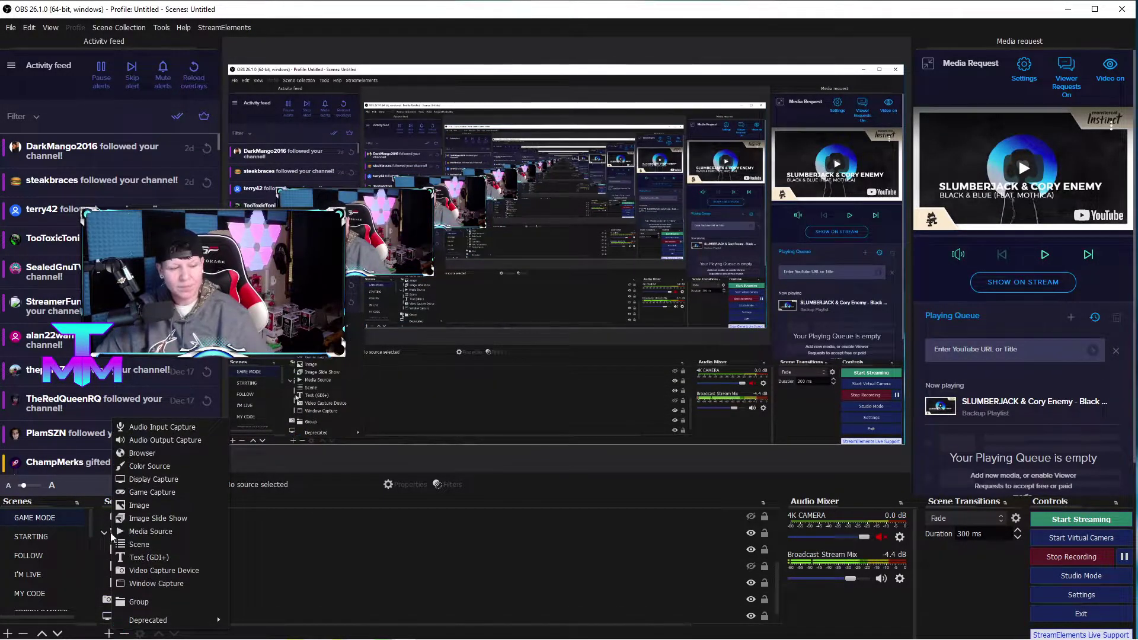
pyautogui.click(160, 429)
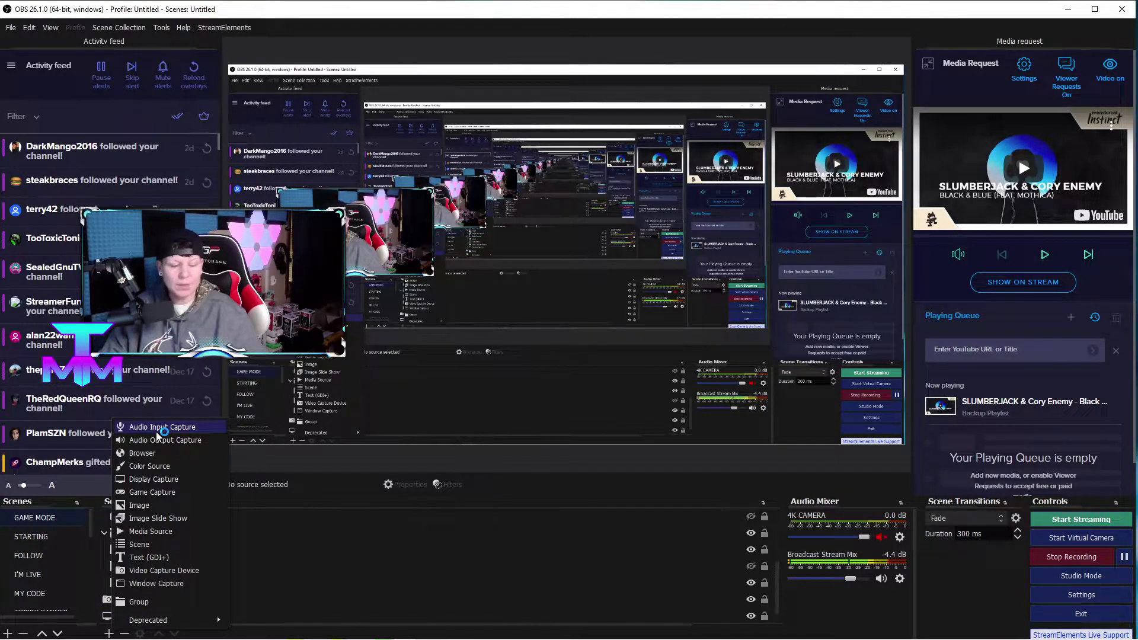
pyautogui.click(169, 424)
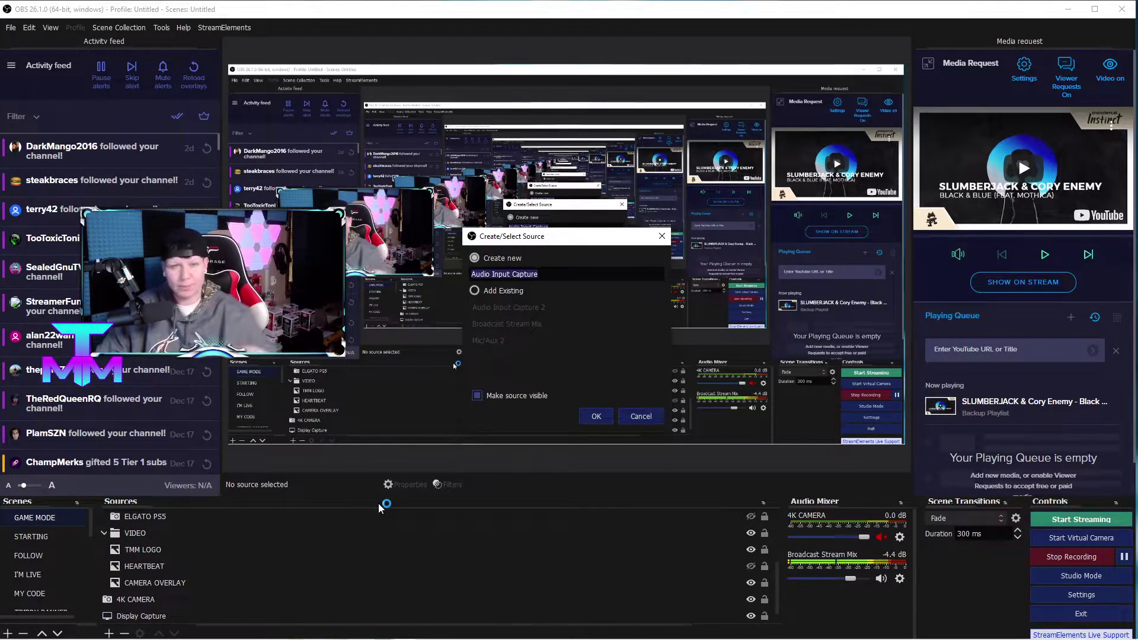
pyautogui.click(593, 420)
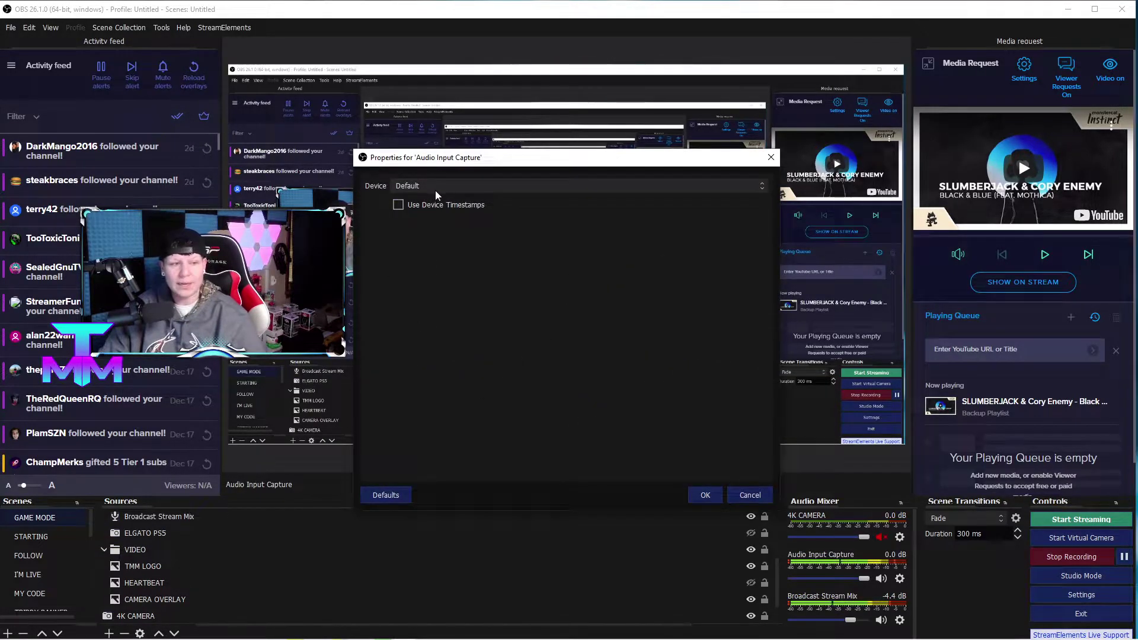
pyautogui.click(436, 189)
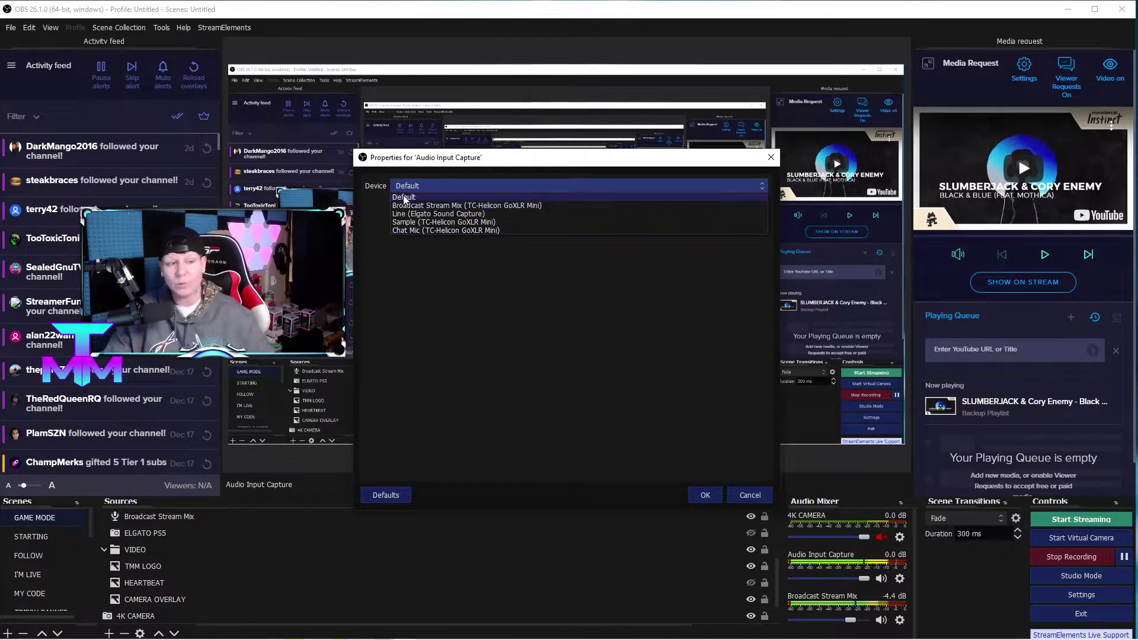
pyautogui.click(745, 496)
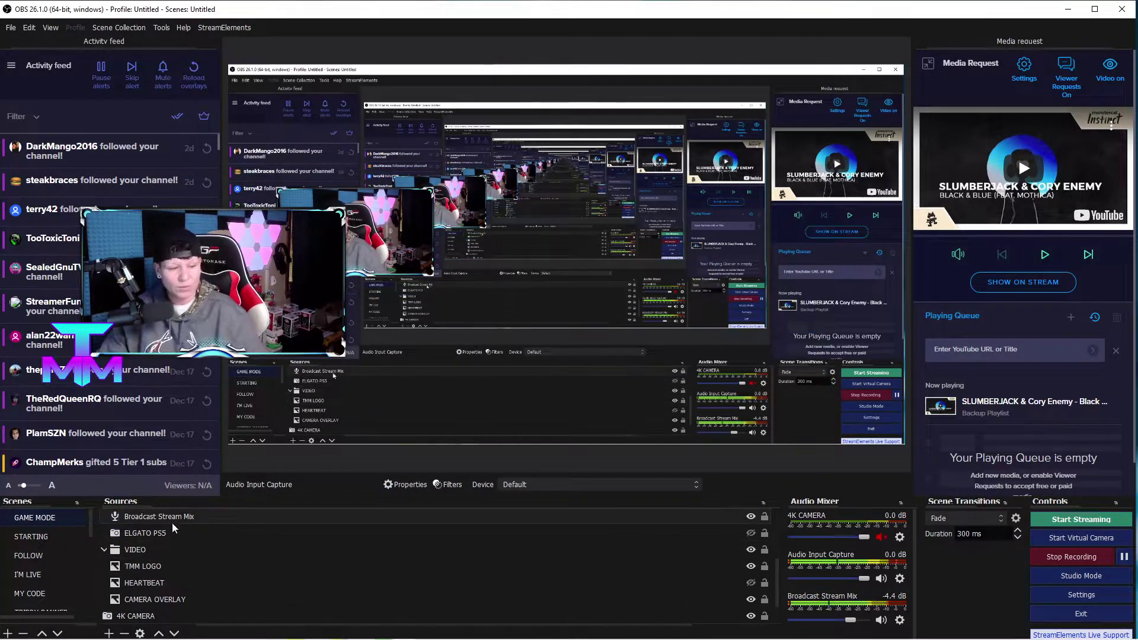
# - Add a new Audio Output Capture source to the same scene and view its device choices without changing the default
pyautogui.click(109, 633)
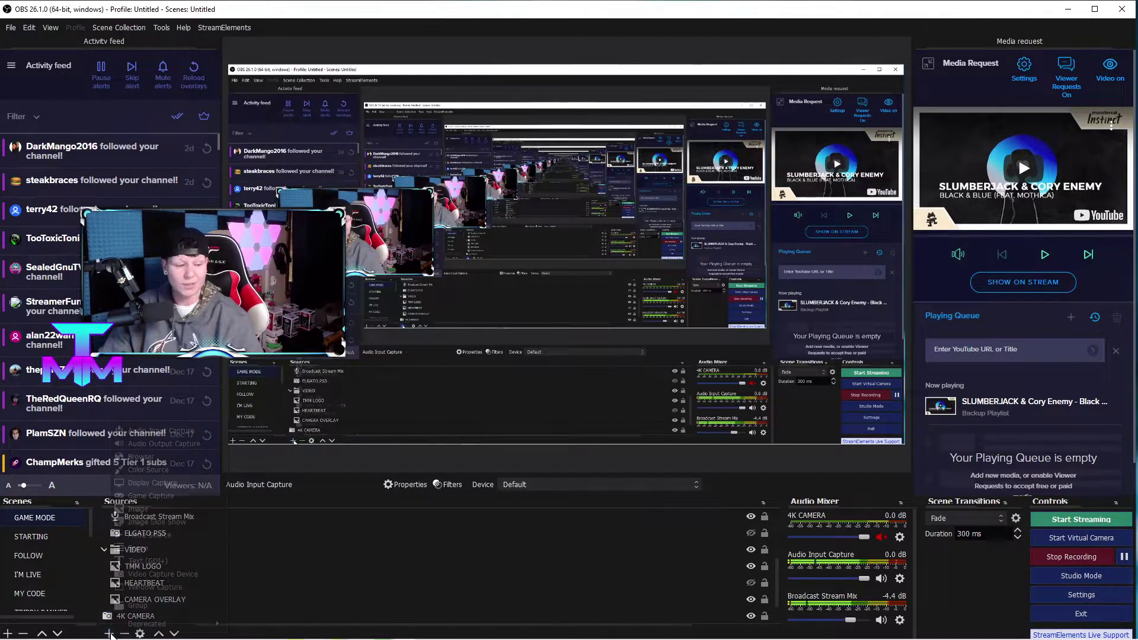
pyautogui.click(182, 446)
pyautogui.click(587, 411)
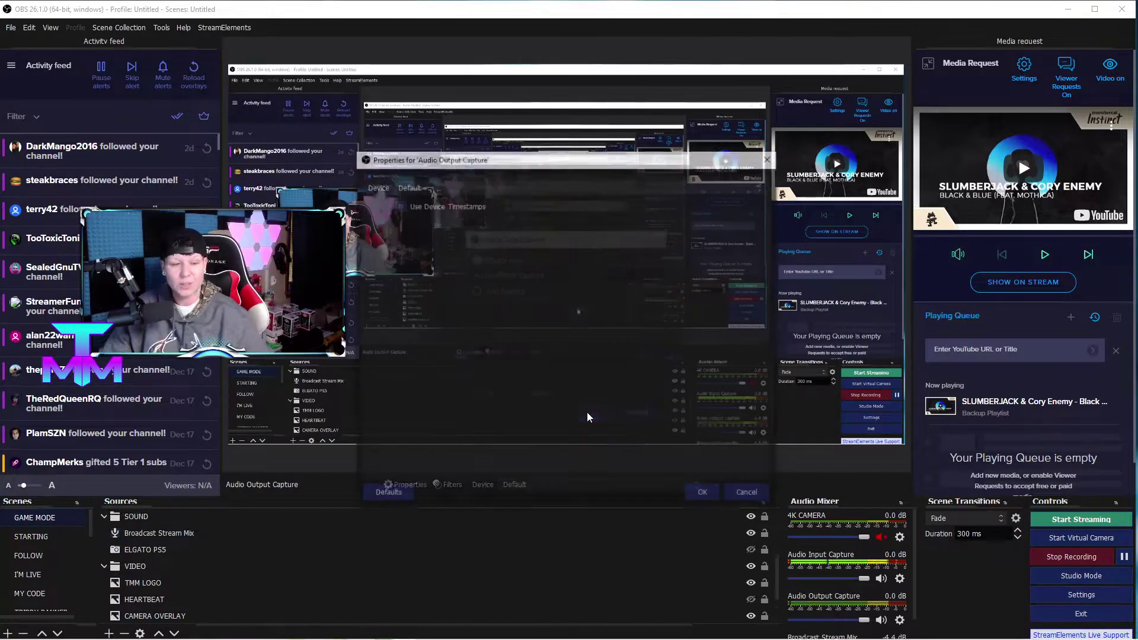
pyautogui.click(481, 189)
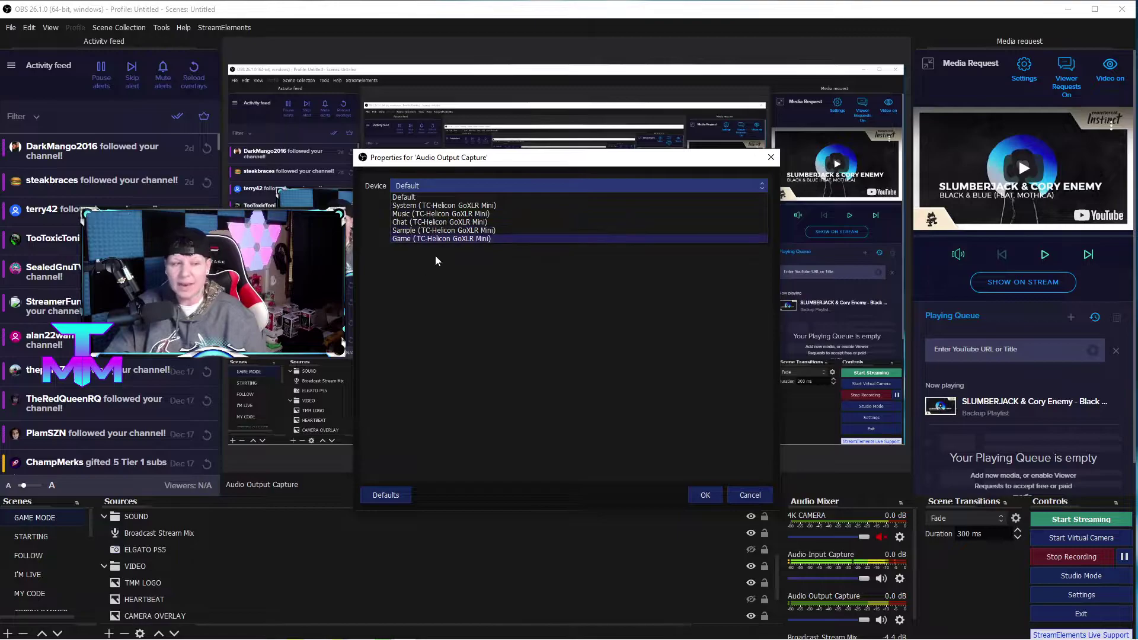
pyautogui.click(750, 495)
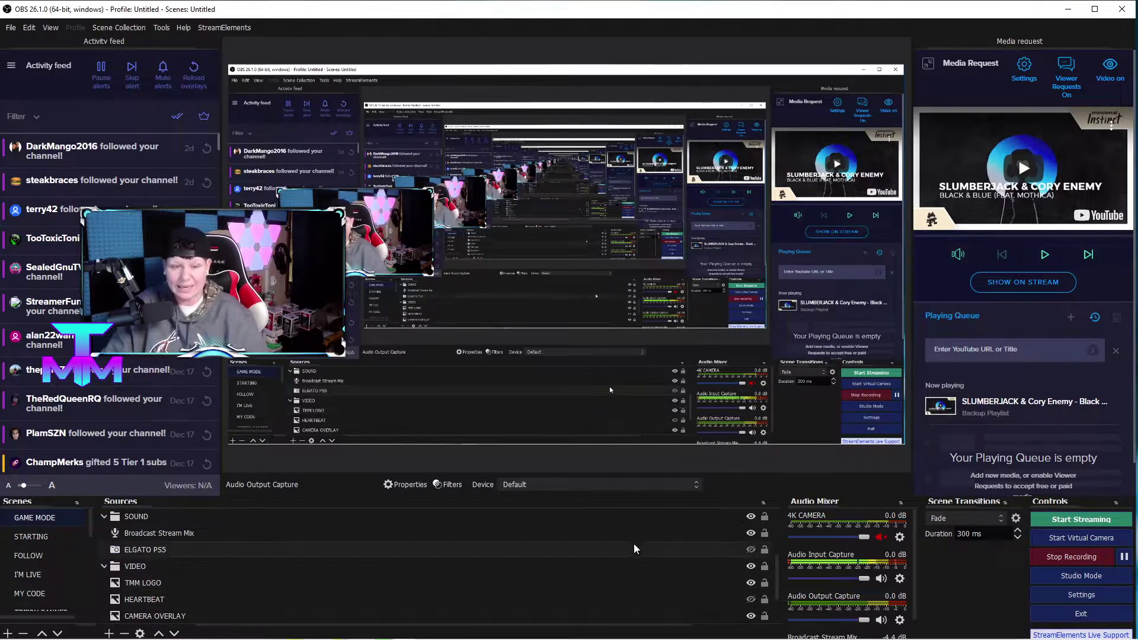
# - Select the ELGATO PS5 source and maximize the OBS Studio window
pyautogui.click(110, 633)
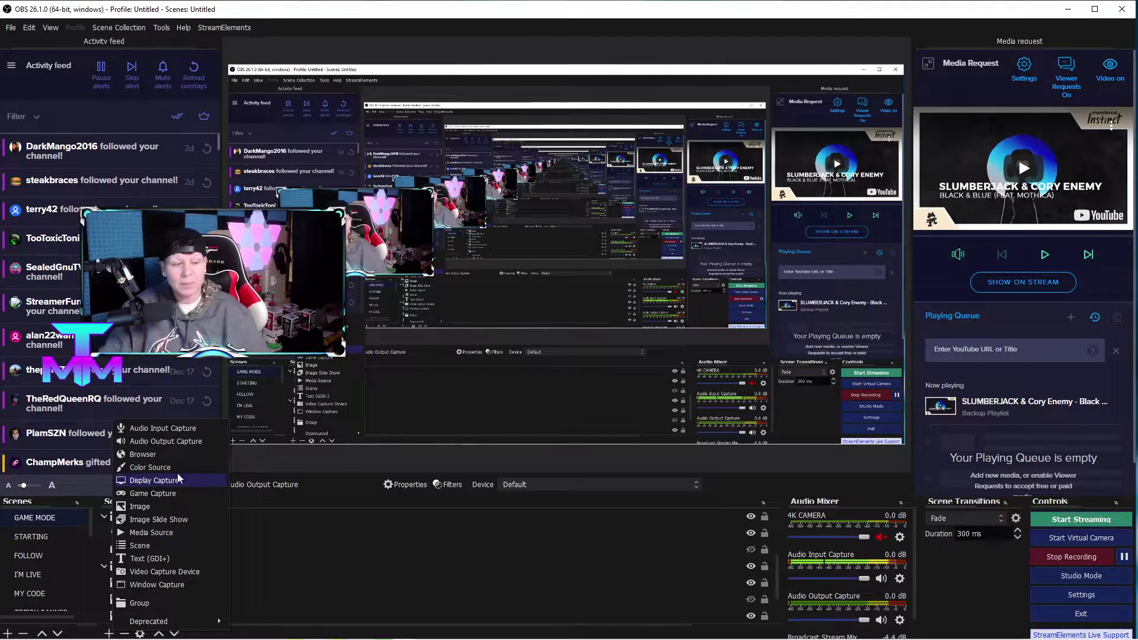
pyautogui.click(270, 556)
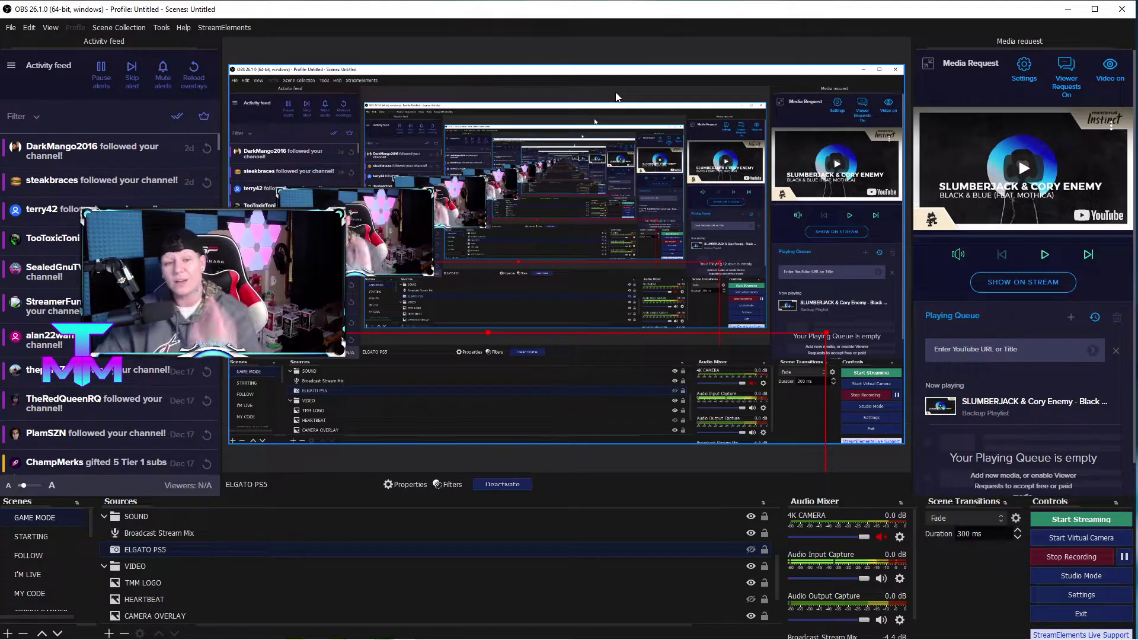
pyautogui.moveTo(736, 18); pyautogui.dragTo(1137, 249)
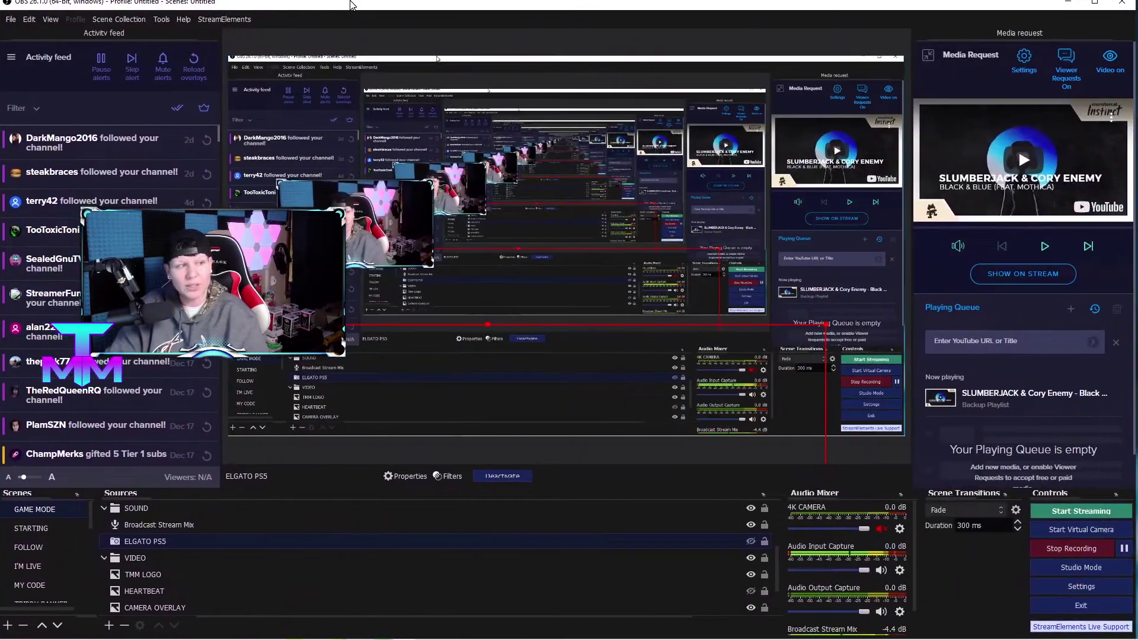
pyautogui.doubleClick(351, 5)
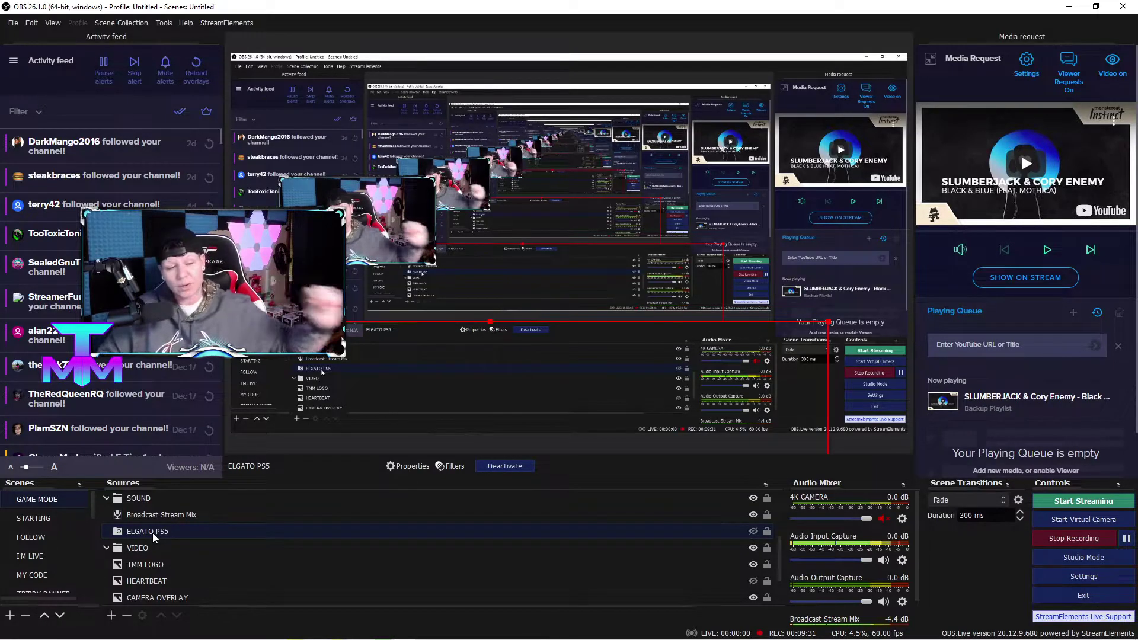
# - Try adding a new Video Capture Device source to the GAME MODE scene and view the resolution choices under the Custom resolution type
pyautogui.click(111, 616)
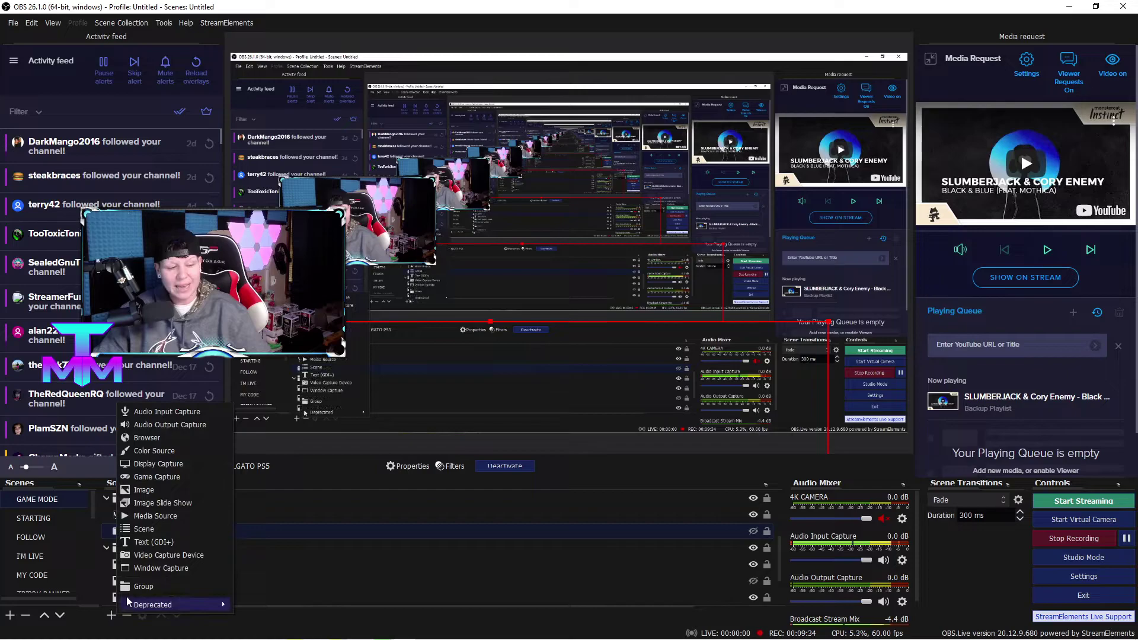
pyautogui.click(151, 556)
pyautogui.click(588, 404)
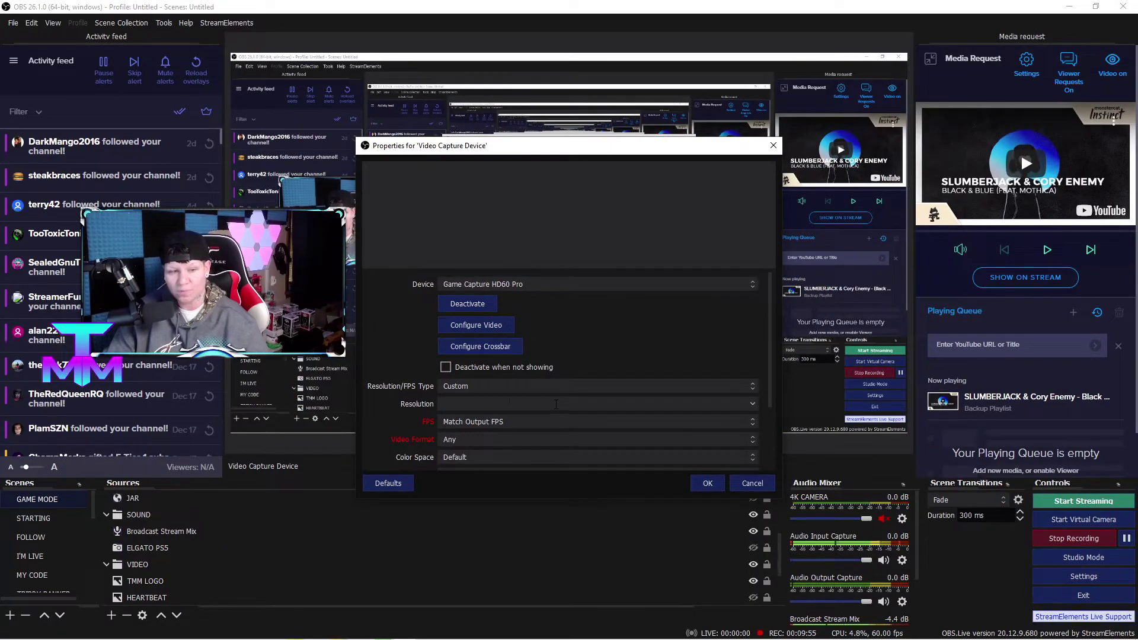
pyautogui.click(452, 406)
pyautogui.click(730, 406)
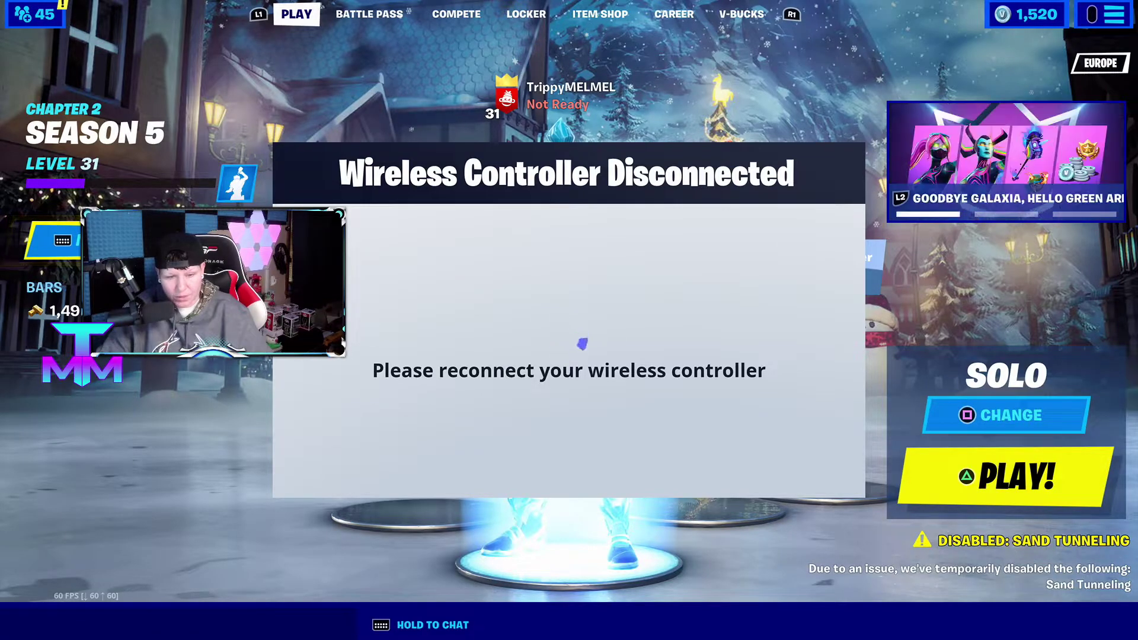
# - Make the ELGATO PS5 source visible in the GAME MODE scene and move its picture up to nearly fill the canvas
pyautogui.hotkey('alt', 'Tab')
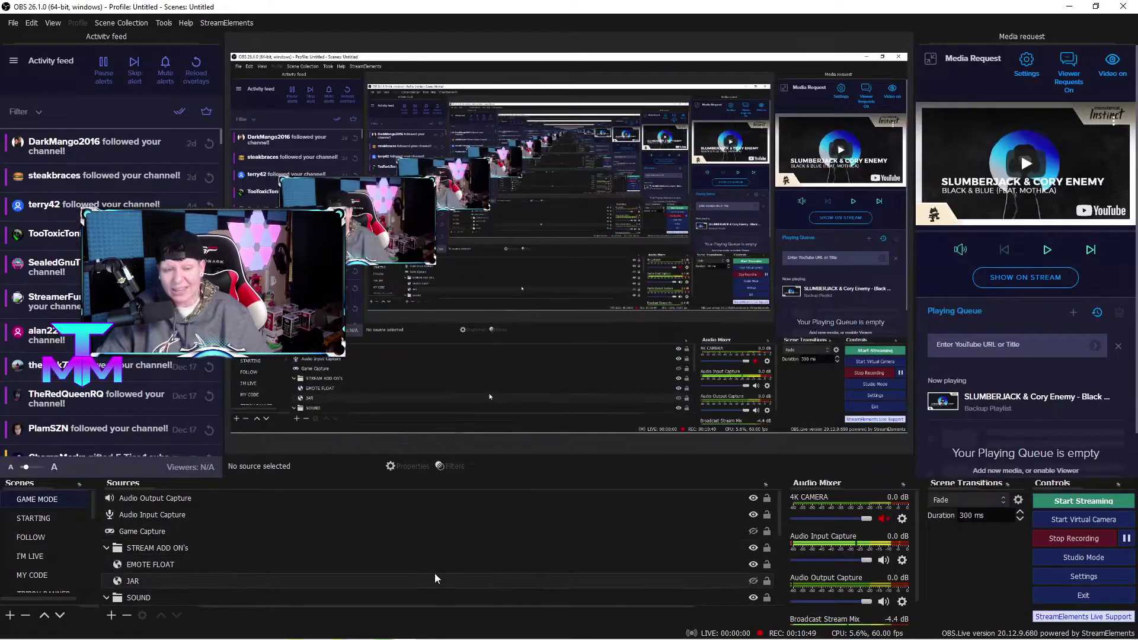
pyautogui.scroll(-1, 428, 569)
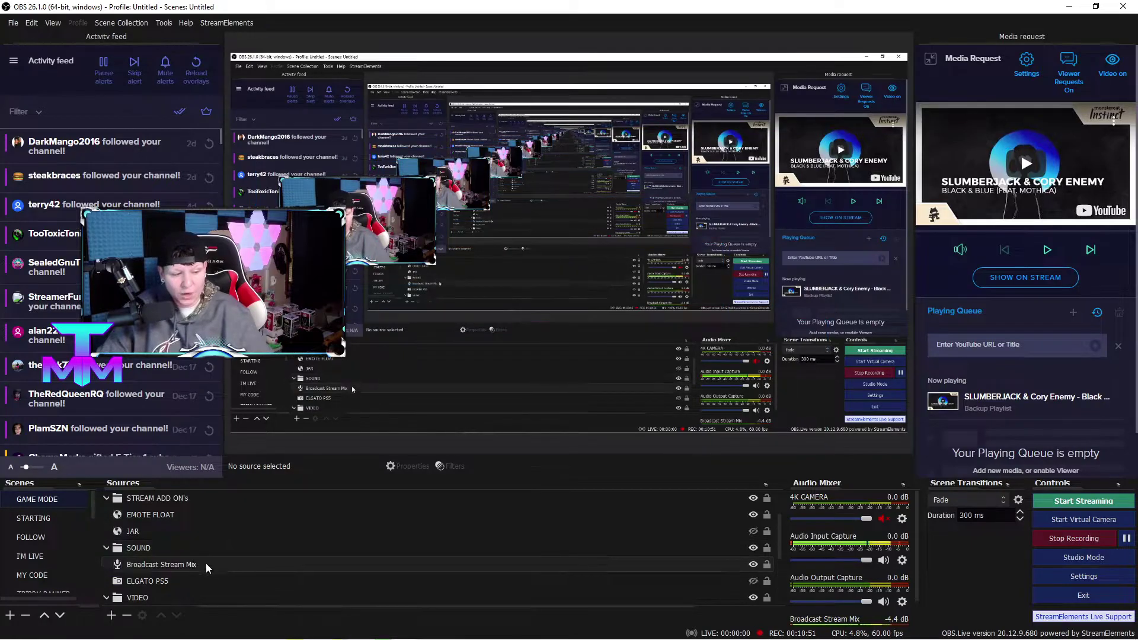
pyautogui.click(753, 582)
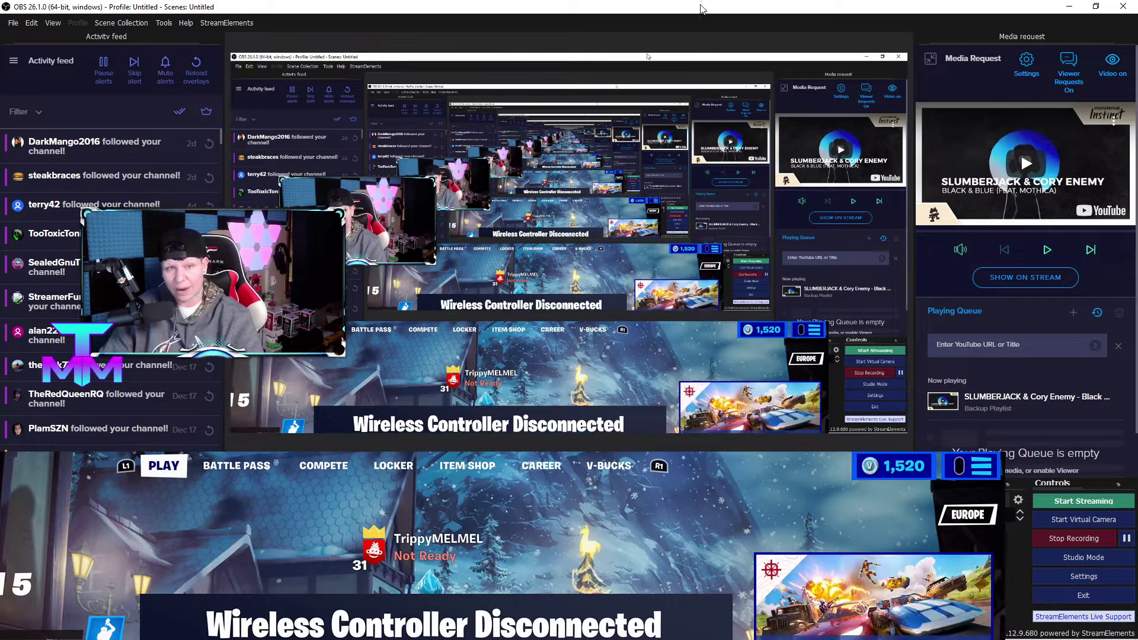
pyautogui.moveTo(703, 10); pyautogui.dragTo(1137, 18)
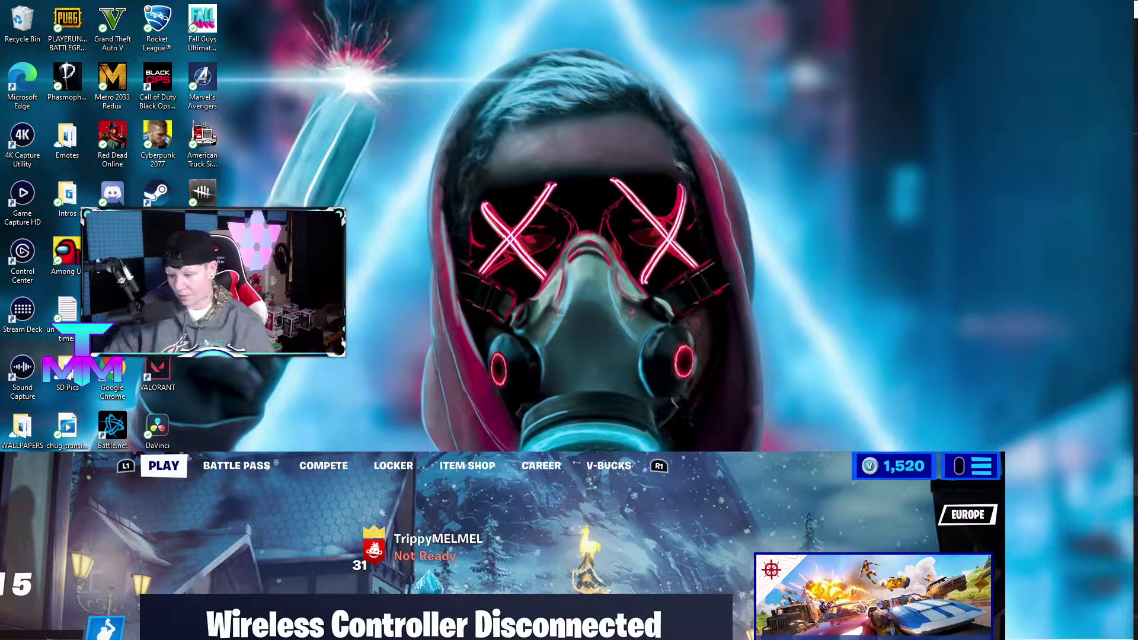
pyautogui.moveTo(533, 563); pyautogui.dragTo(666, 65)
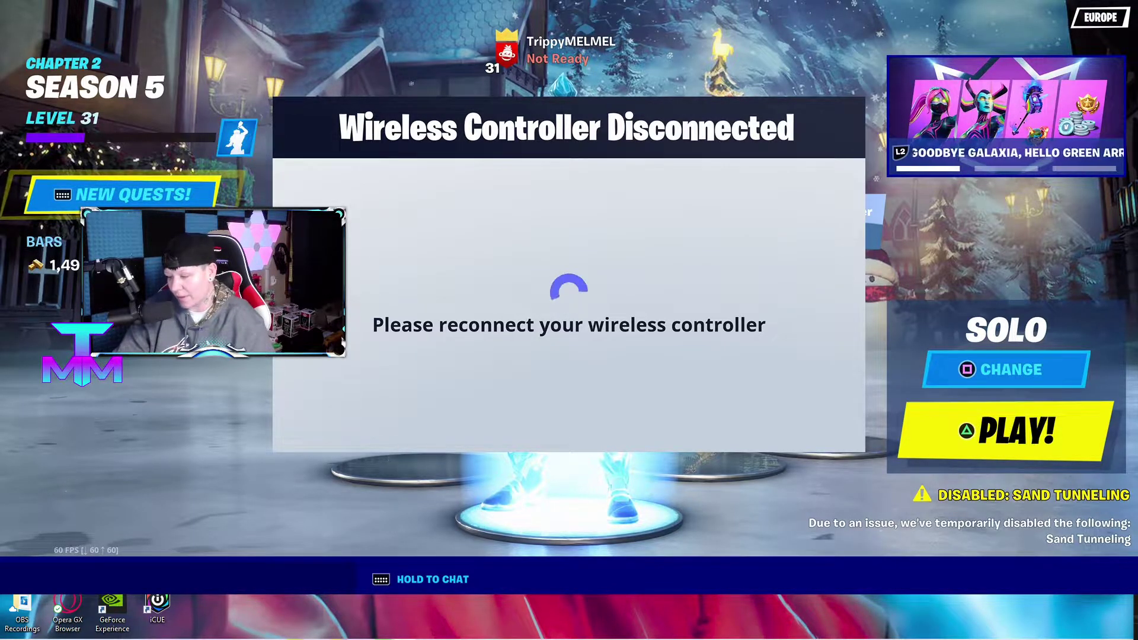
# - Bring the OBS Studio window back onto the captured display and maximize it
pyautogui.press('super+d')
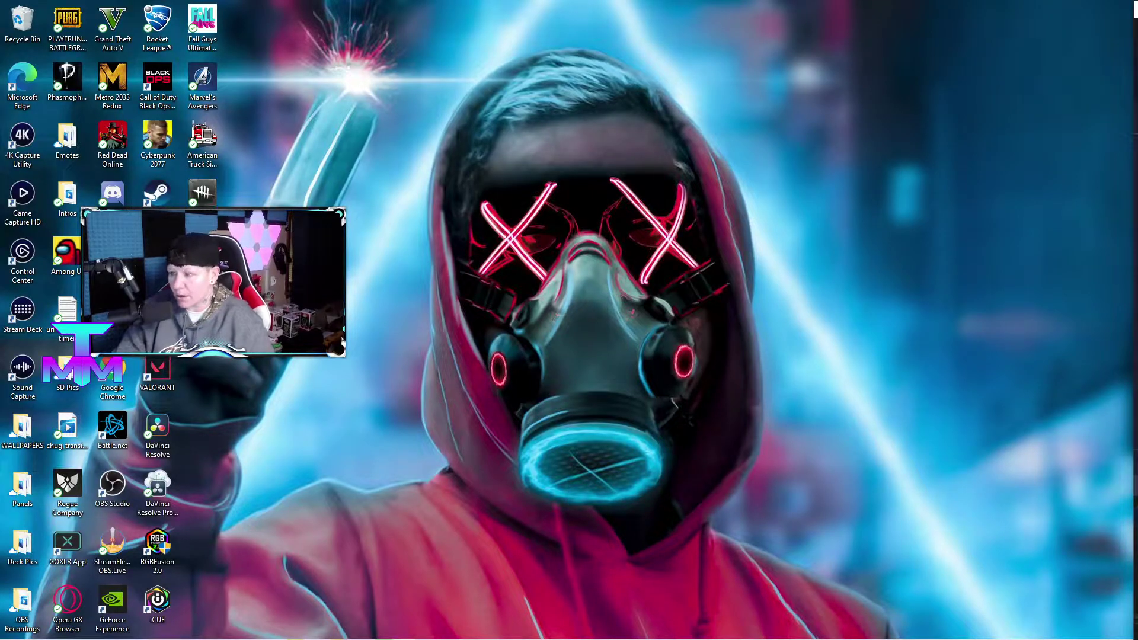
pyautogui.hotkey('alt', 'Tab')
pyautogui.press('super+Up')
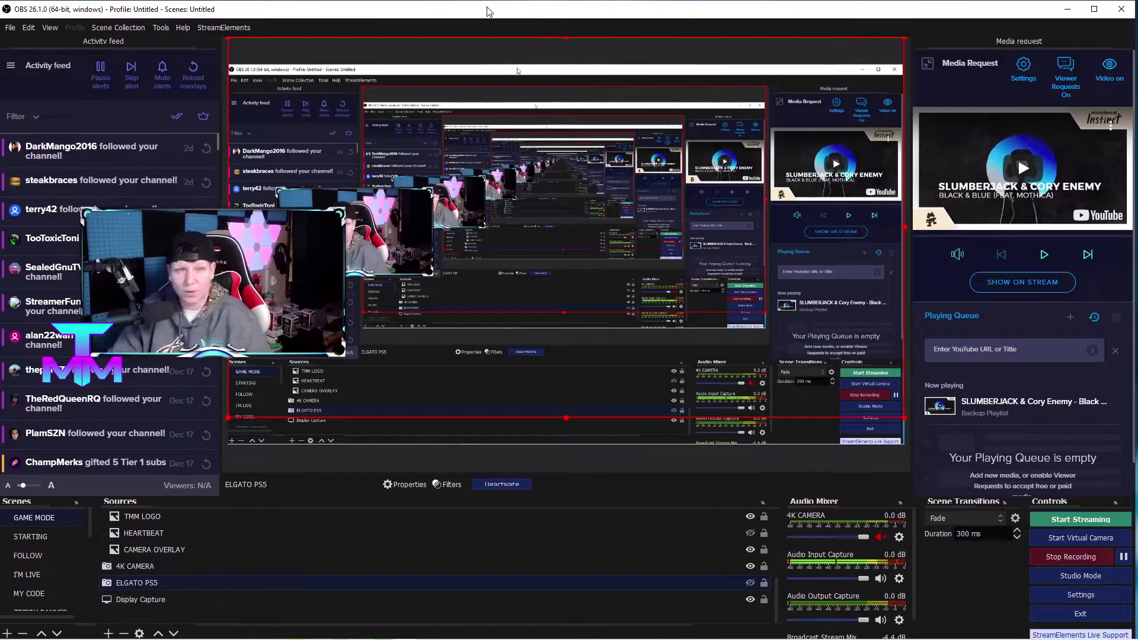
pyautogui.doubleClick(543, 10)
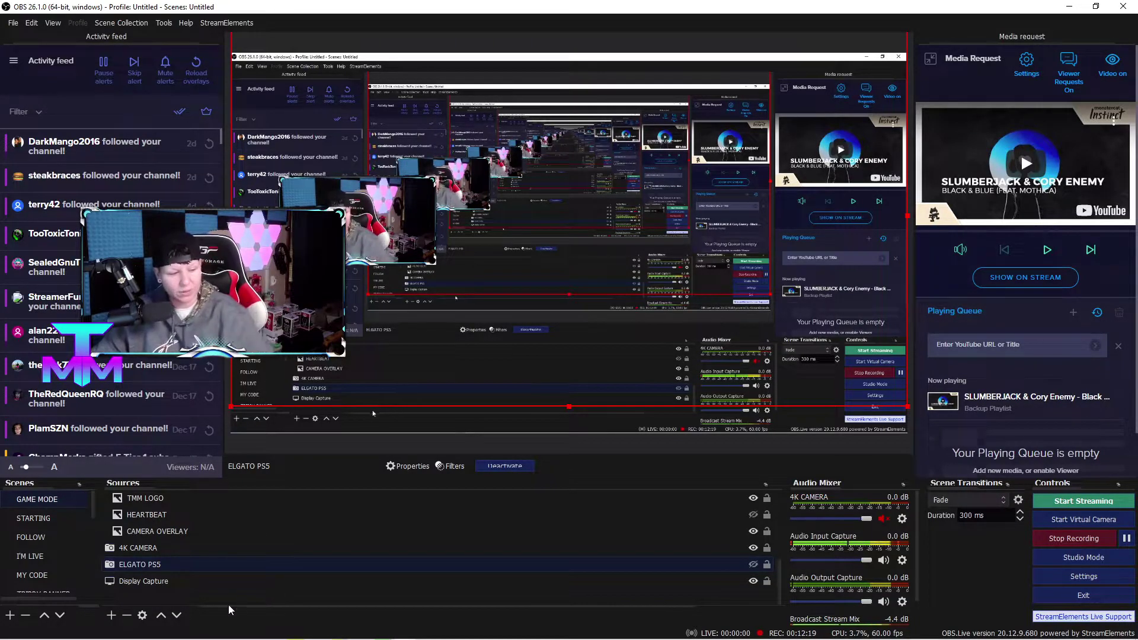
# - Select the 4K CAMERA, Display Capture and CAMERA OVERLAY sources one after another to examine their placement in the preview
pyautogui.click(154, 549)
pyautogui.click(171, 582)
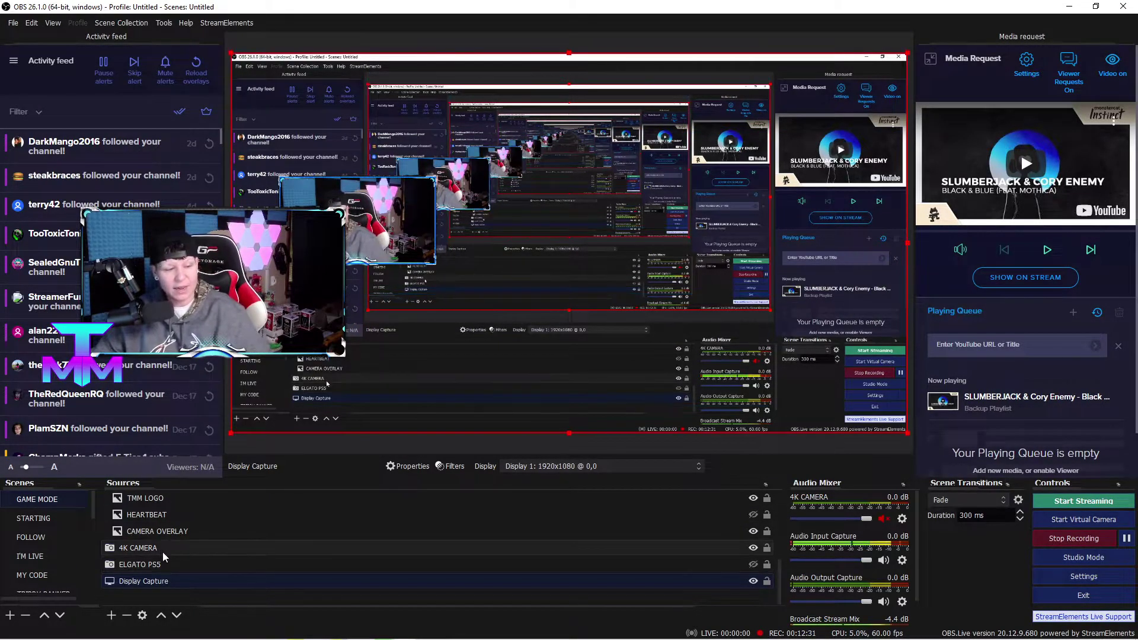
pyautogui.click(190, 532)
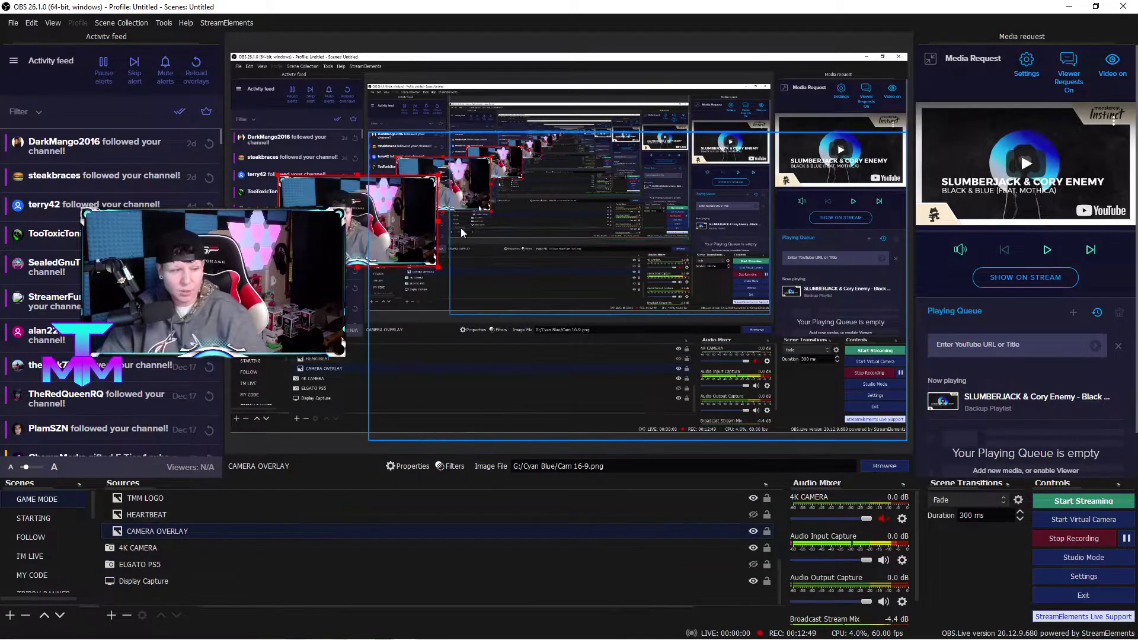
# - Make the HEARTBEAT image source visible in the GAME MODE scene
pyautogui.click(205, 509)
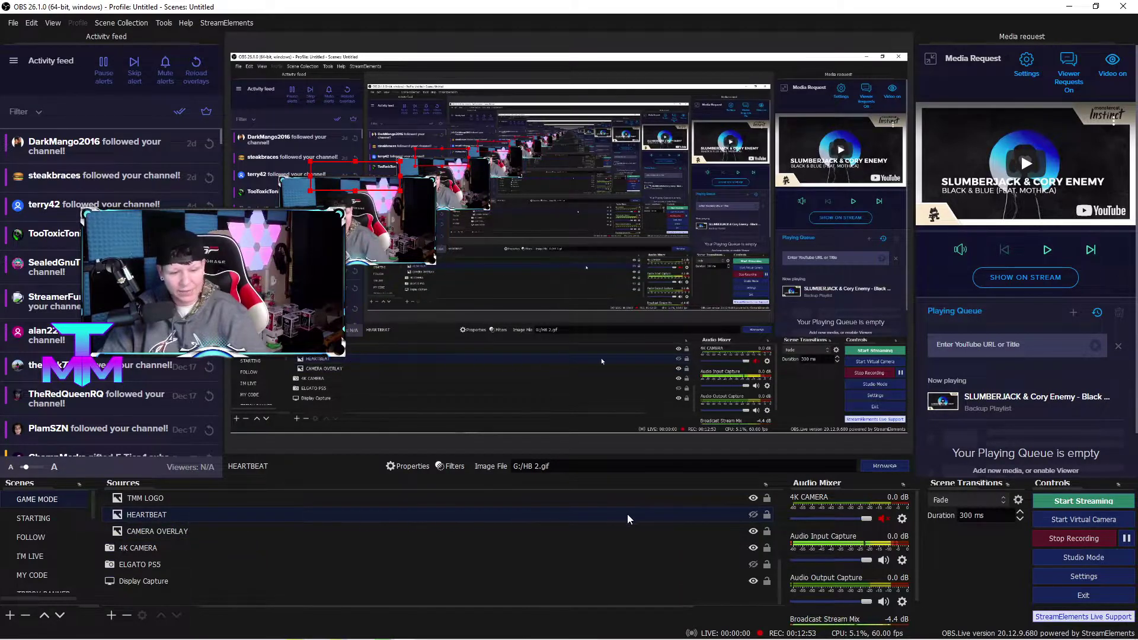
pyautogui.click(752, 516)
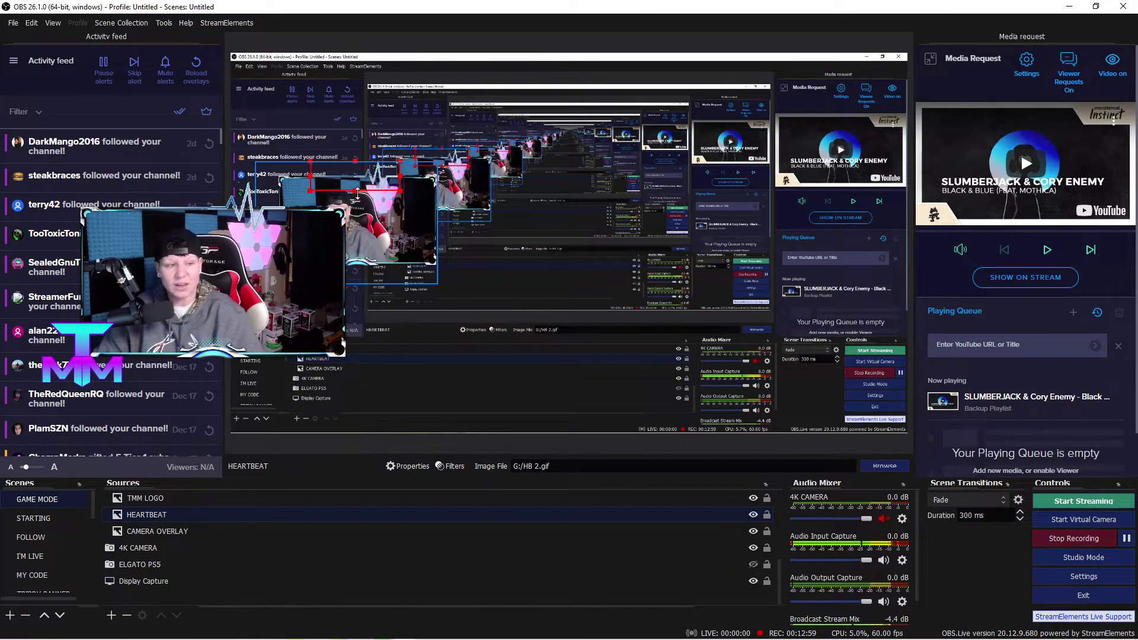
# - Collapse the VIDEO group in the GAME MODE sources and move the ELGATO PS5 source into it
pyautogui.scroll(1, 261, 533)
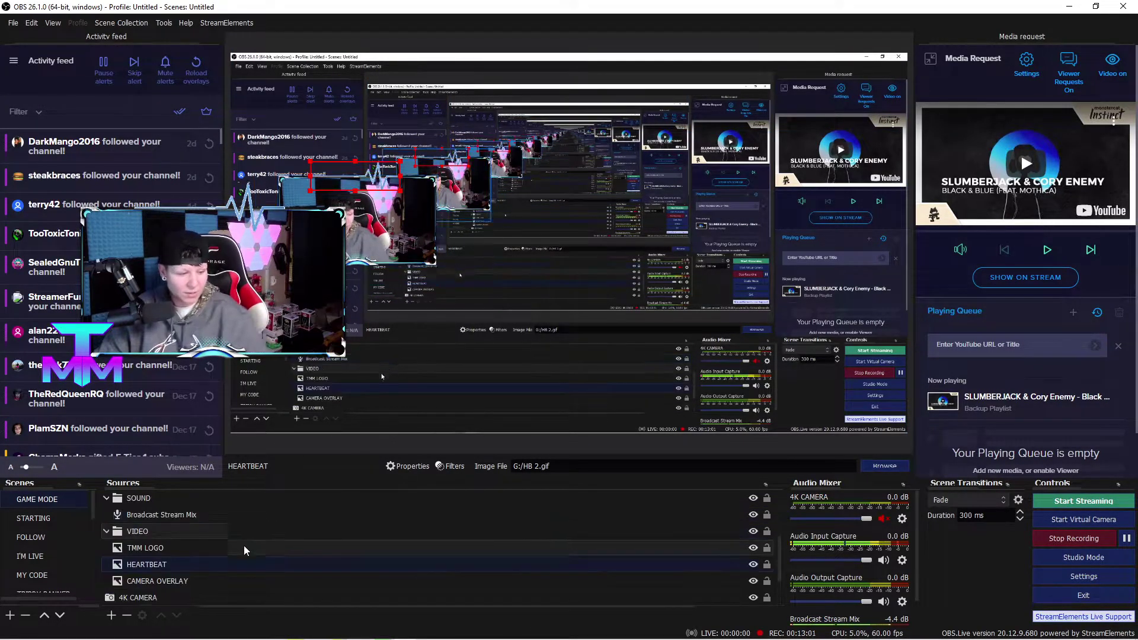
pyautogui.click(173, 546)
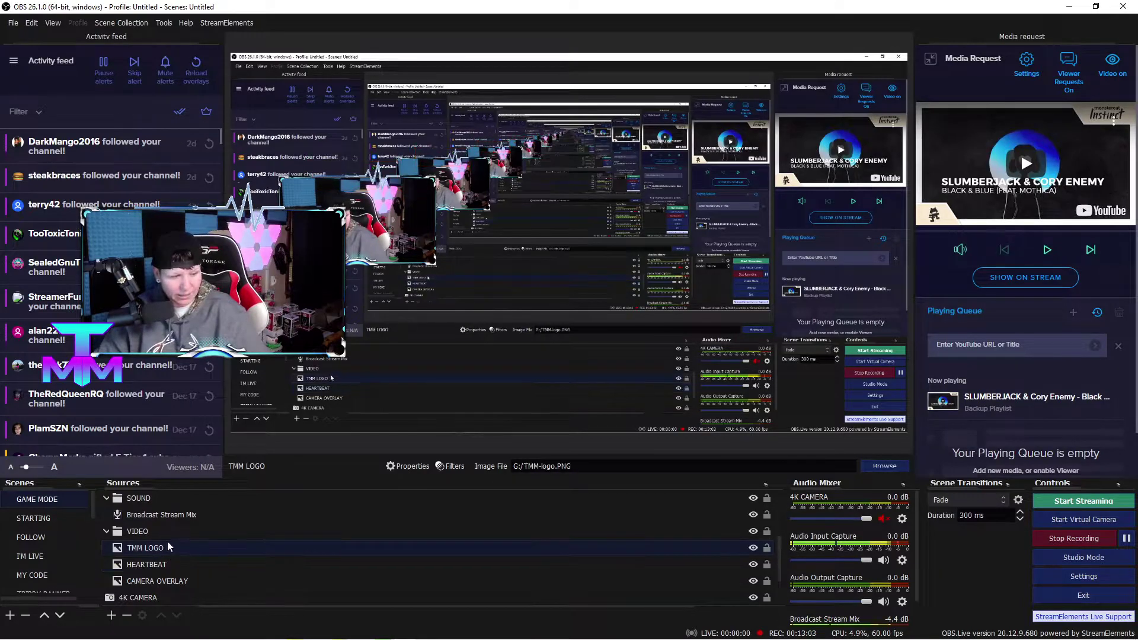
pyautogui.click(164, 535)
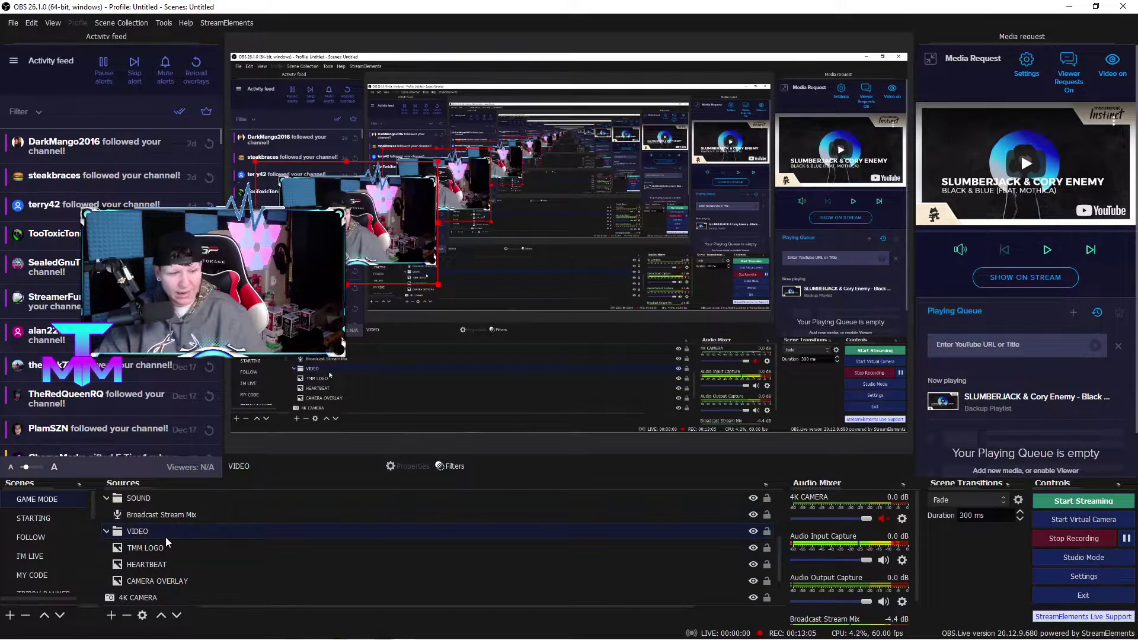
pyautogui.click(106, 531)
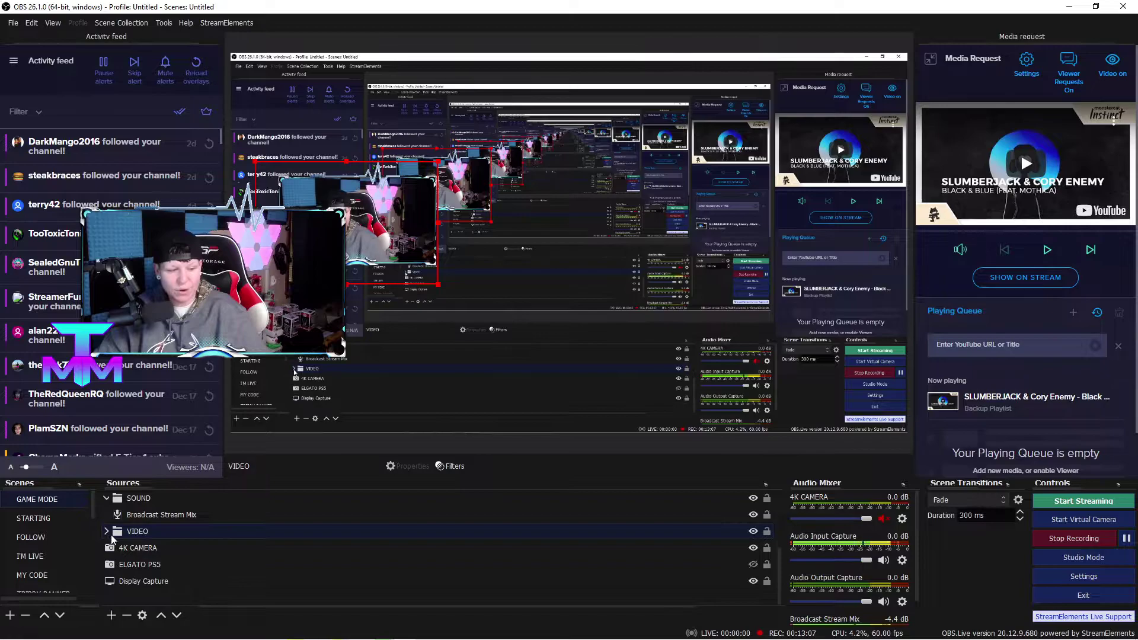
pyautogui.click(134, 567)
pyautogui.scroll(2, 136, 535)
pyautogui.scroll(-3, 193, 604)
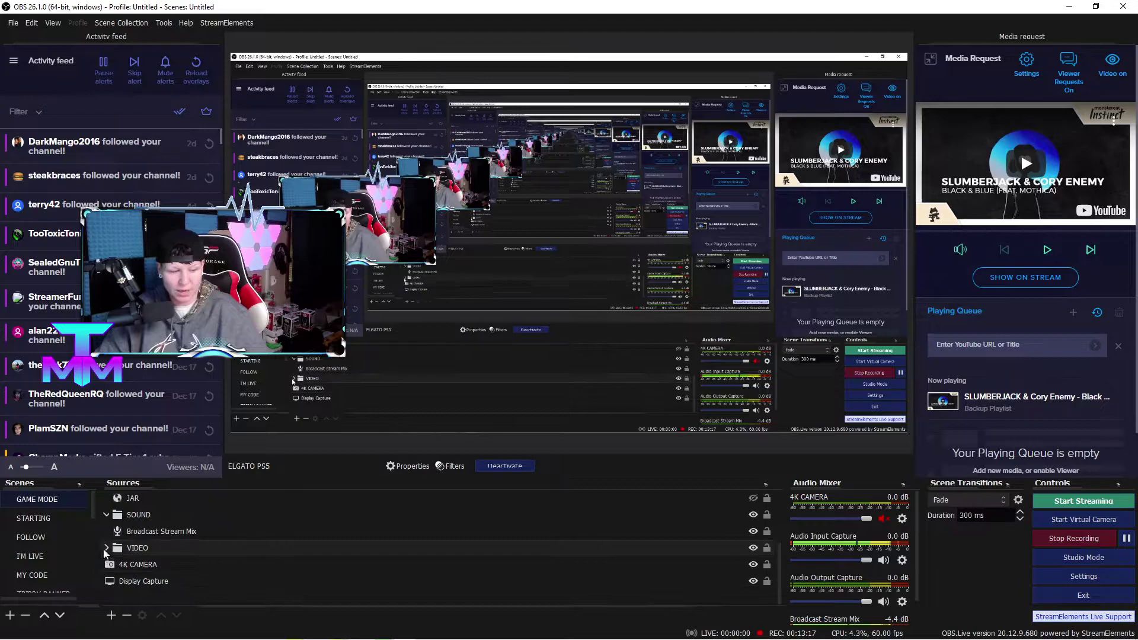
pyautogui.click(106, 547)
pyautogui.click(105, 547)
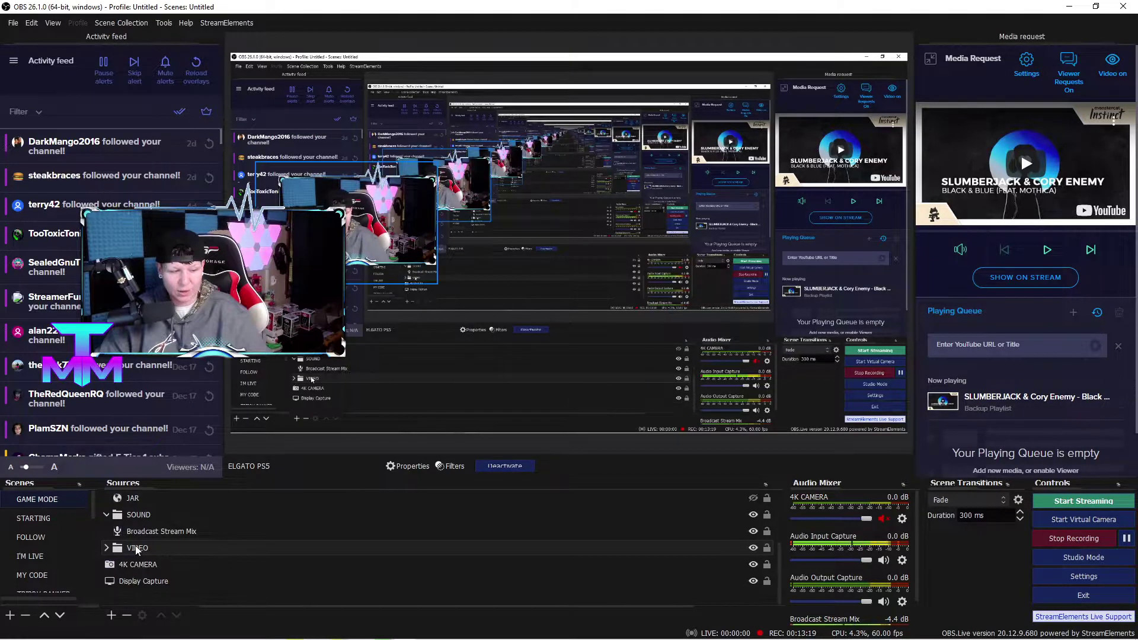
# - Move the 4K CAMERA source into the VIDEO group, check the group's contents and collapse it again
pyautogui.click(149, 566)
pyautogui.scroll(3, 151, 550)
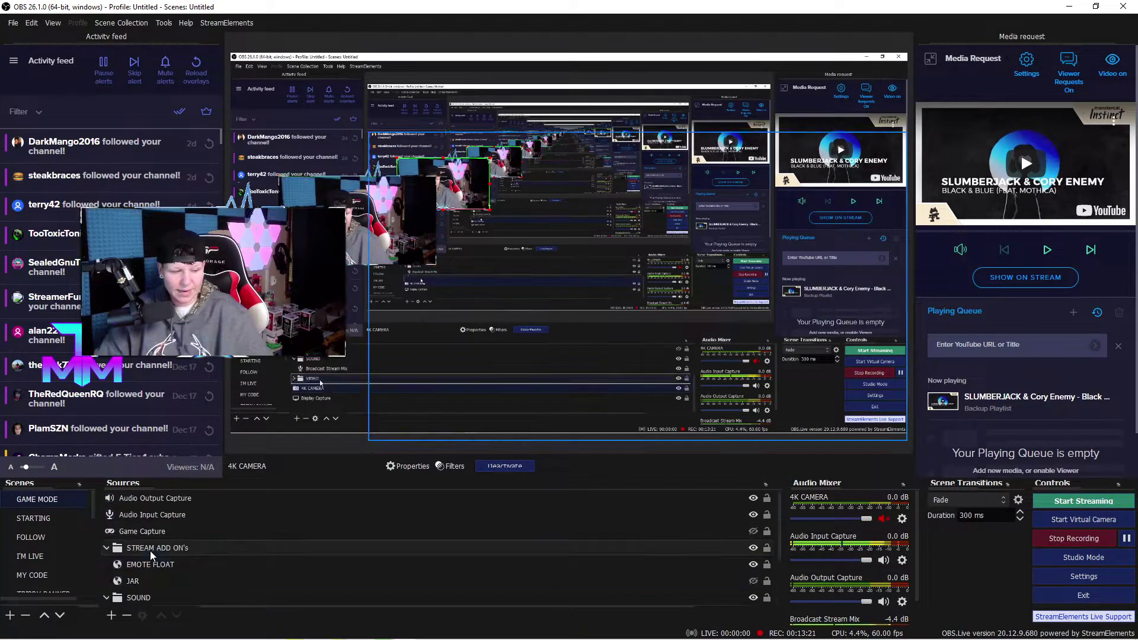
pyautogui.scroll(-2, 187, 560)
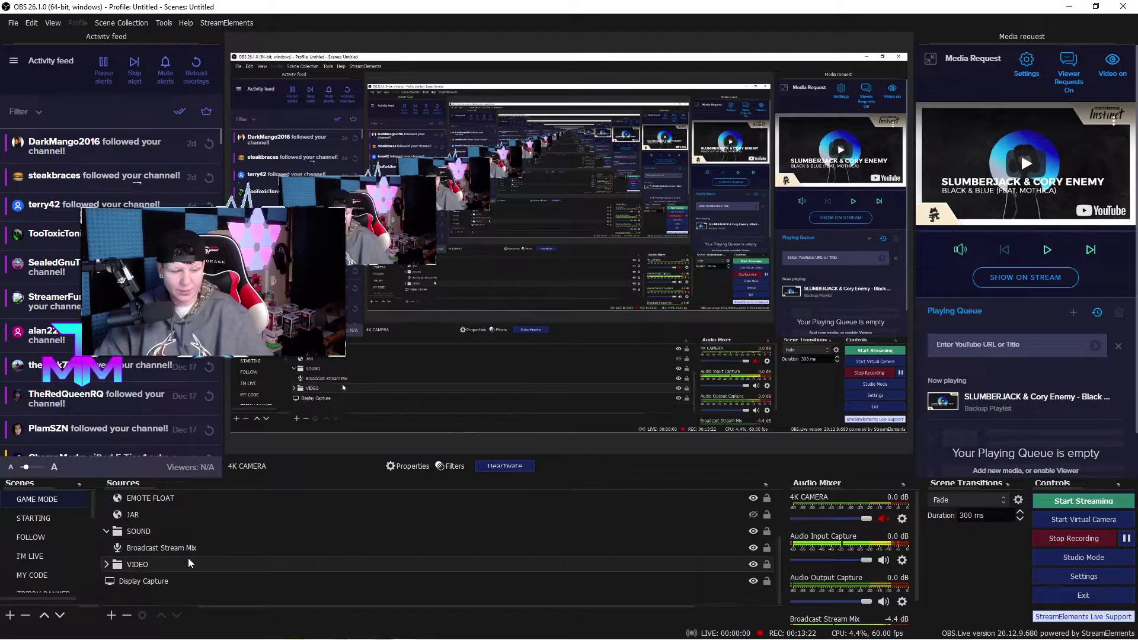
pyautogui.click(106, 568)
pyautogui.scroll(-5, 157, 545)
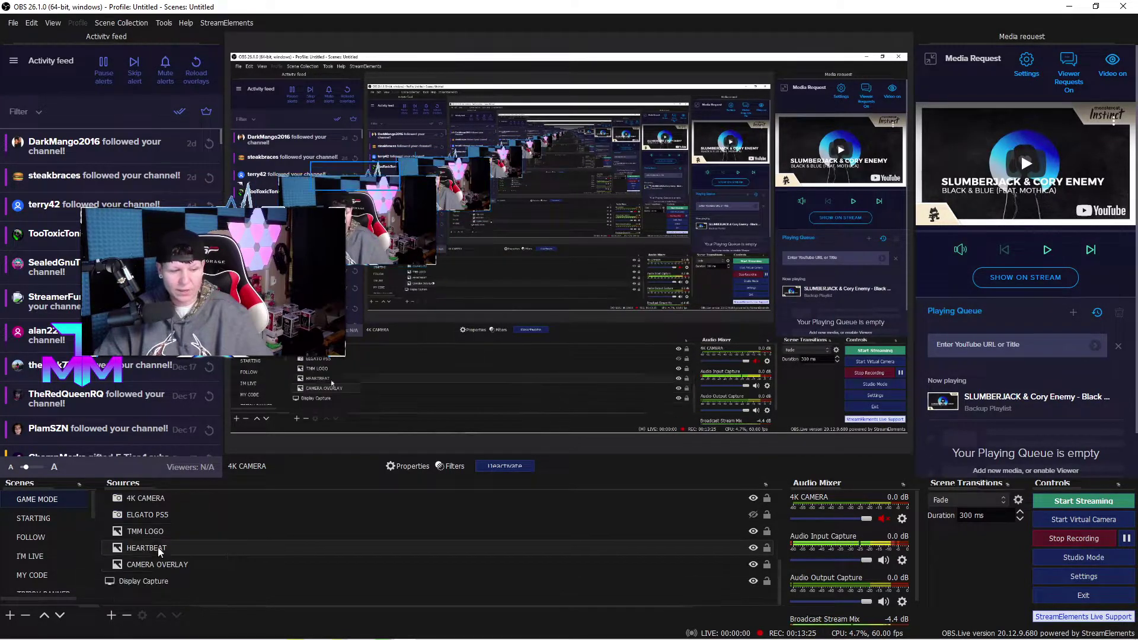
pyautogui.scroll(3, 155, 524)
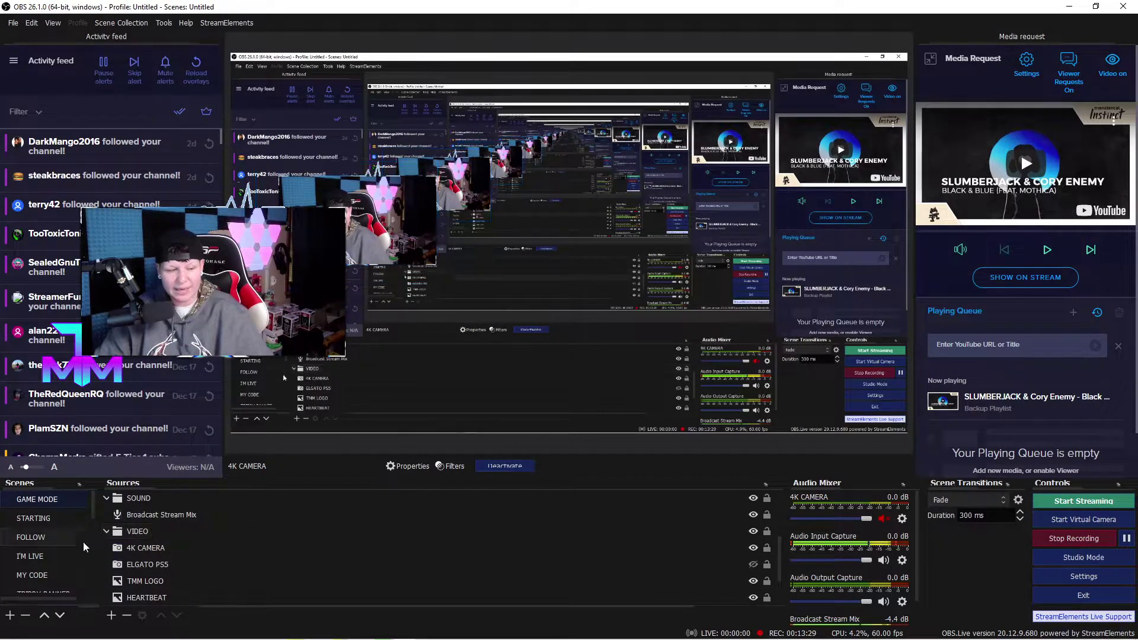
pyautogui.click(104, 532)
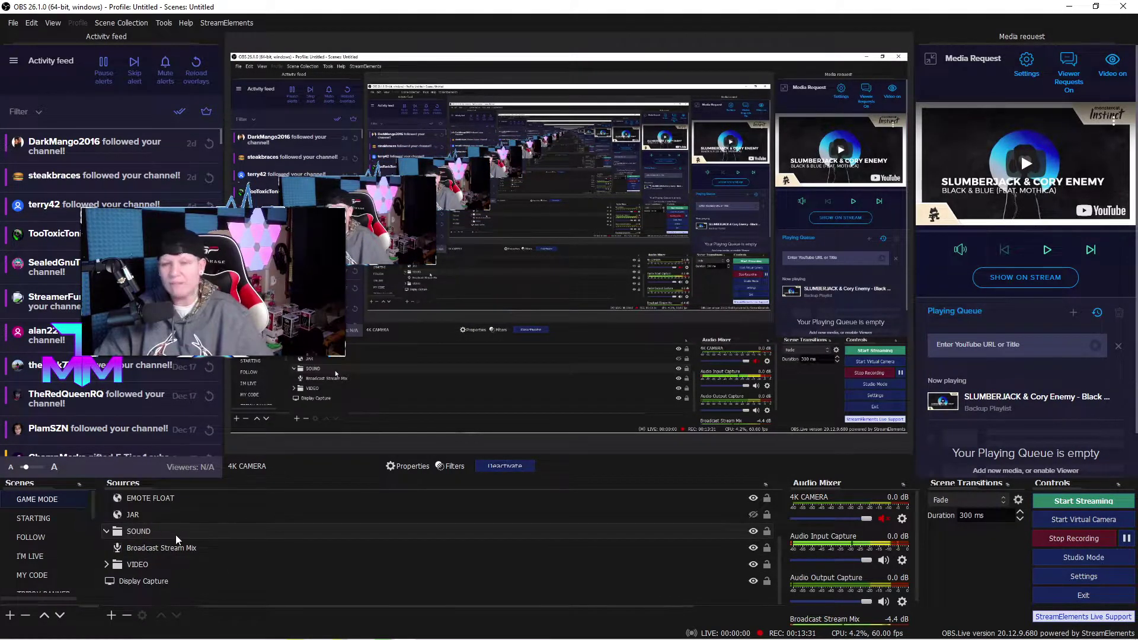
# - View the Game Capture source's mode and remove the Audio Output Capture source from the GAME MODE scene
pyautogui.scroll(2, 190, 542)
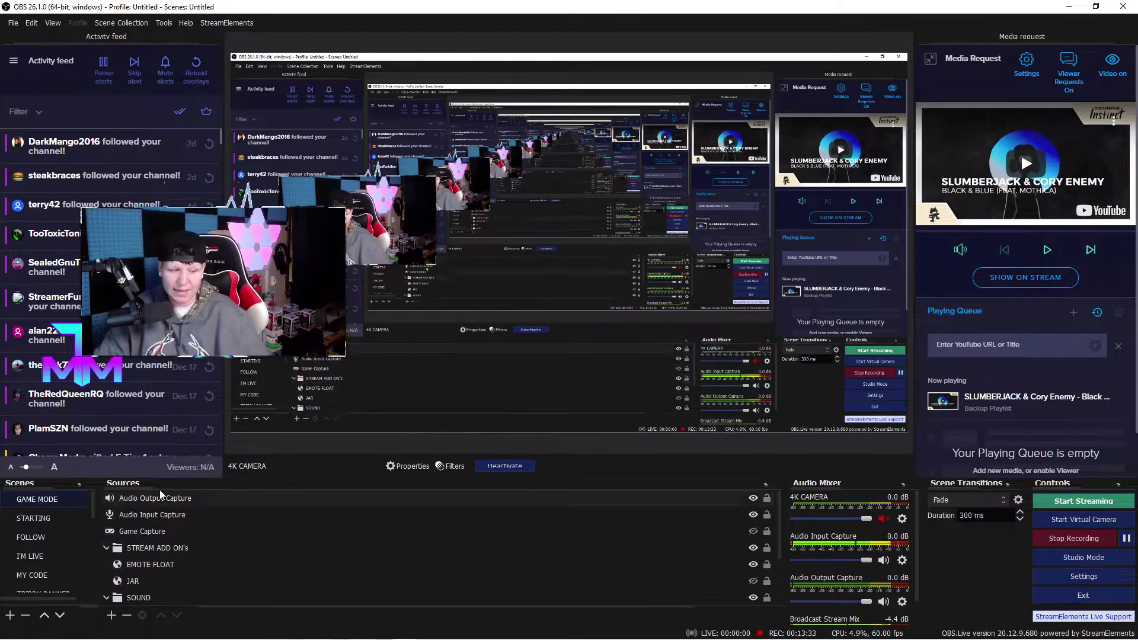
pyautogui.click(137, 532)
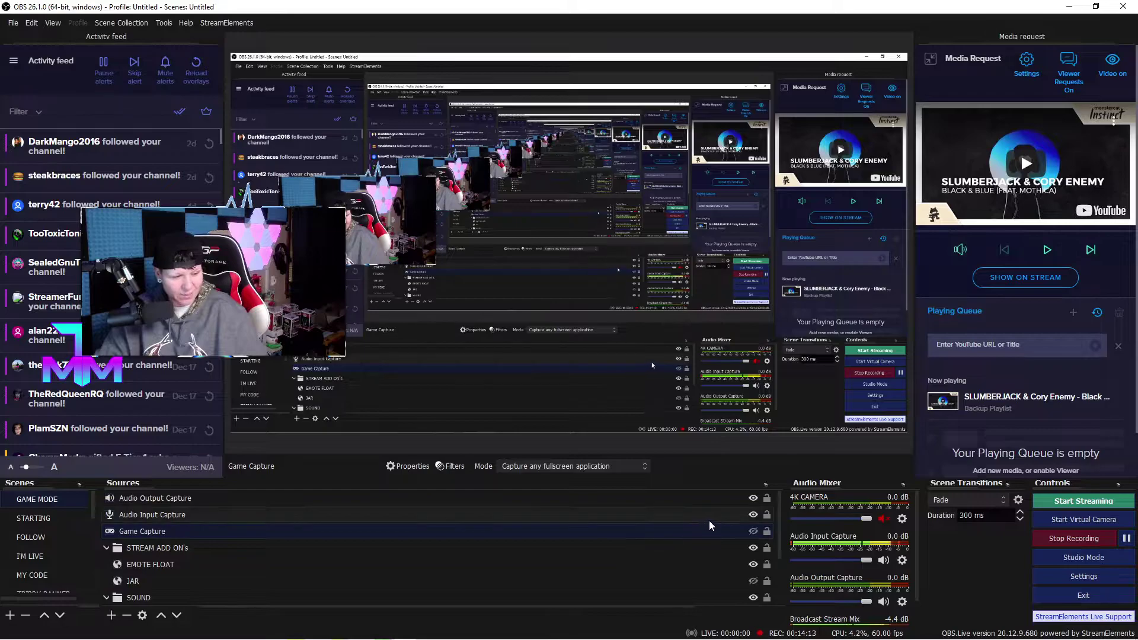
pyautogui.rightClick(230, 501)
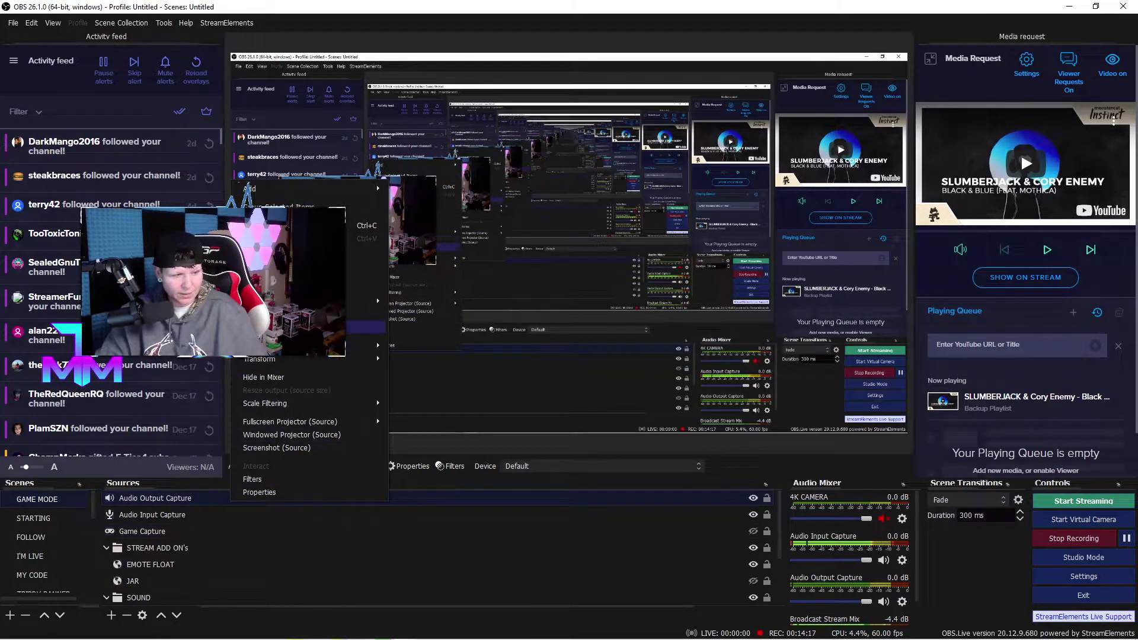
pyautogui.click(365, 327)
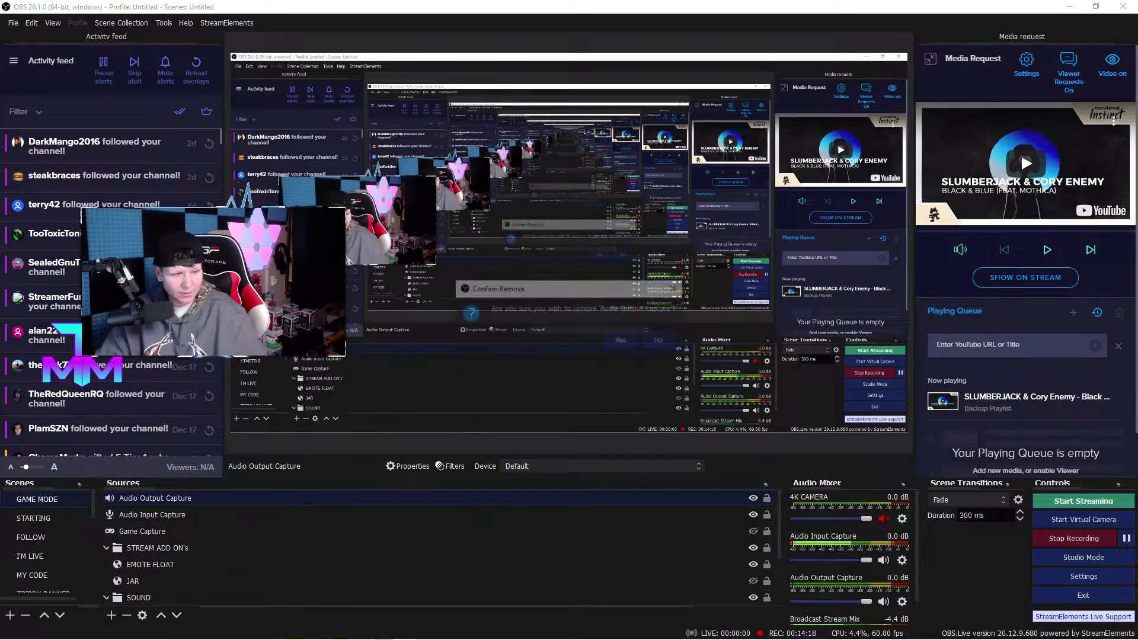
pyautogui.click(627, 342)
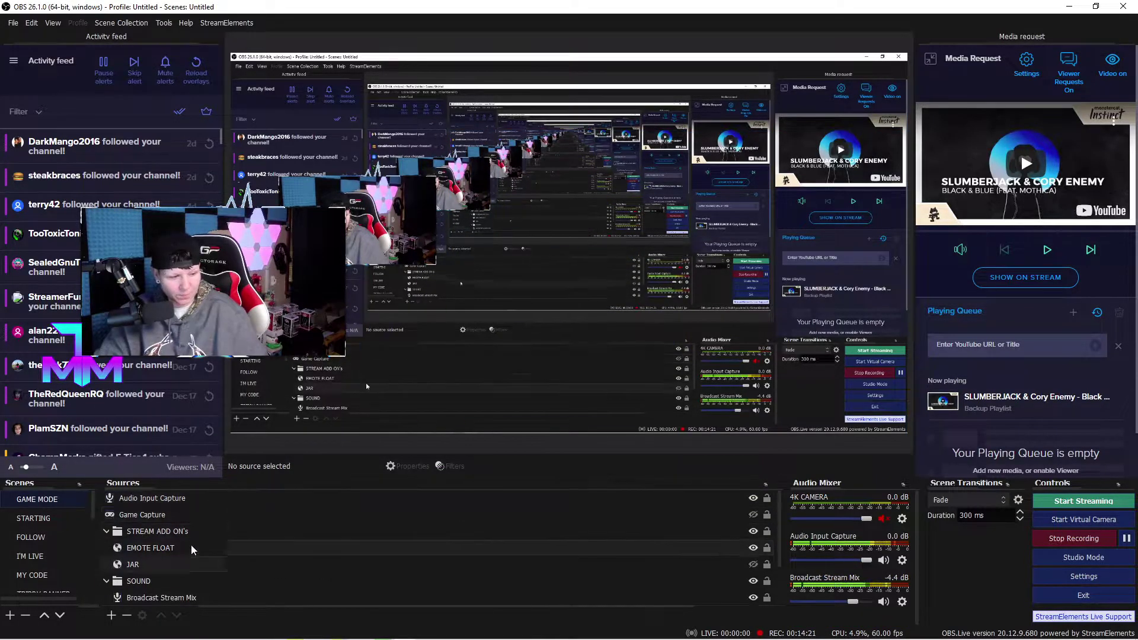
# - Check the Audio Input Capture source's properties without changing them and remove that source from the GAME MODE scene
pyautogui.click(207, 498)
pyautogui.doubleClick(217, 497)
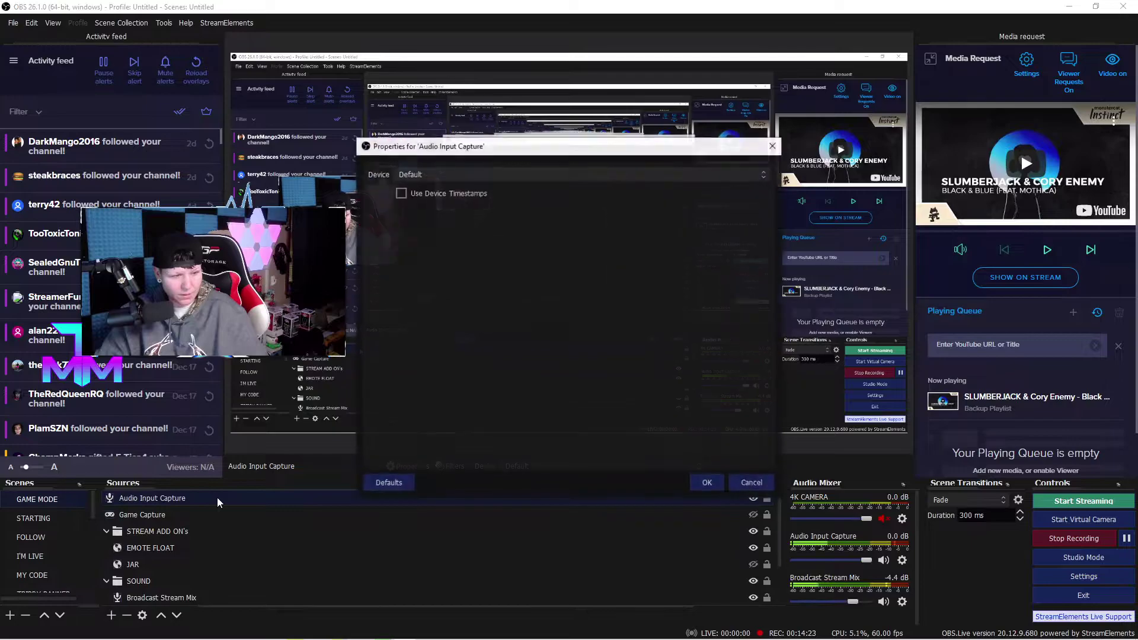
pyautogui.click(735, 481)
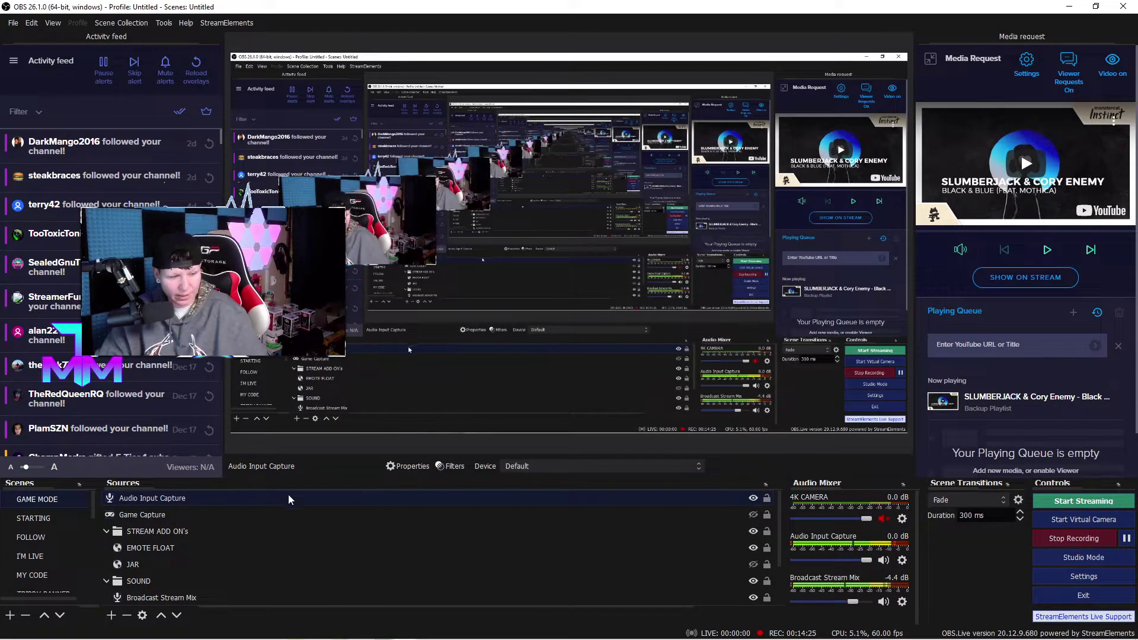
pyautogui.rightClick(223, 497)
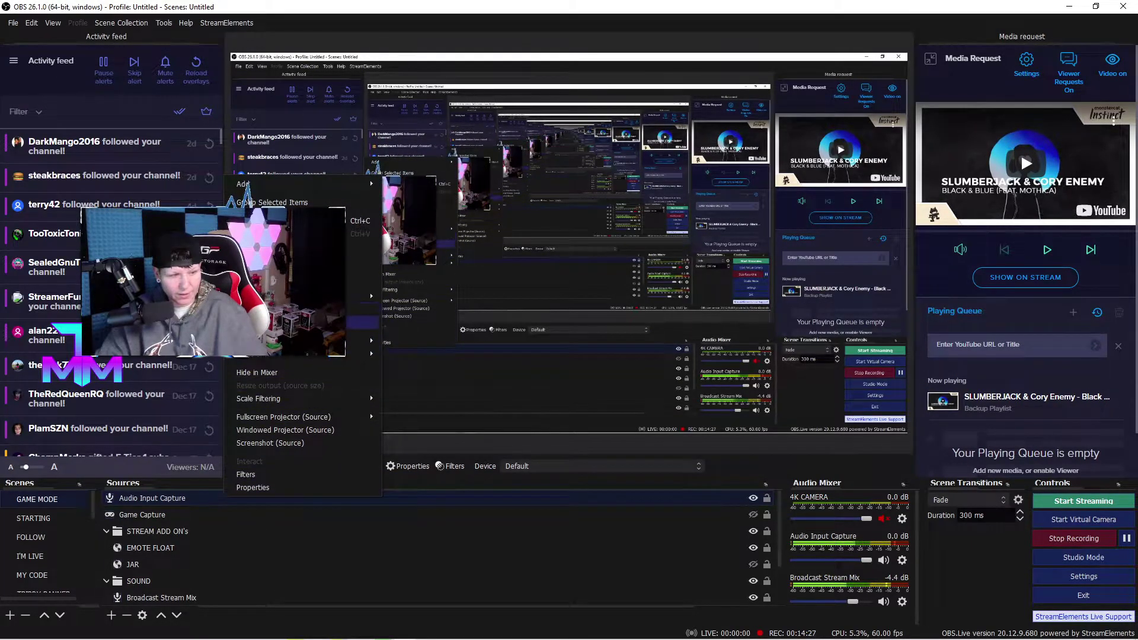
pyautogui.click(297, 323)
pyautogui.click(624, 345)
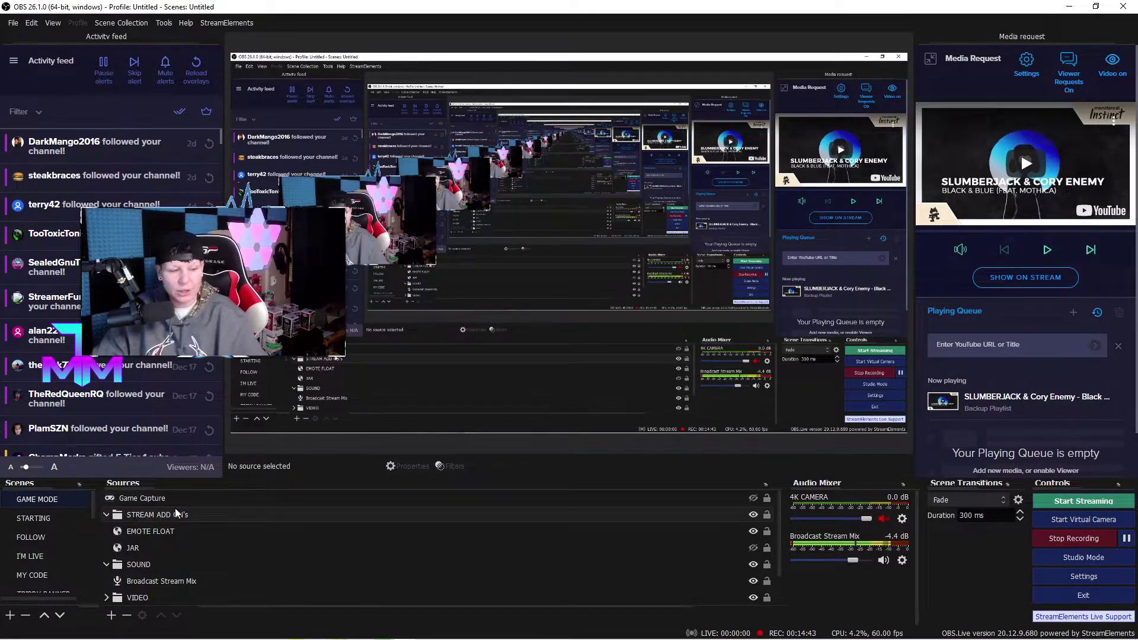
pyautogui.scroll(-1, 197, 567)
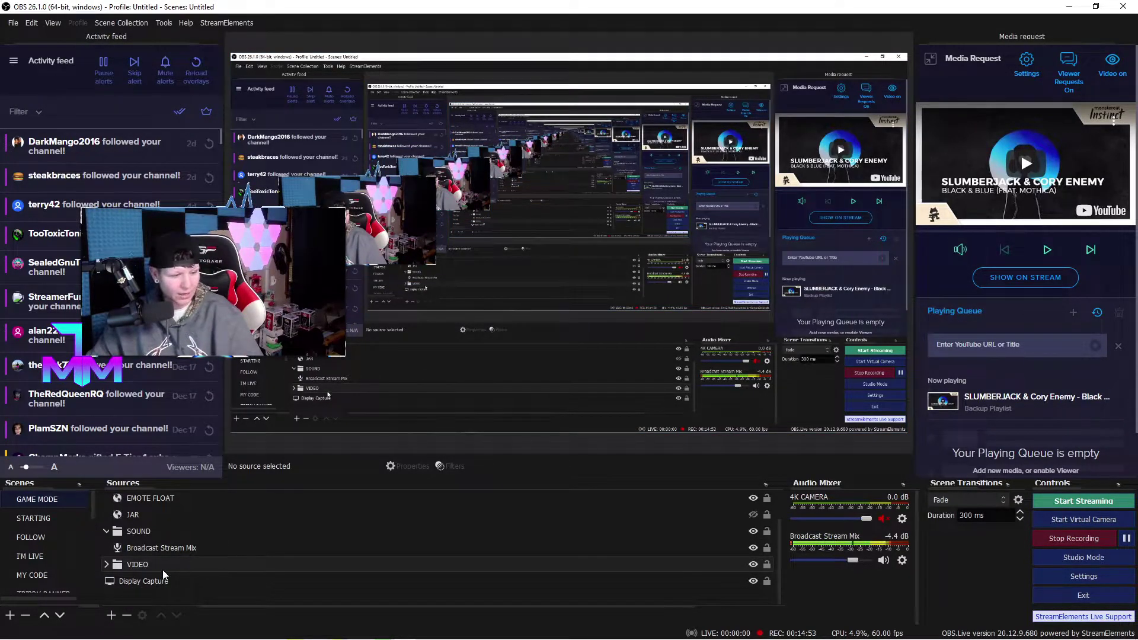
pyautogui.scroll(1, 163, 571)
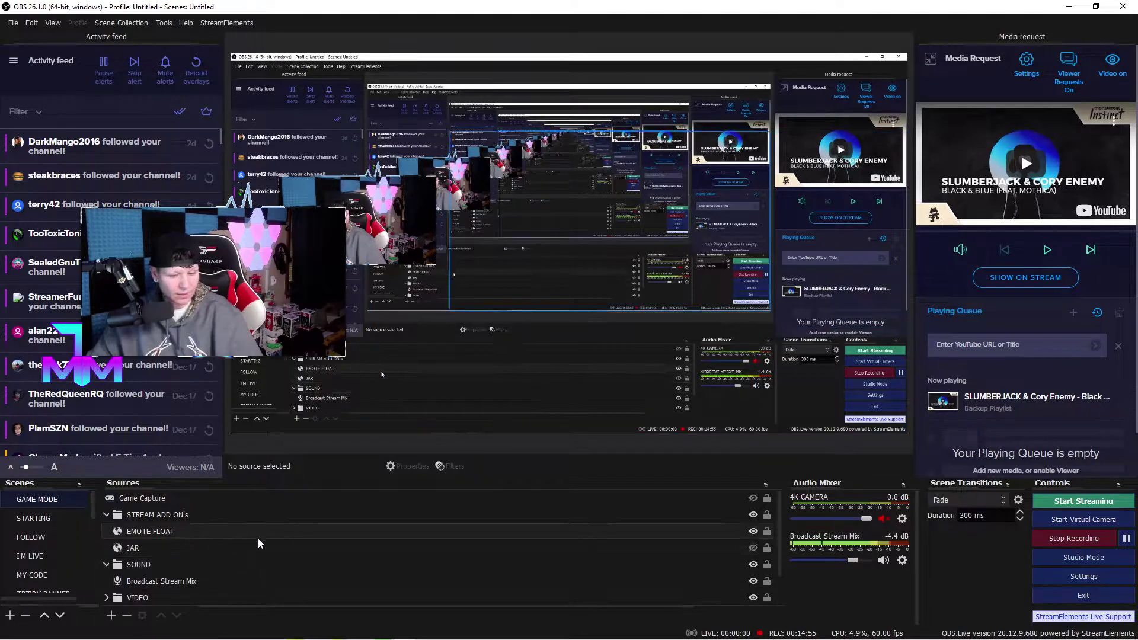
pyautogui.click(111, 615)
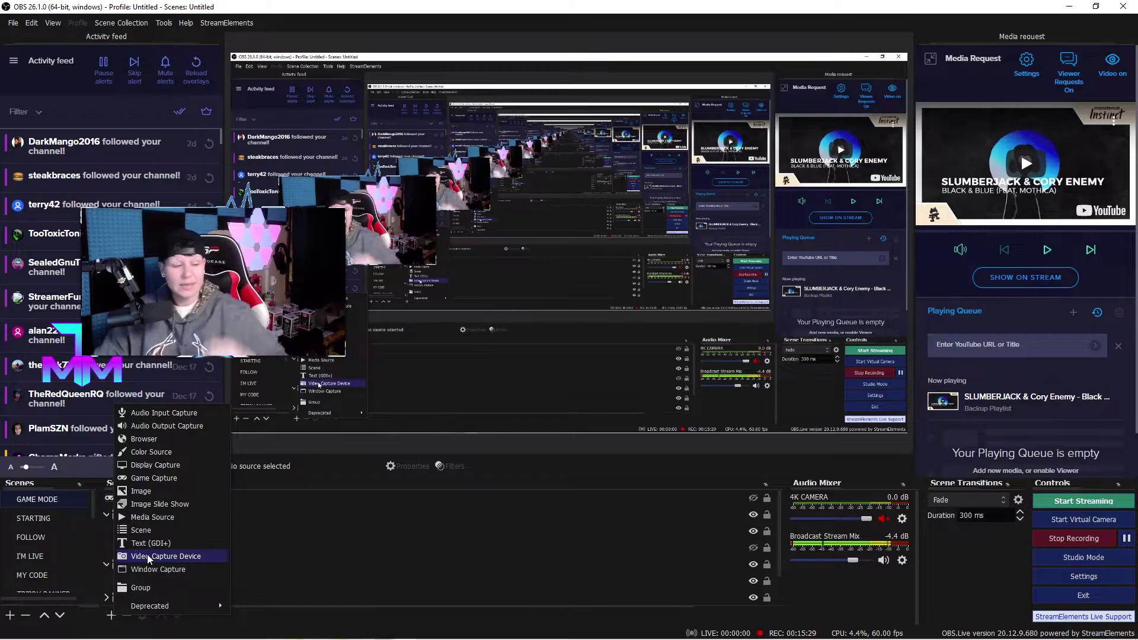
pyautogui.click(262, 531)
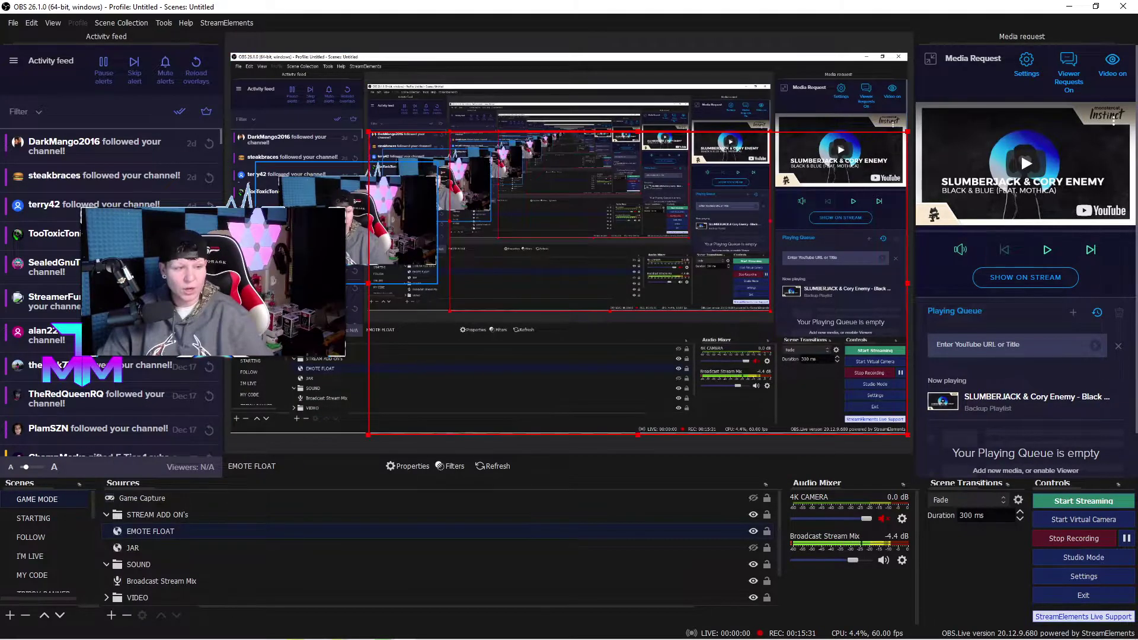
pyautogui.click(274, 44)
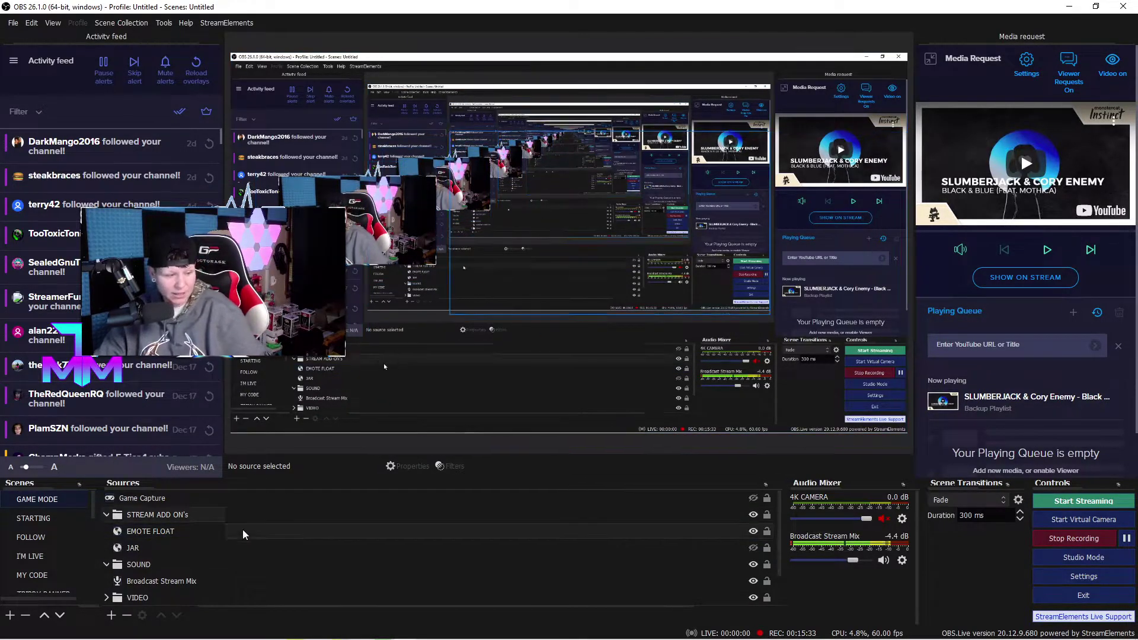
# - Expand the VIDEO group and move the 4K CAMERA source to its bottom, below CAMERA OVERLAY
pyautogui.scroll(-2, 166, 557)
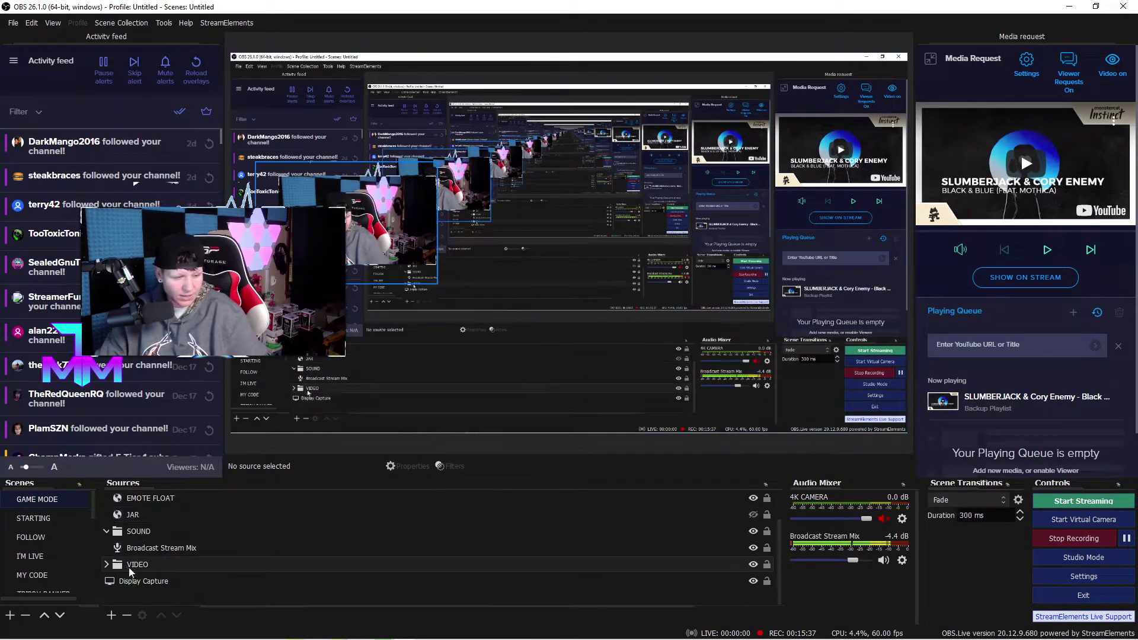
pyautogui.click(106, 564)
pyautogui.scroll(-2, 222, 585)
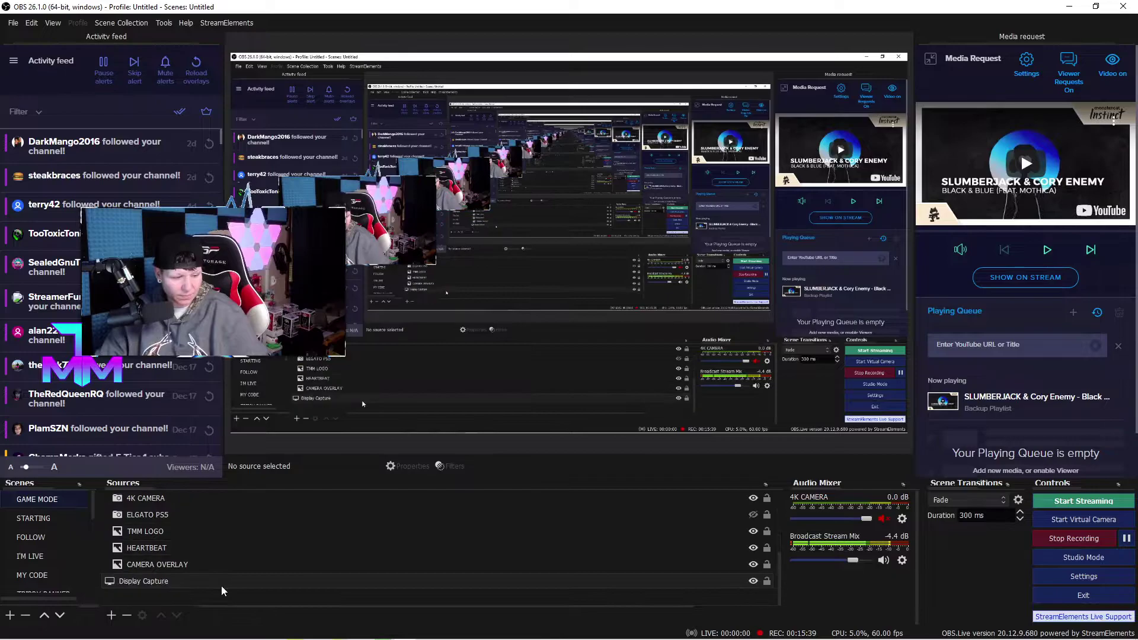
pyautogui.moveTo(170, 546); pyautogui.dragTo(172, 571)
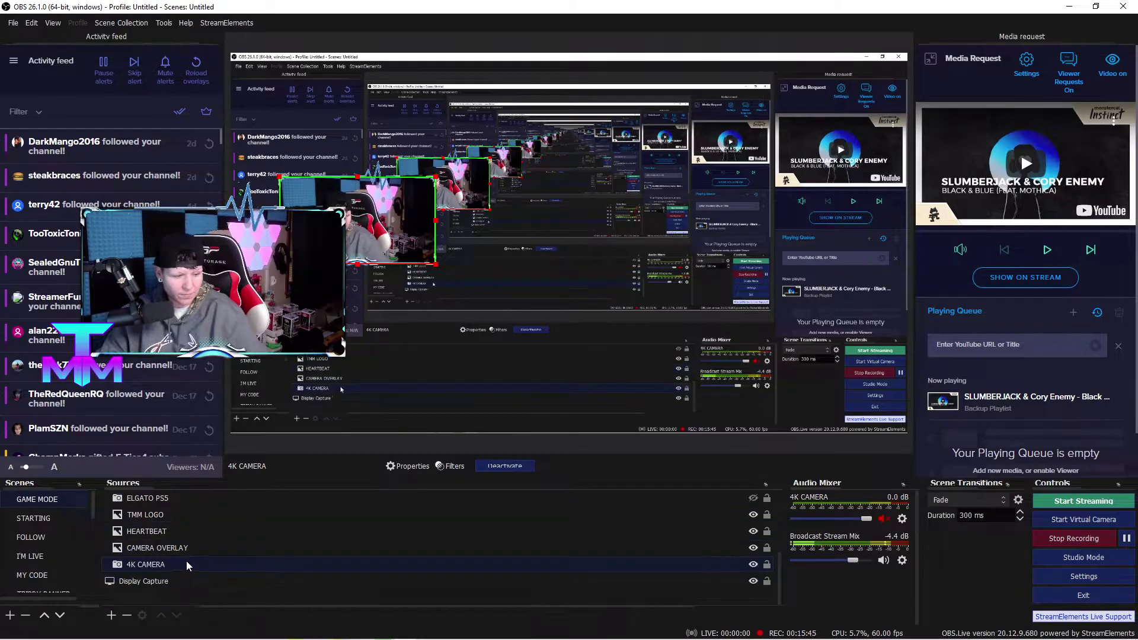
pyautogui.click(263, 48)
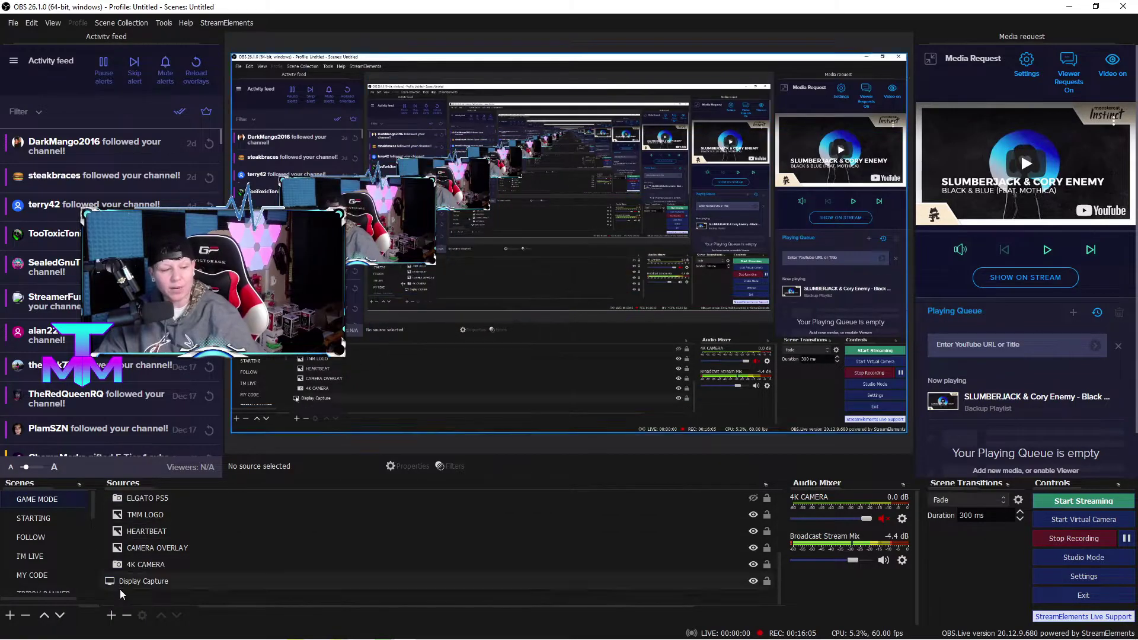
# - Move the HEARTBEAT source above TMM LOGO in the VIDEO group and return it to its place below
pyautogui.click(176, 531)
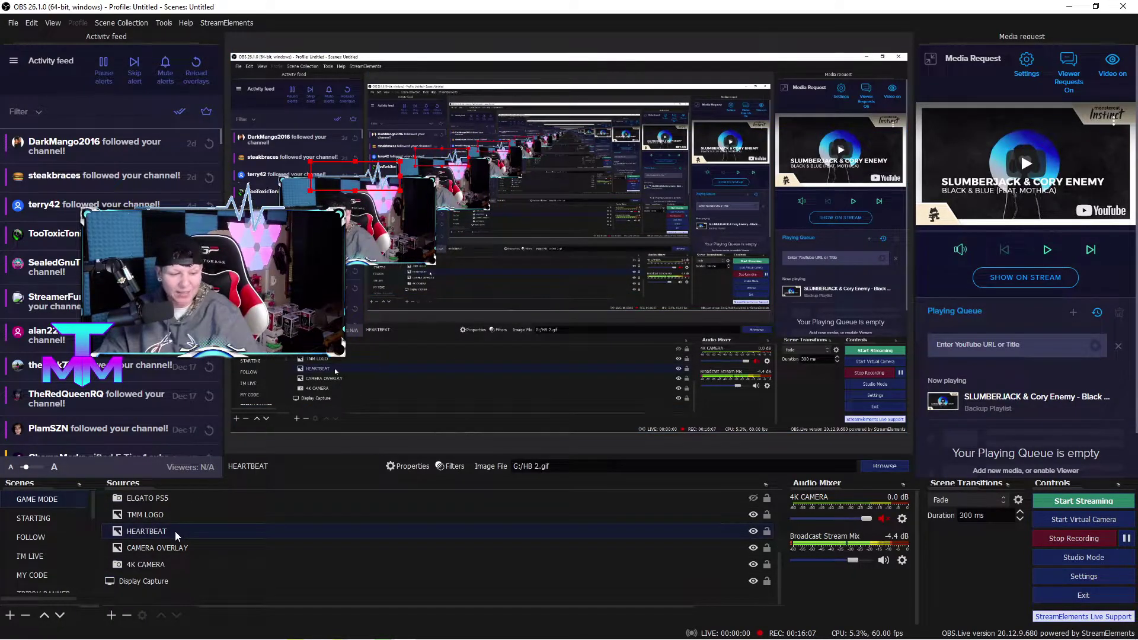
pyautogui.moveTo(176, 531); pyautogui.dragTo(171, 511)
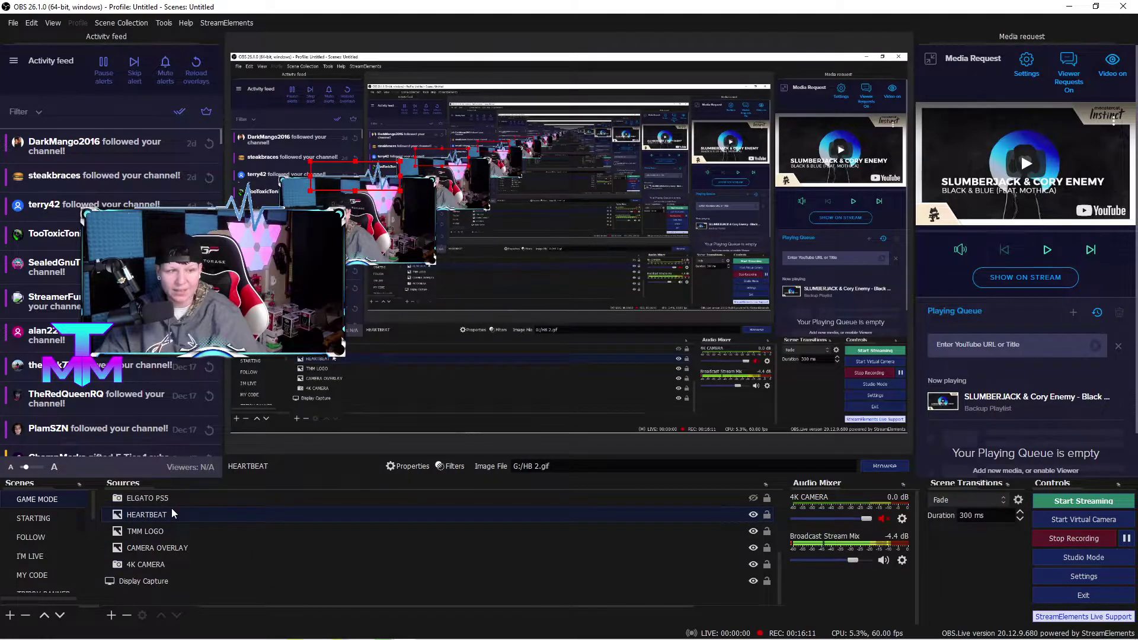
pyautogui.moveTo(193, 514); pyautogui.dragTo(189, 544)
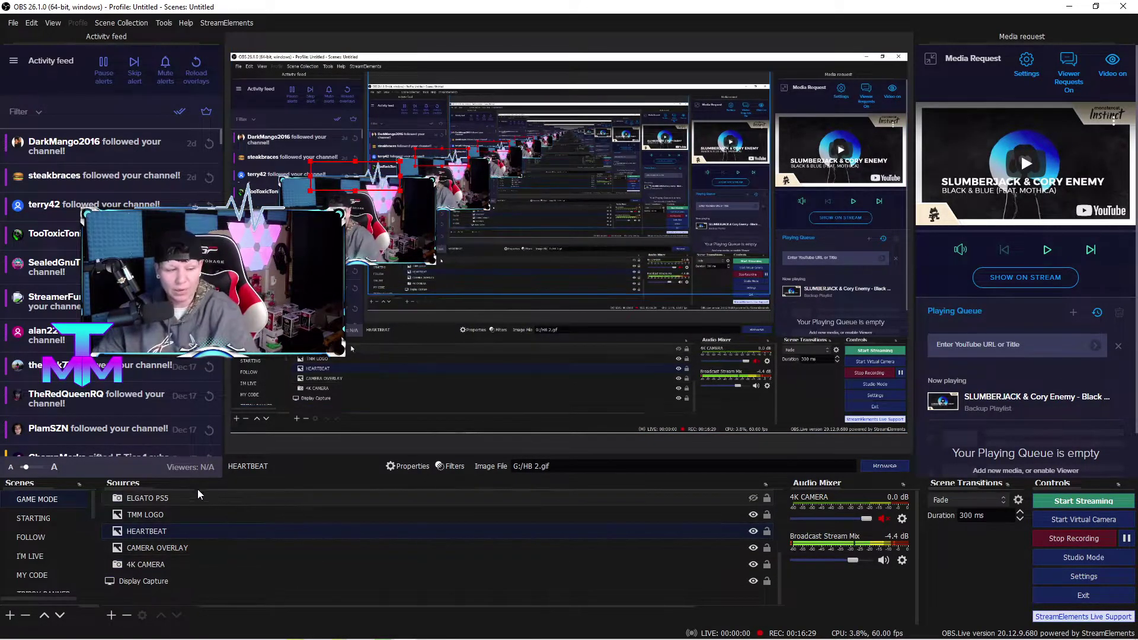
# - Add a new Media Source to the GAME MODE scene, view its playback options and leave its properties without choosing a file
pyautogui.click(111, 615)
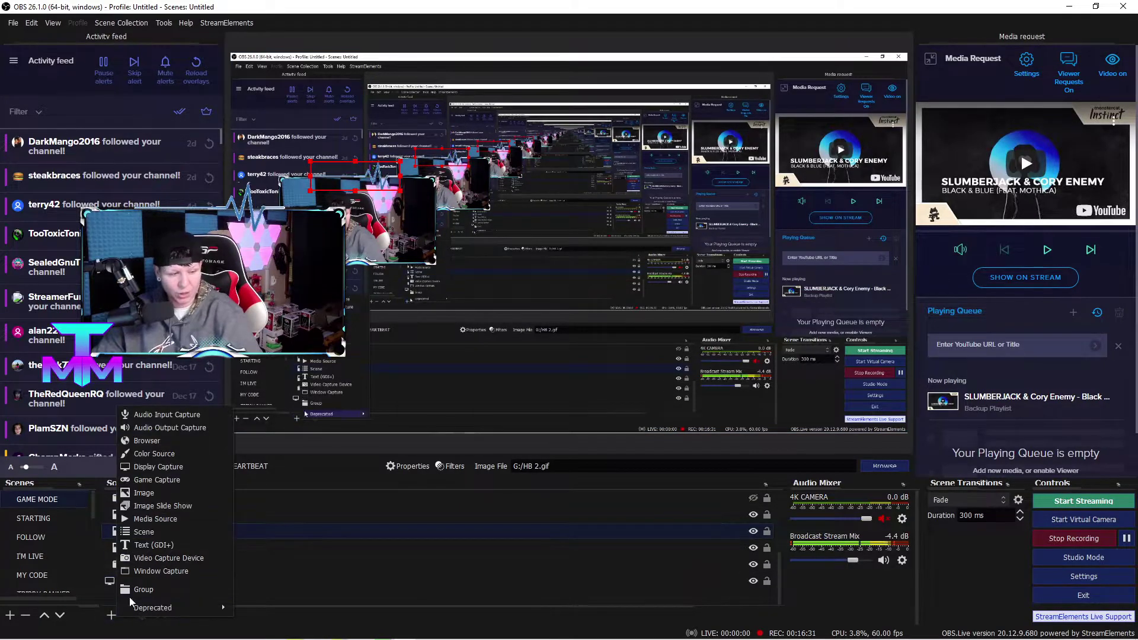
pyautogui.click(162, 520)
pyautogui.click(598, 405)
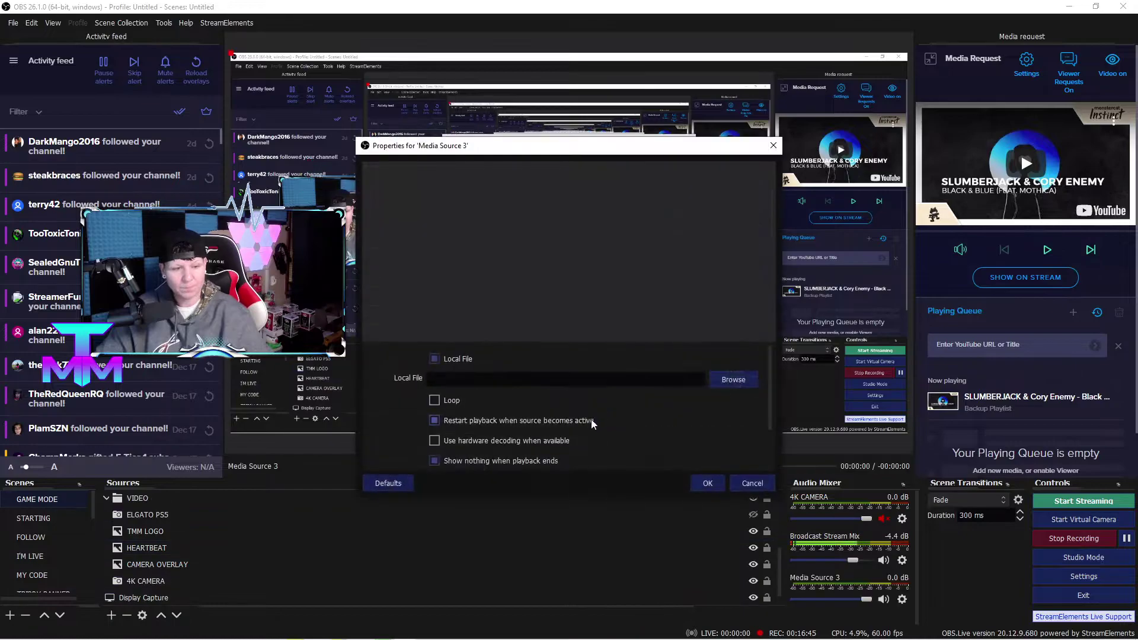
pyautogui.click(438, 400)
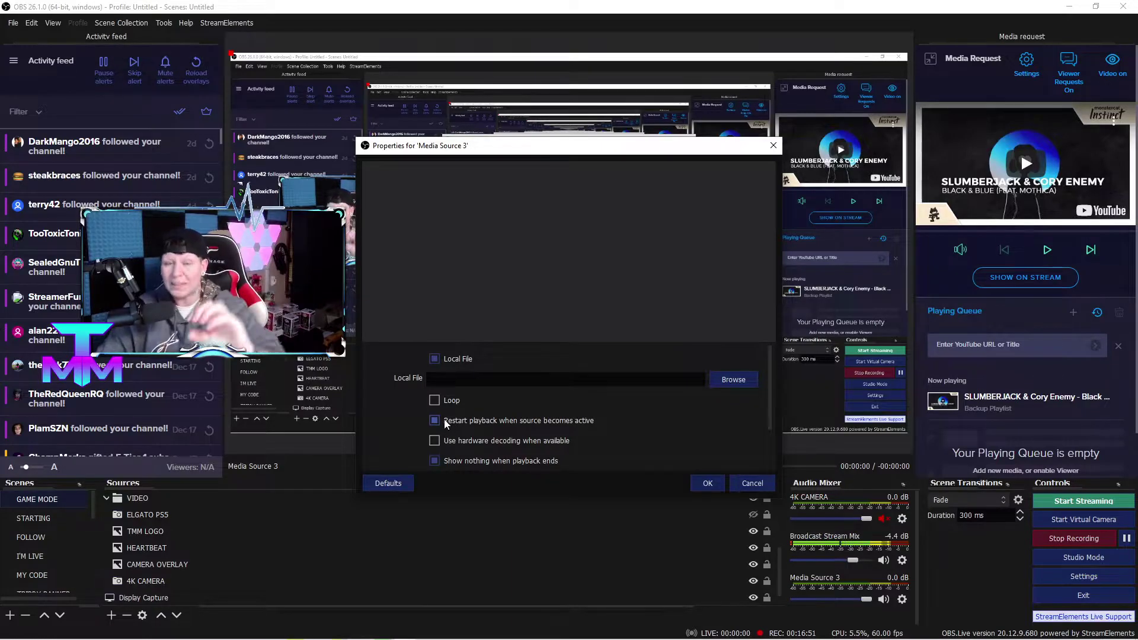
pyautogui.click(752, 482)
# - Remove the Media Source 3 source from the GAME MODE scene
pyautogui.scroll(5, 240, 542)
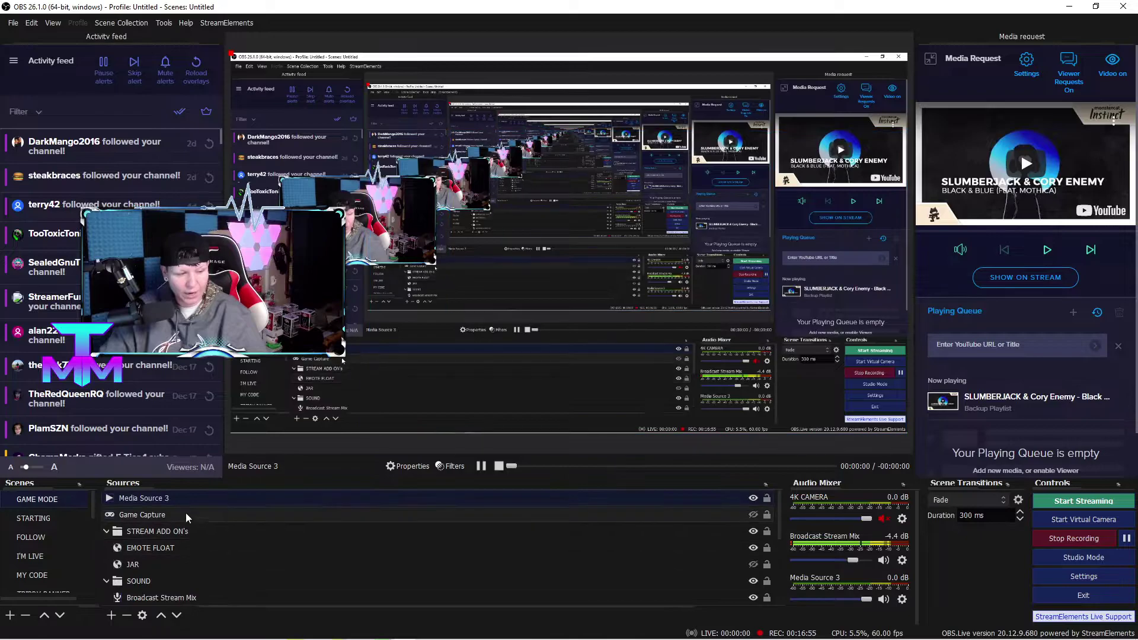
pyautogui.rightClick(193, 498)
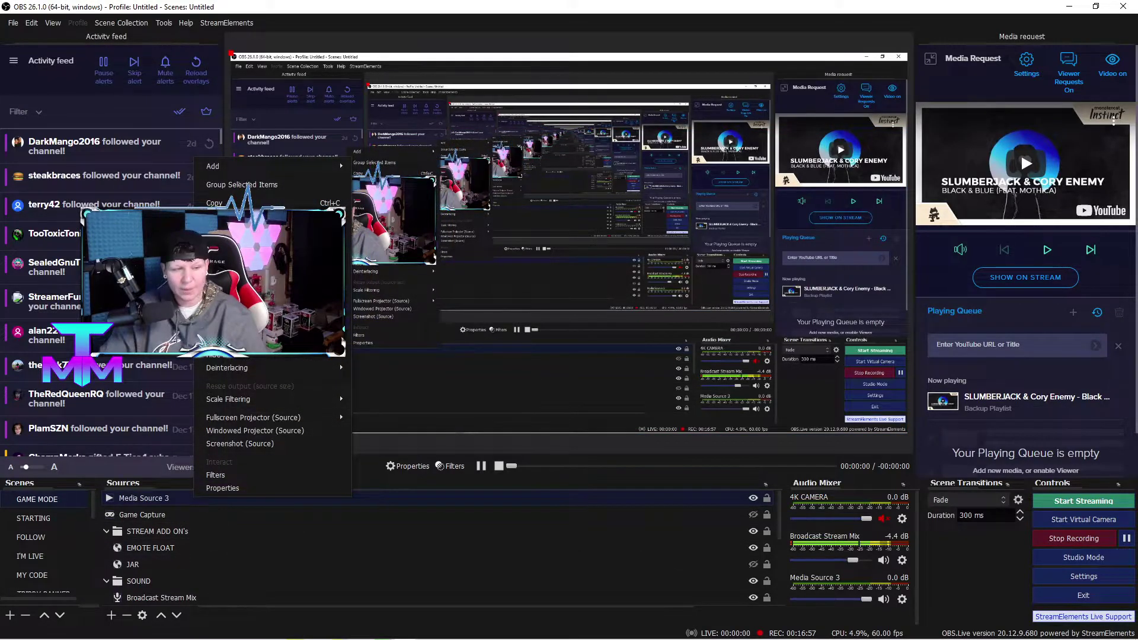
pyautogui.click(225, 296)
pyautogui.click(595, 338)
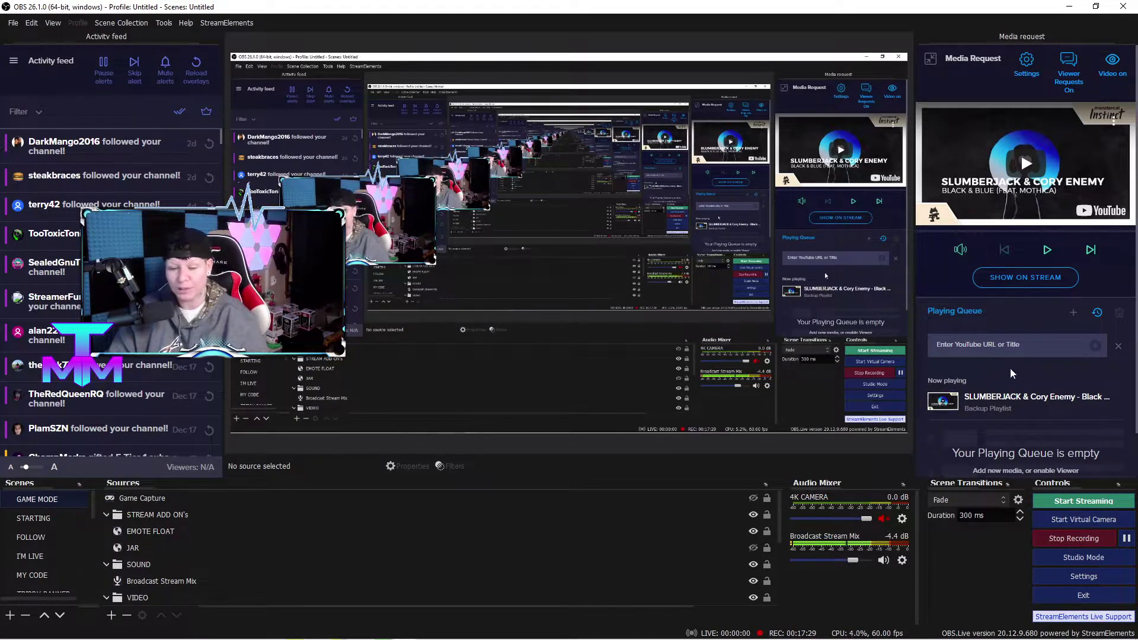
# - Open the Windows Sound settings, maximize the window and bring up the Sound Control Panel
pyautogui.click(1069, 7)
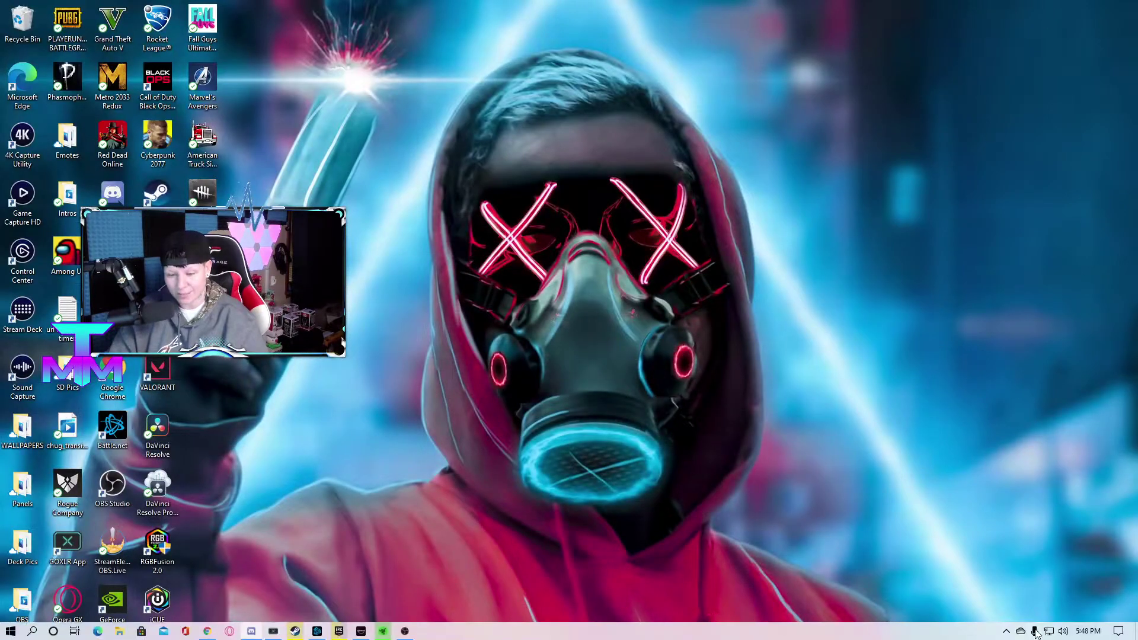
pyautogui.hotkey('alt', 'Tab')
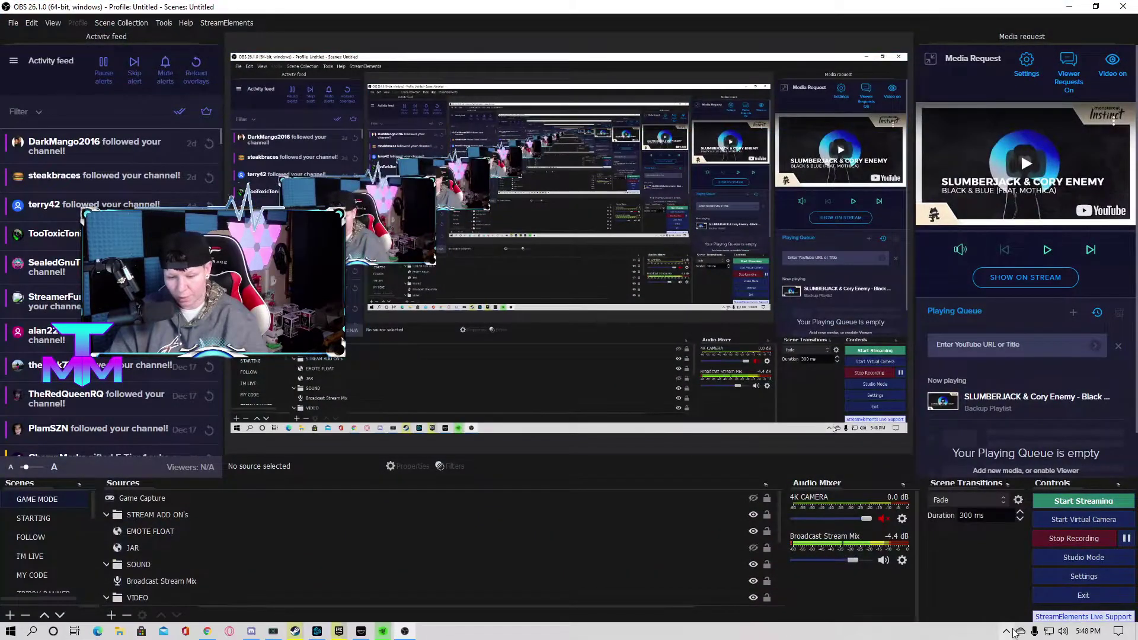
pyautogui.rightClick(1064, 633)
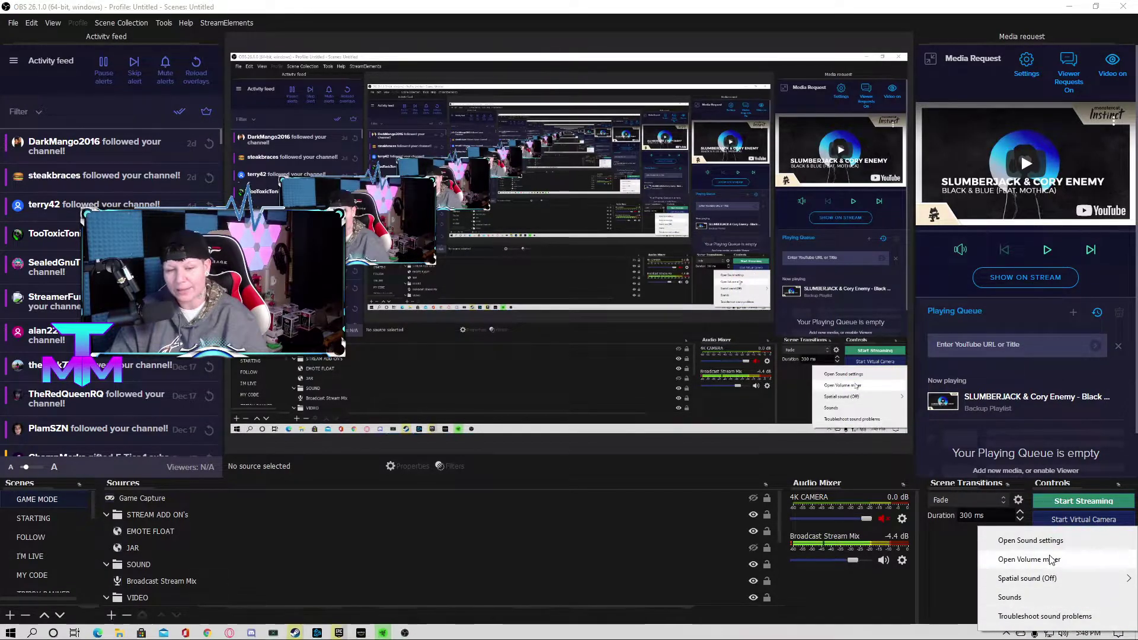
pyautogui.click(1051, 541)
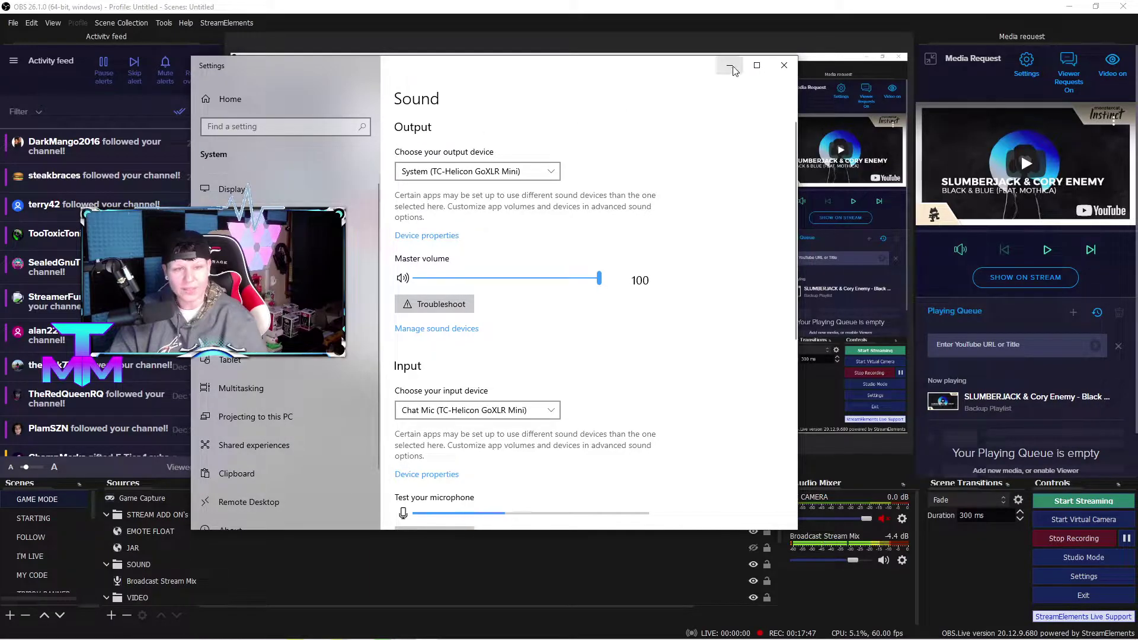
pyautogui.click(758, 66)
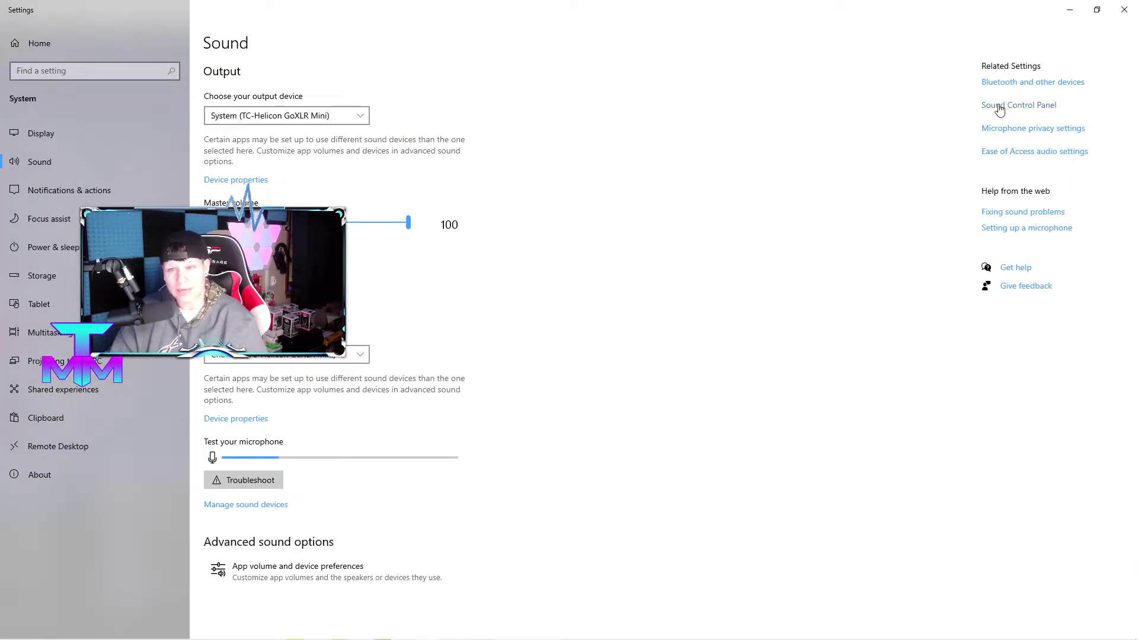
pyautogui.click(1000, 108)
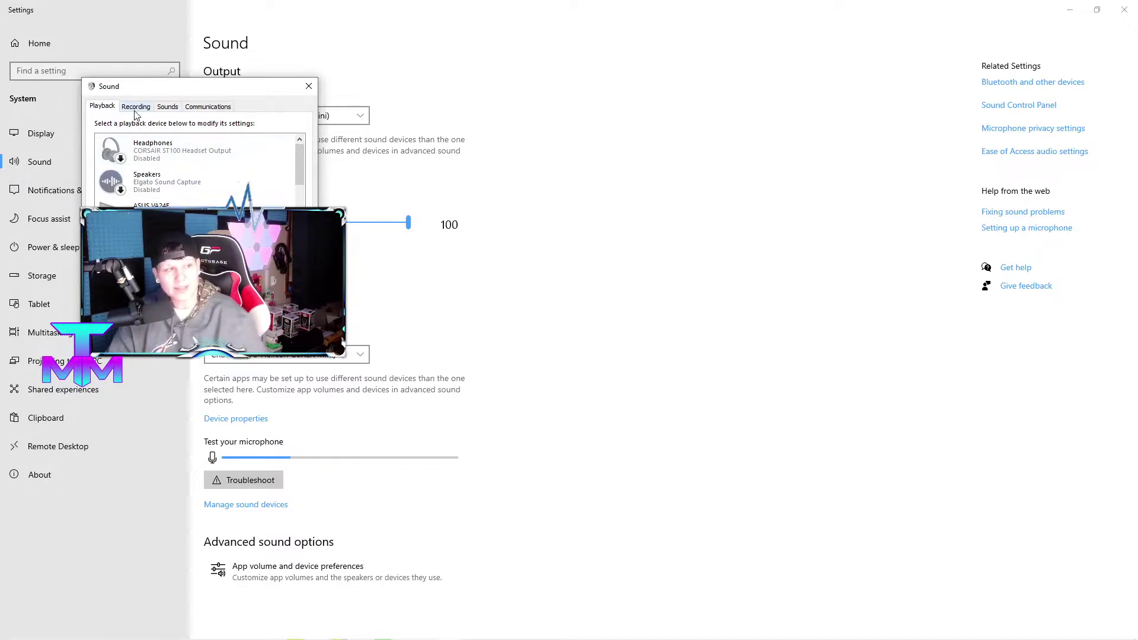
# - Examine the playback and recording devices in the Sound Control Panel, and close it together with the Sound settings
pyautogui.scroll(-4, 147, 189)
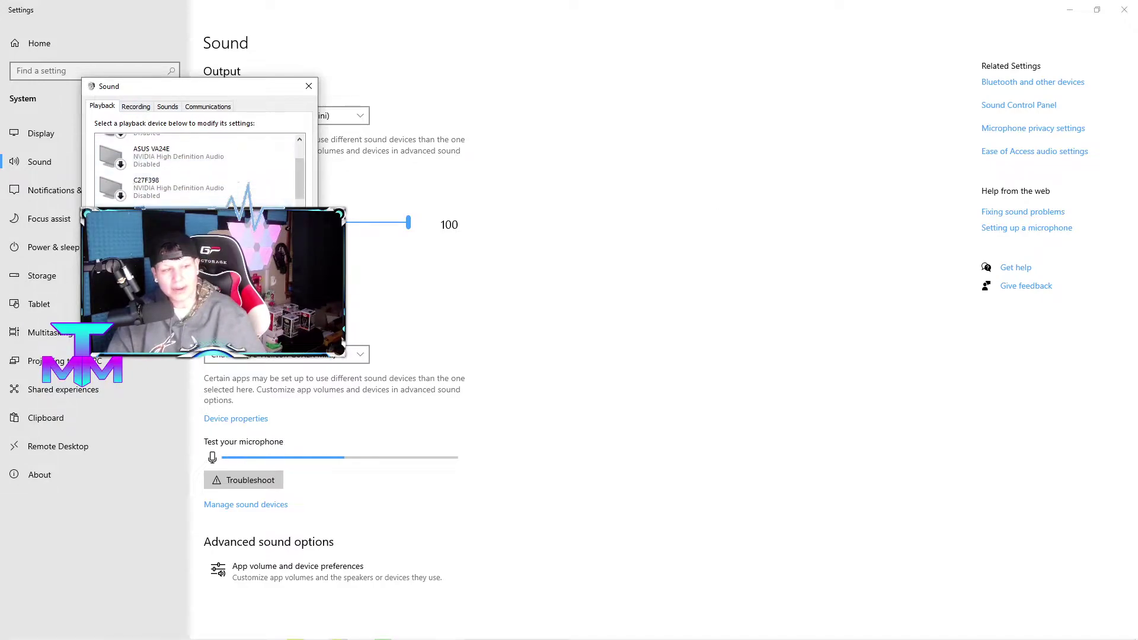
pyautogui.scroll(-6, 147, 188)
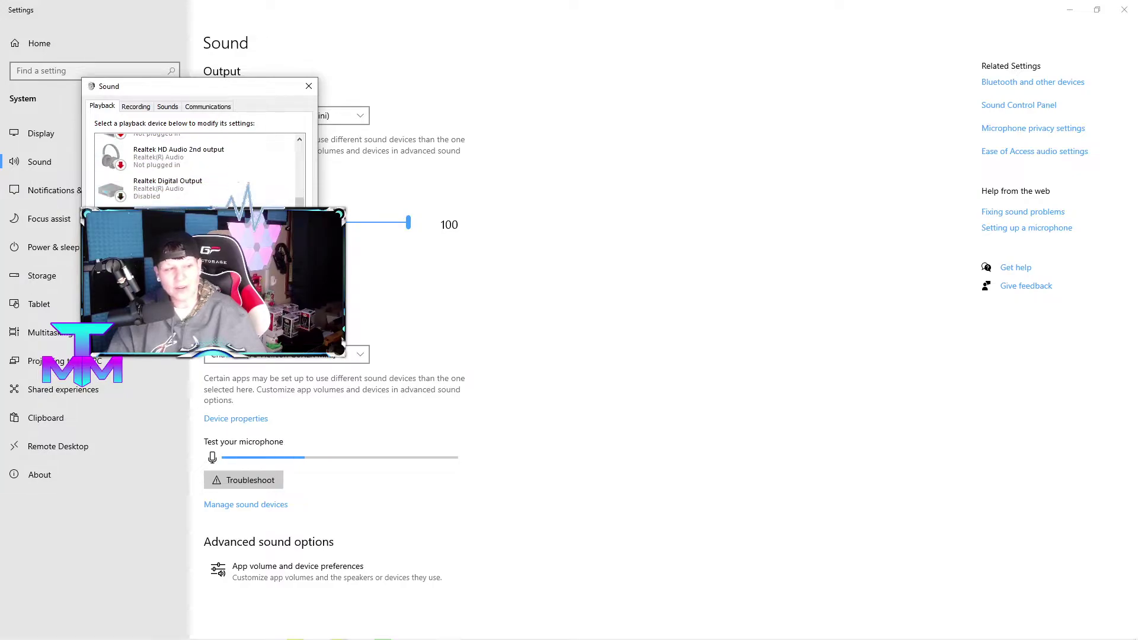
pyautogui.scroll(8, 195, 170)
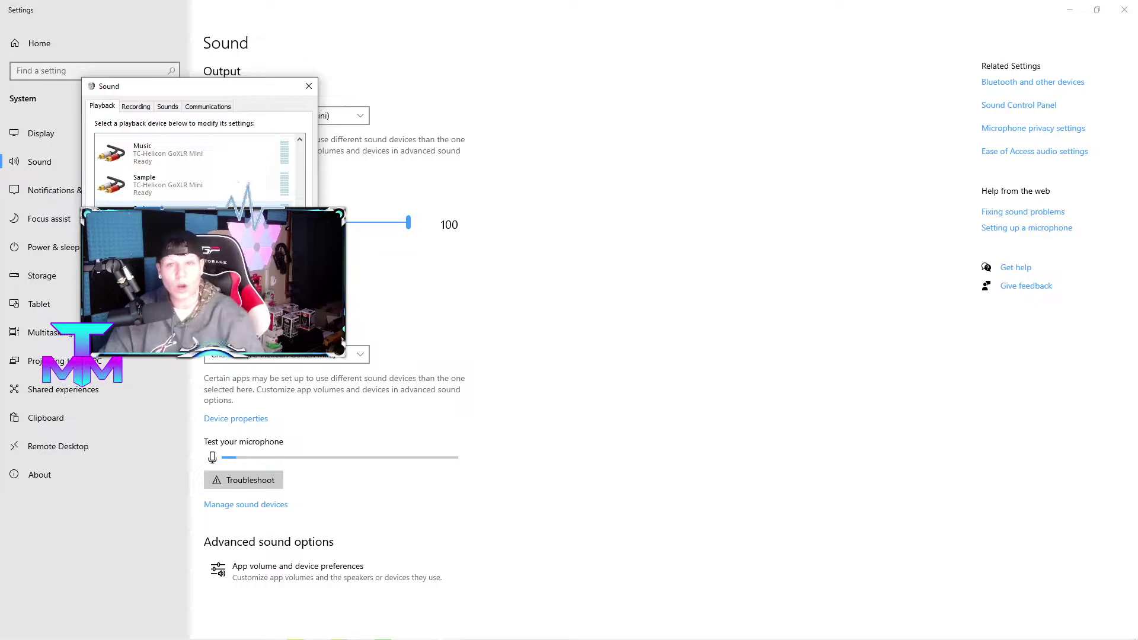
pyautogui.click(136, 106)
pyautogui.scroll(-2, 159, 186)
pyautogui.scroll(-5, 155, 184)
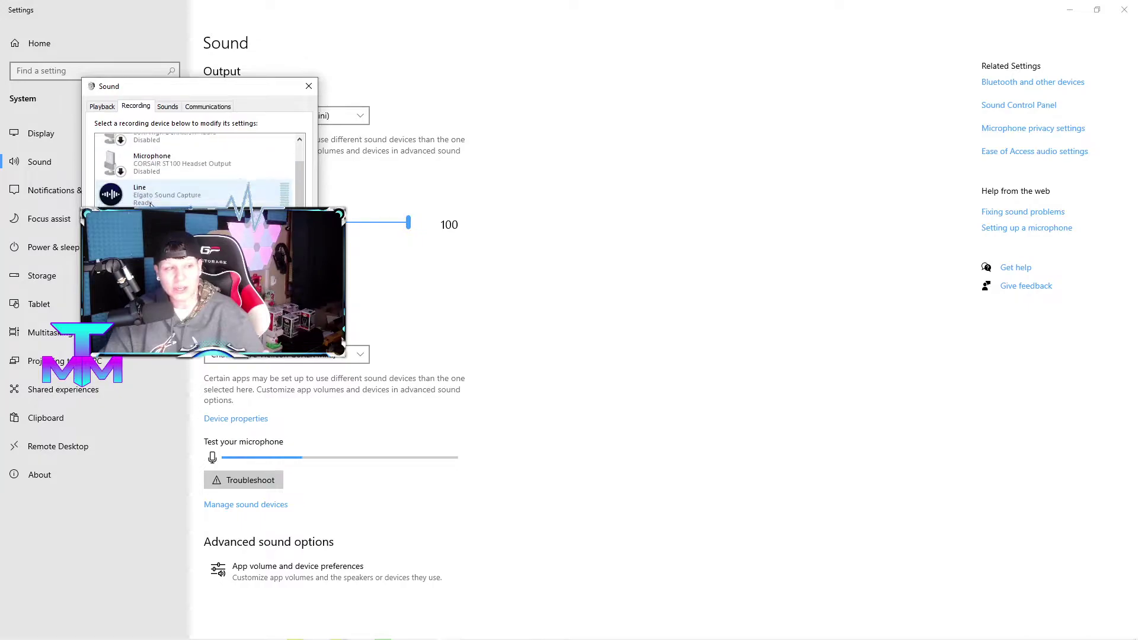
pyautogui.click(107, 109)
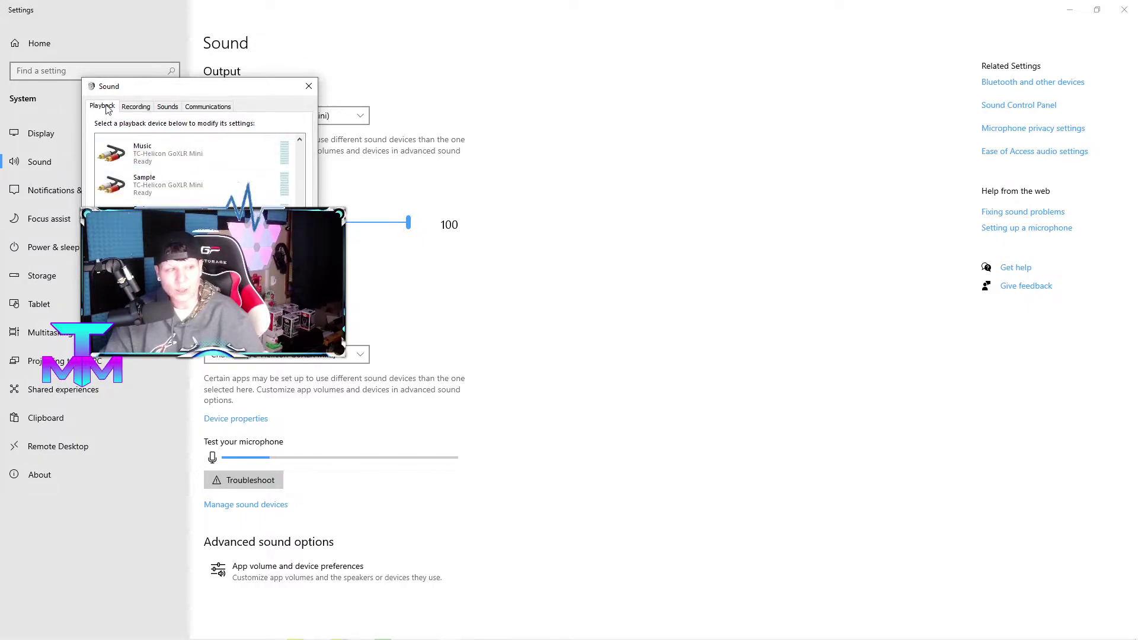
pyautogui.click(135, 108)
pyautogui.scroll(-5, 157, 178)
pyautogui.scroll(-10, 159, 177)
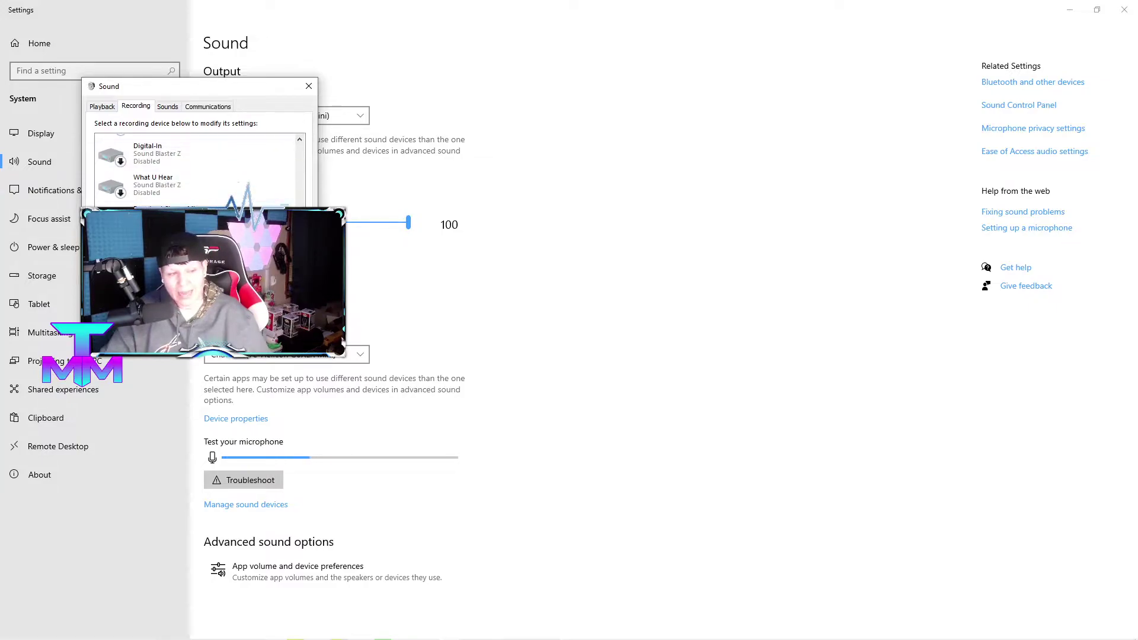
pyautogui.press('Escape')
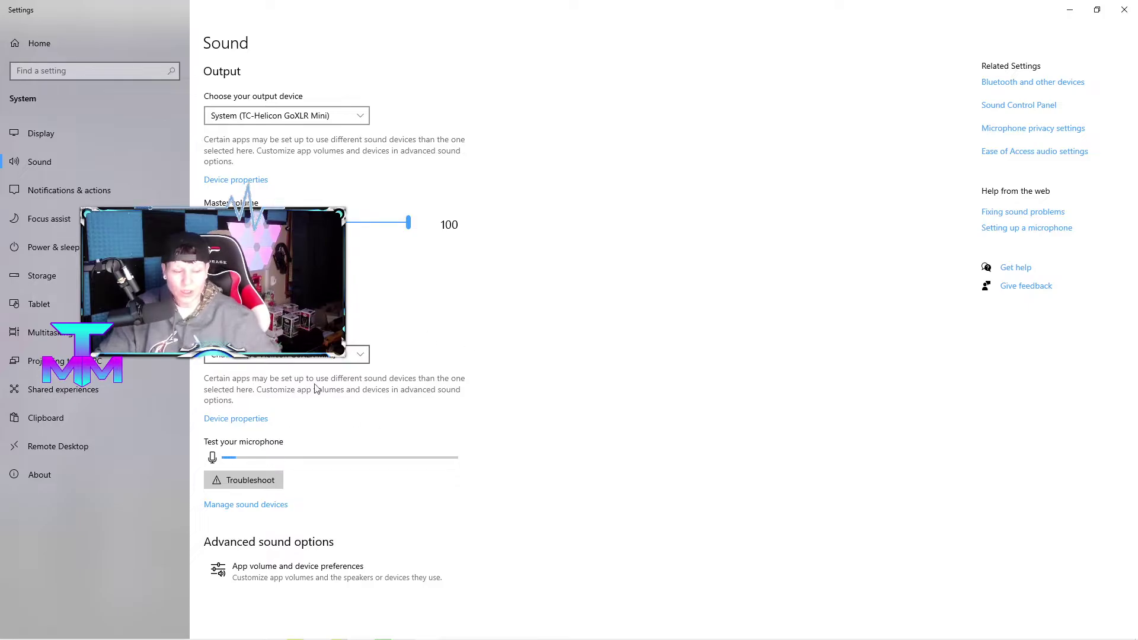
pyautogui.click(1126, 10)
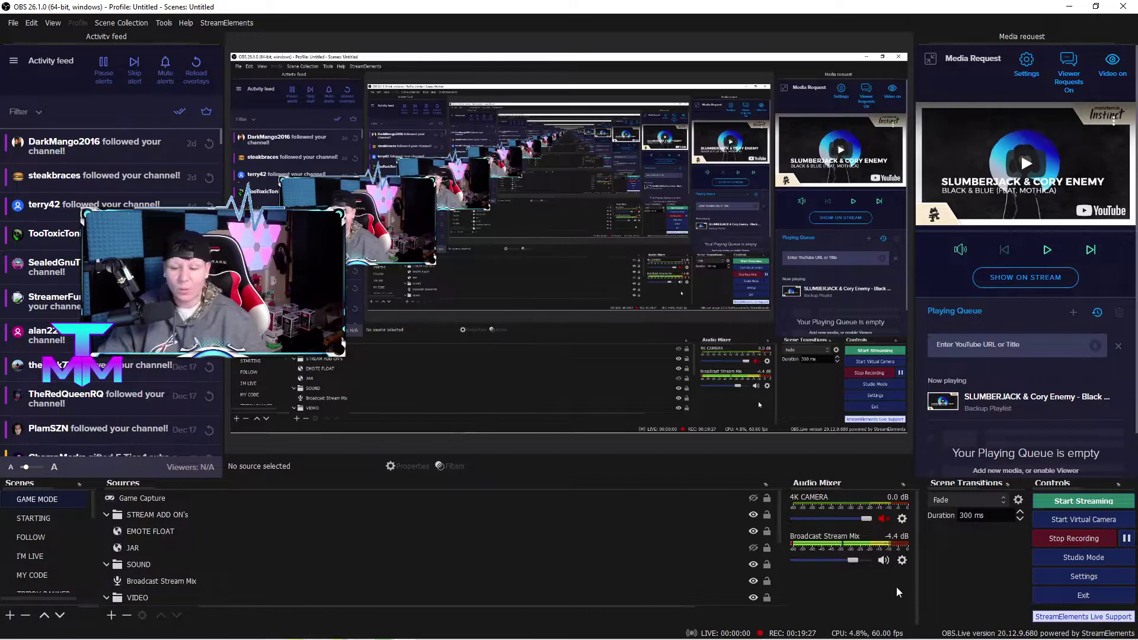
# - Open File Explorer, look through the recent files in Quick access and close the window
pyautogui.click(1068, 546)
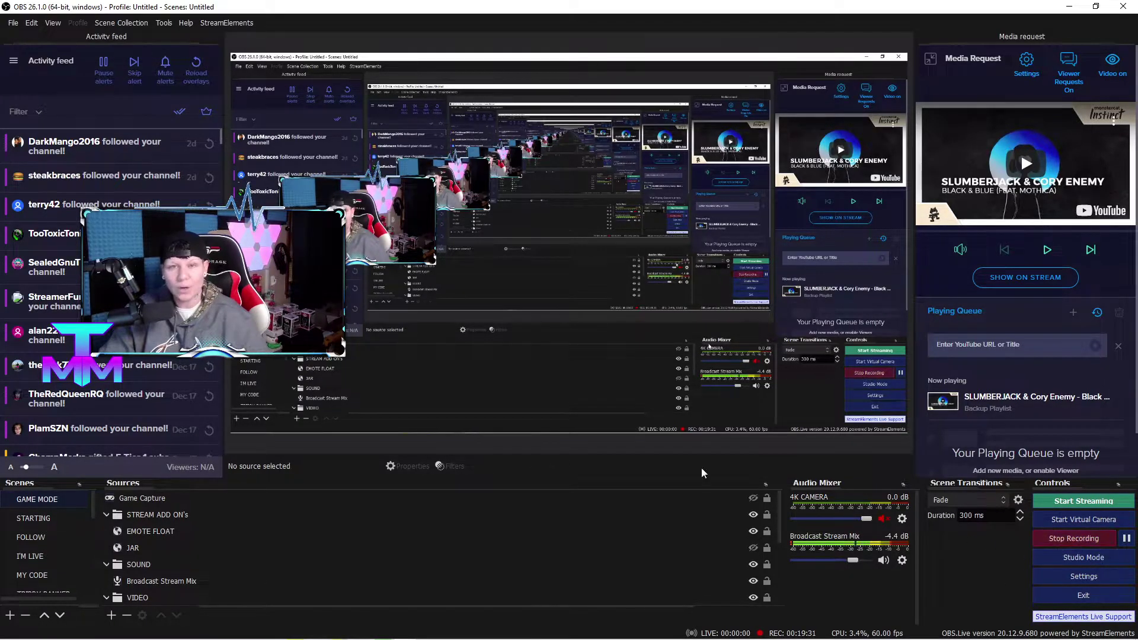
pyautogui.moveTo(201, 635)
pyautogui.click(119, 632)
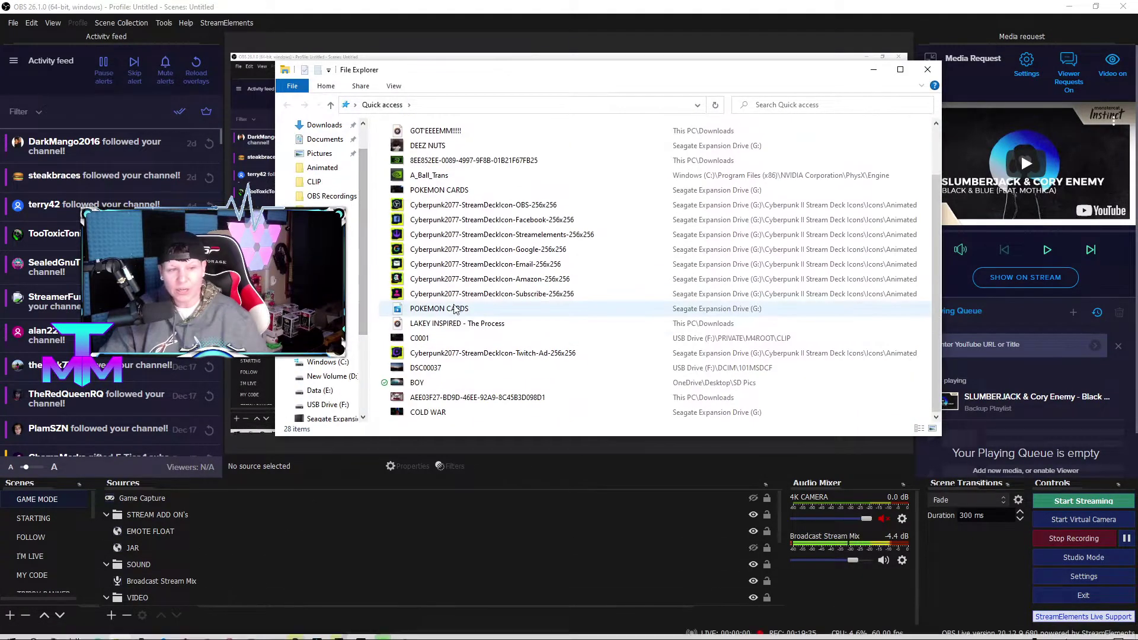
pyautogui.scroll(1, 332, 308)
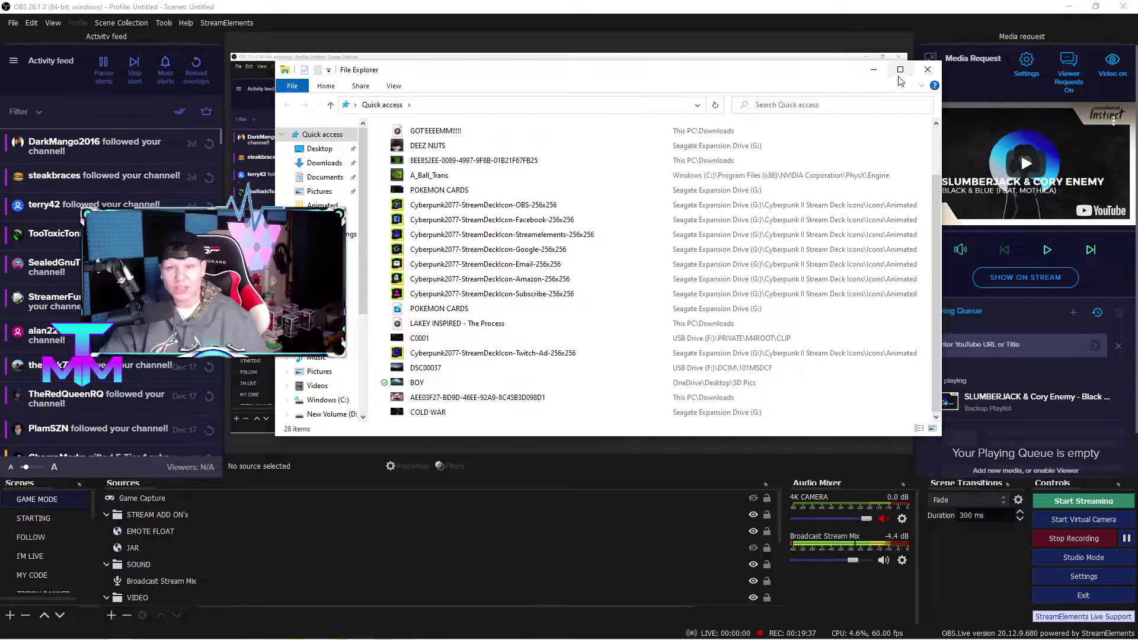
pyautogui.click(927, 70)
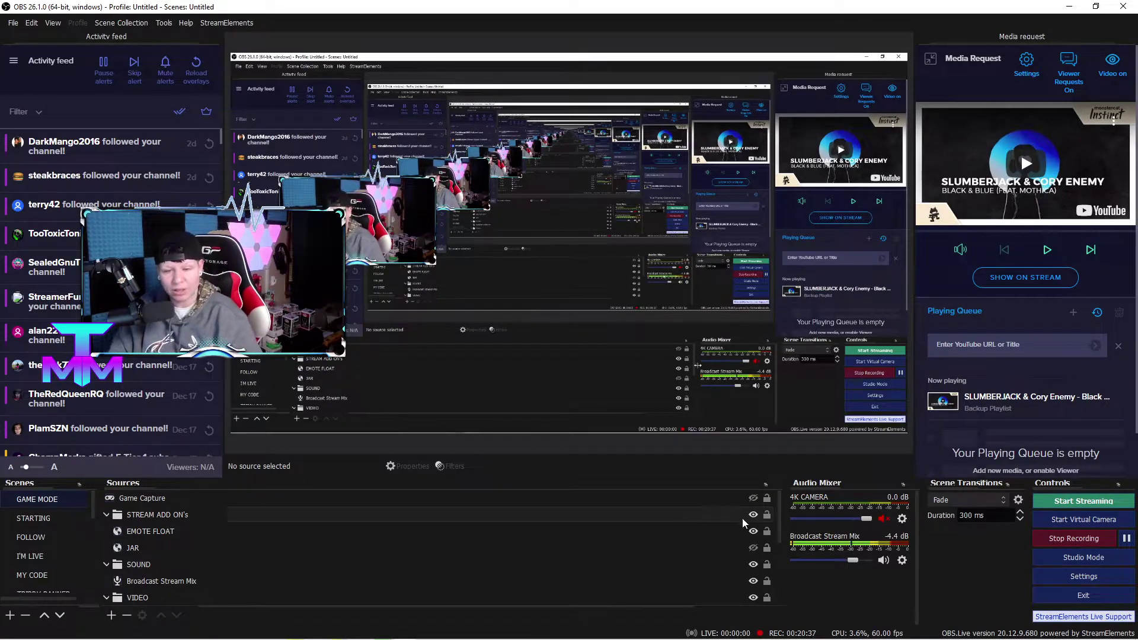
# - Open the OBS settings, move the window clear of the webcam picture and apply the Dark (Default) theme
pyautogui.click(1078, 575)
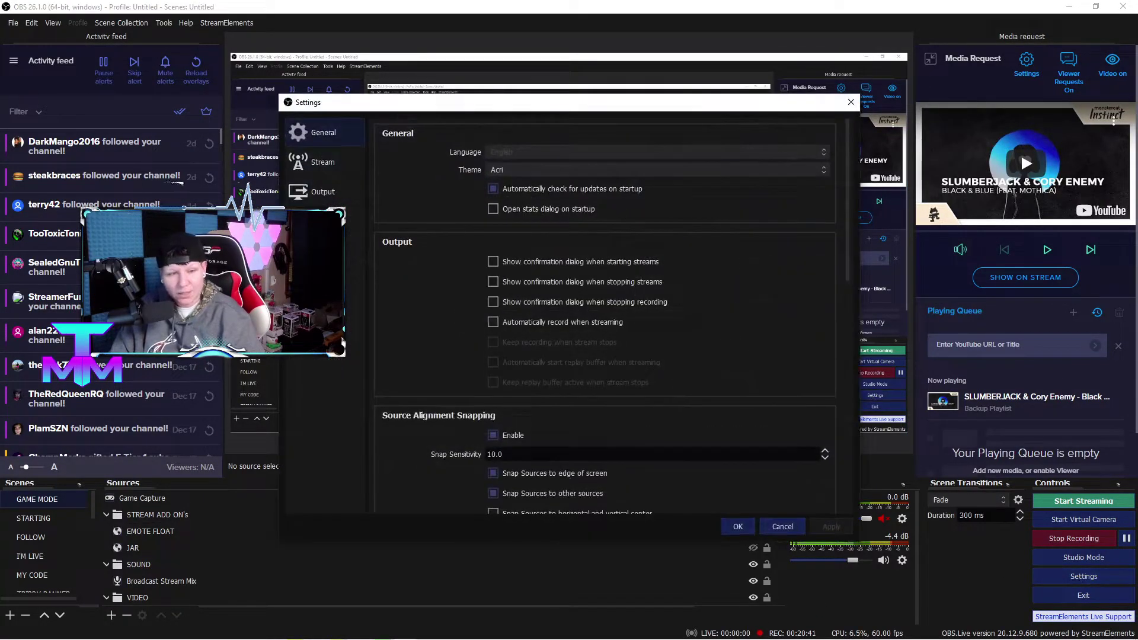
pyautogui.moveTo(498, 104); pyautogui.dragTo(756, 100)
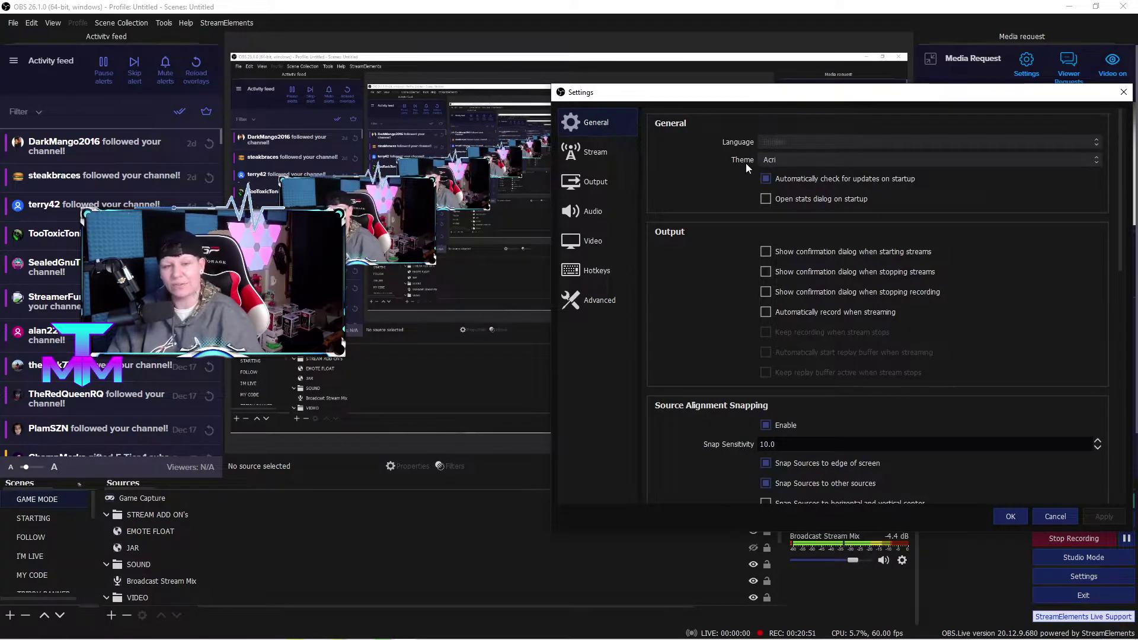
pyautogui.click(784, 157)
pyautogui.click(780, 172)
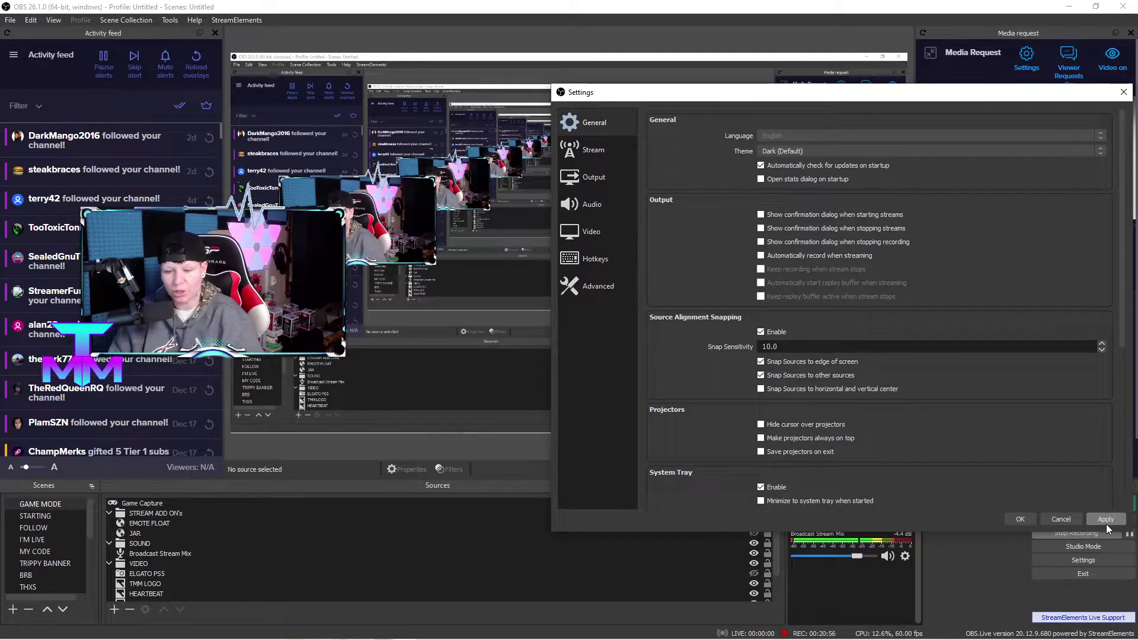
pyautogui.click(1106, 524)
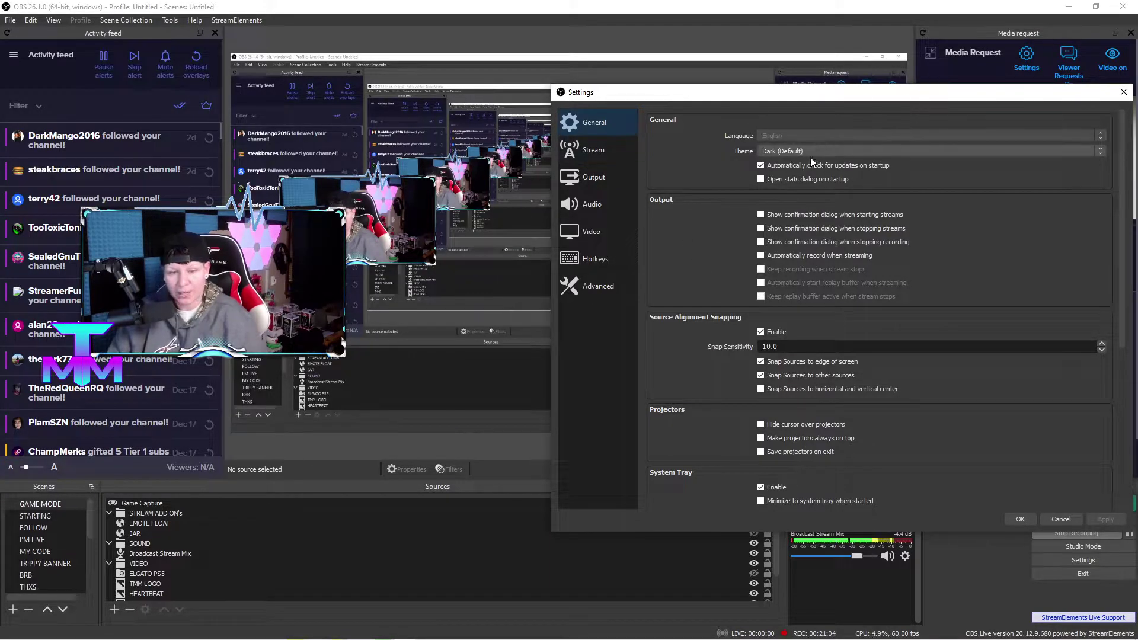
# - Examine the General settings from Output and Source Alignment Snapping through Projectors, System Tray, Preview, Studio Mode and Multiview
pyautogui.scroll(-5, 823, 350)
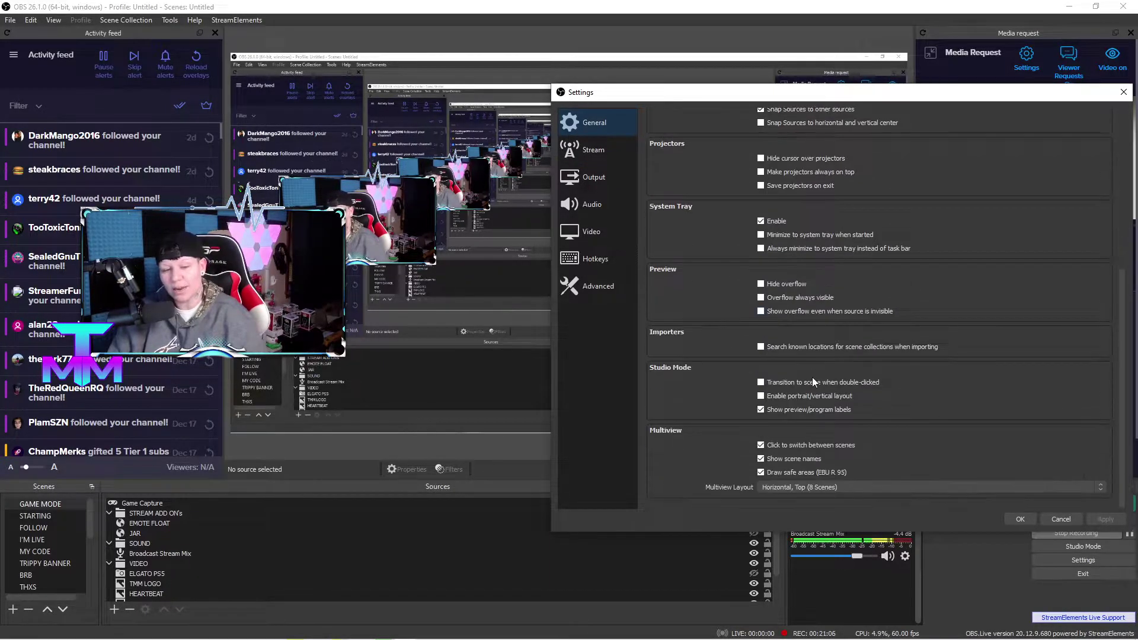
pyautogui.scroll(5, 834, 441)
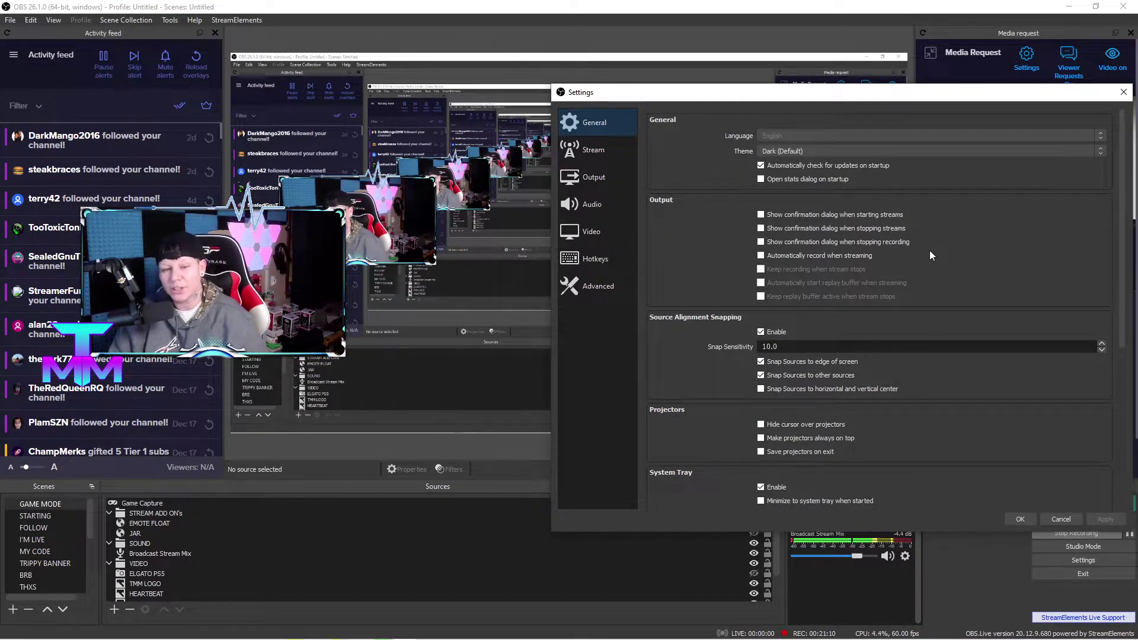
pyautogui.scroll(-1, 945, 258)
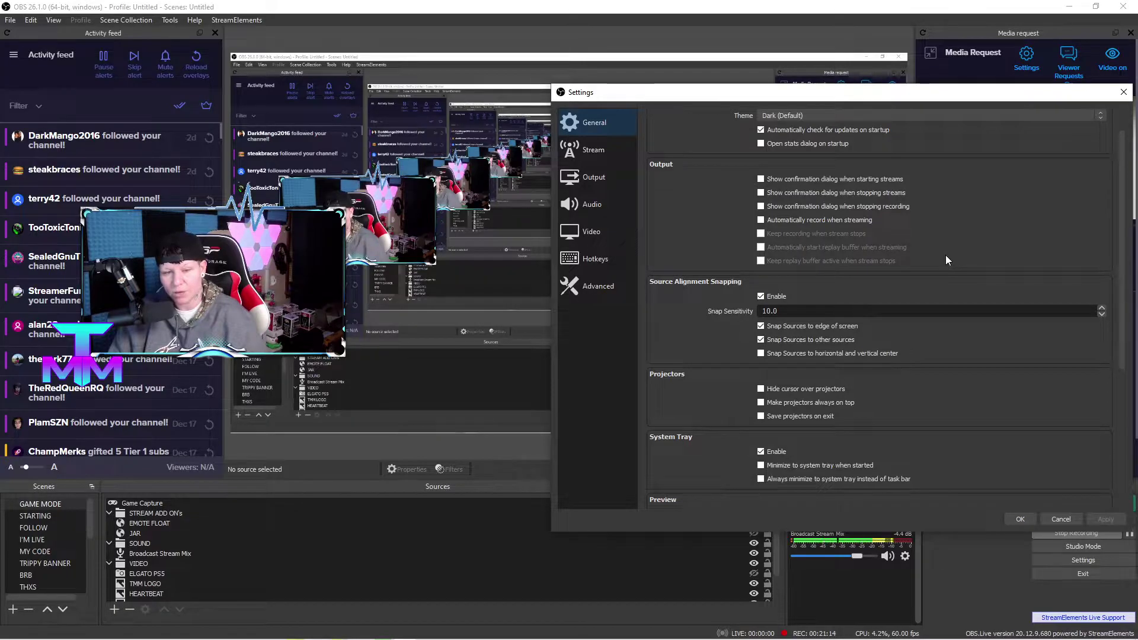
pyautogui.scroll(-1, 946, 258)
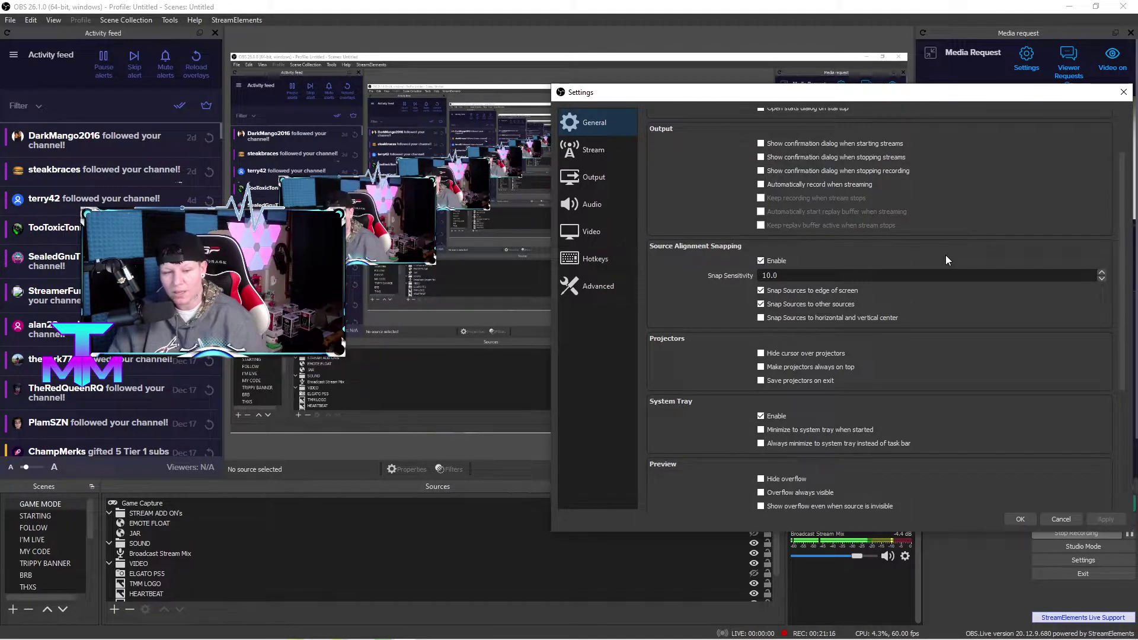
pyautogui.scroll(-1, 946, 259)
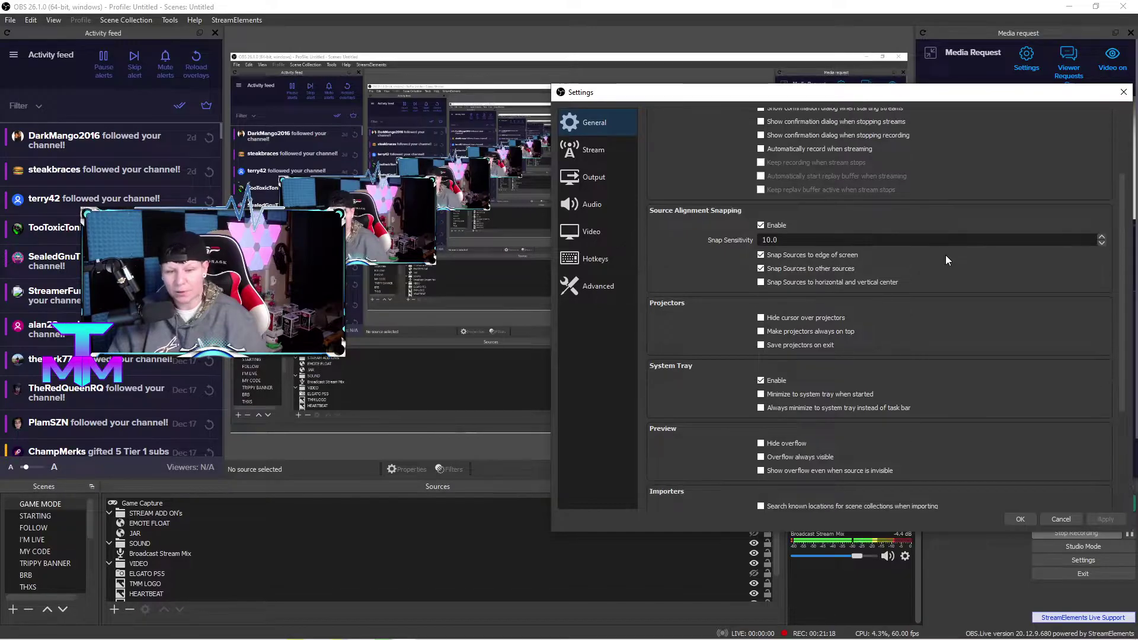
pyautogui.scroll(-1, 947, 260)
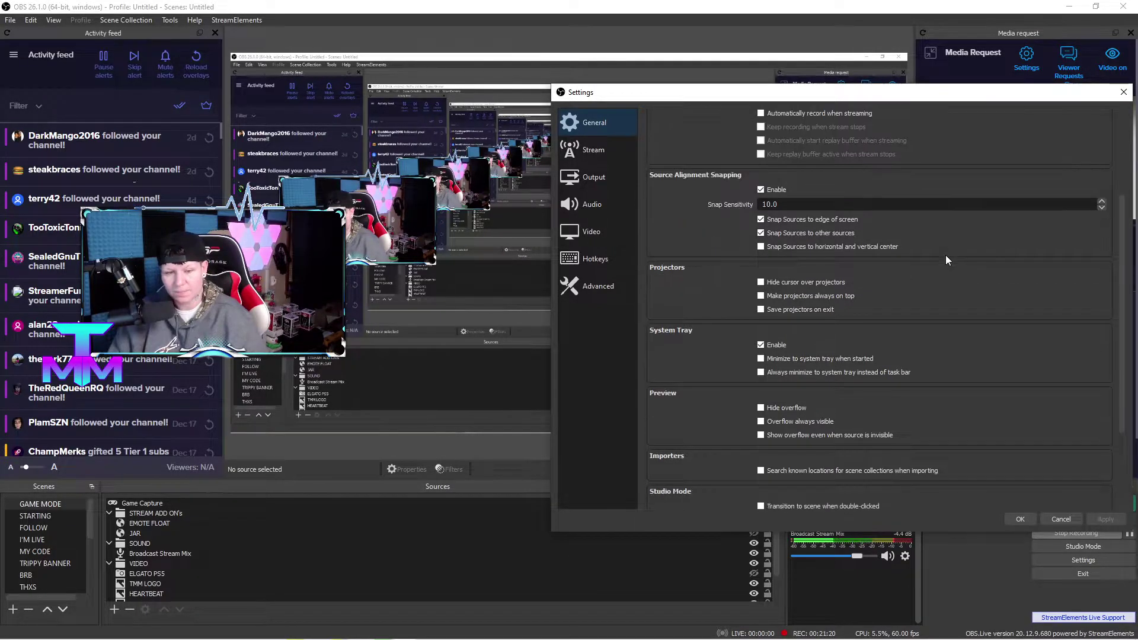
pyautogui.scroll(-1, 946, 260)
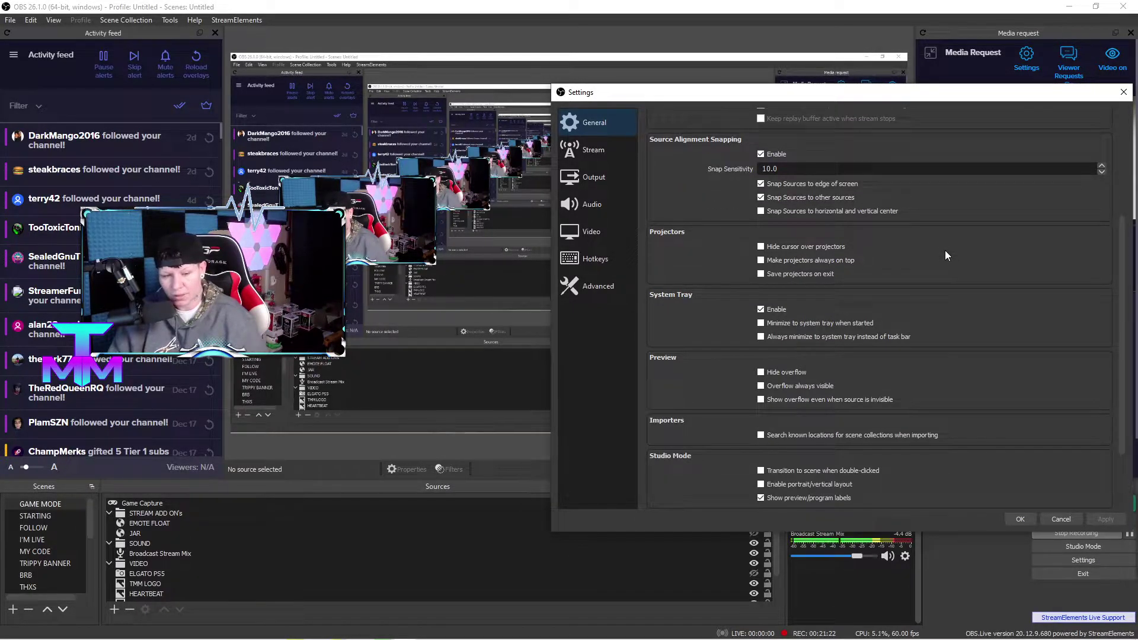
pyautogui.scroll(-2, 945, 250)
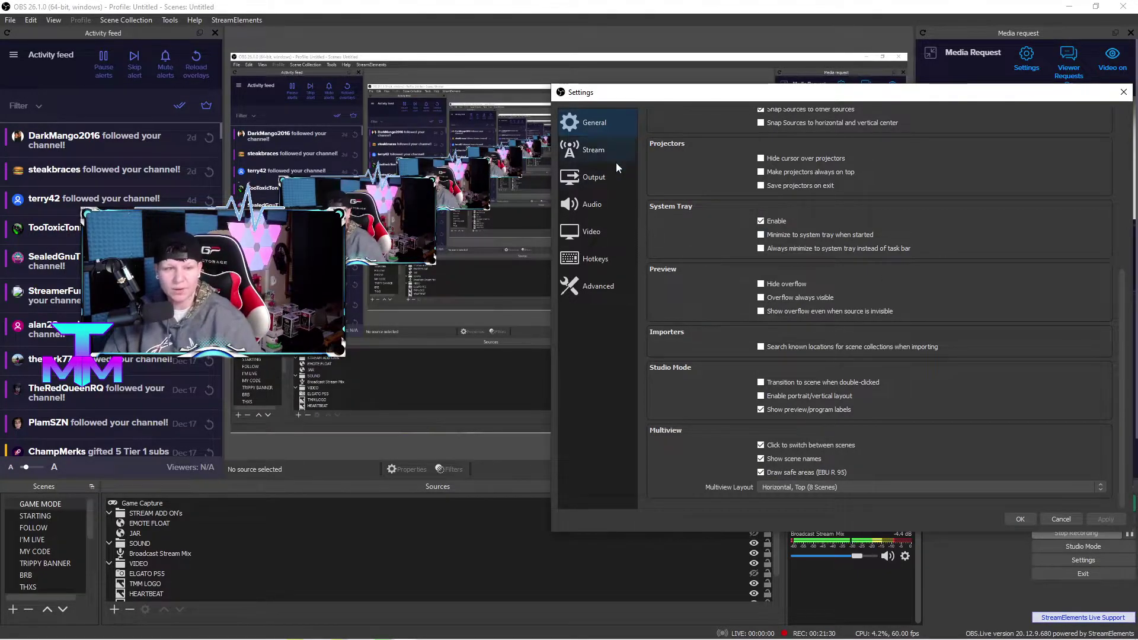
# - Review the available services and servers in the Stream settings, keeping Twitch and Auto (Recommended)
pyautogui.click(605, 148)
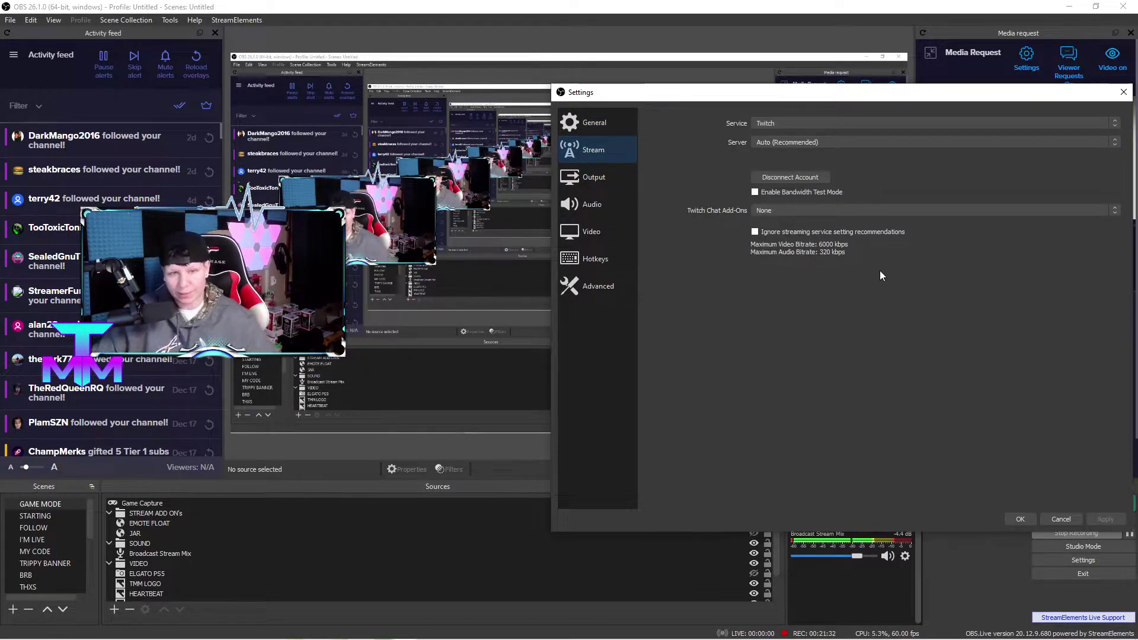
pyautogui.click(782, 124)
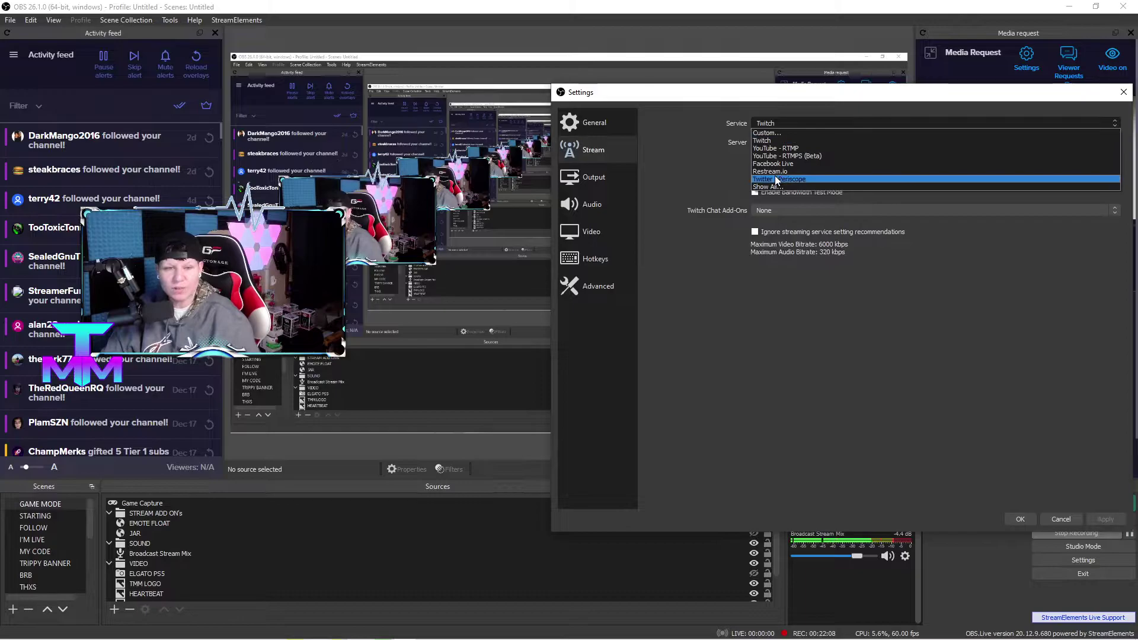
pyautogui.click(698, 128)
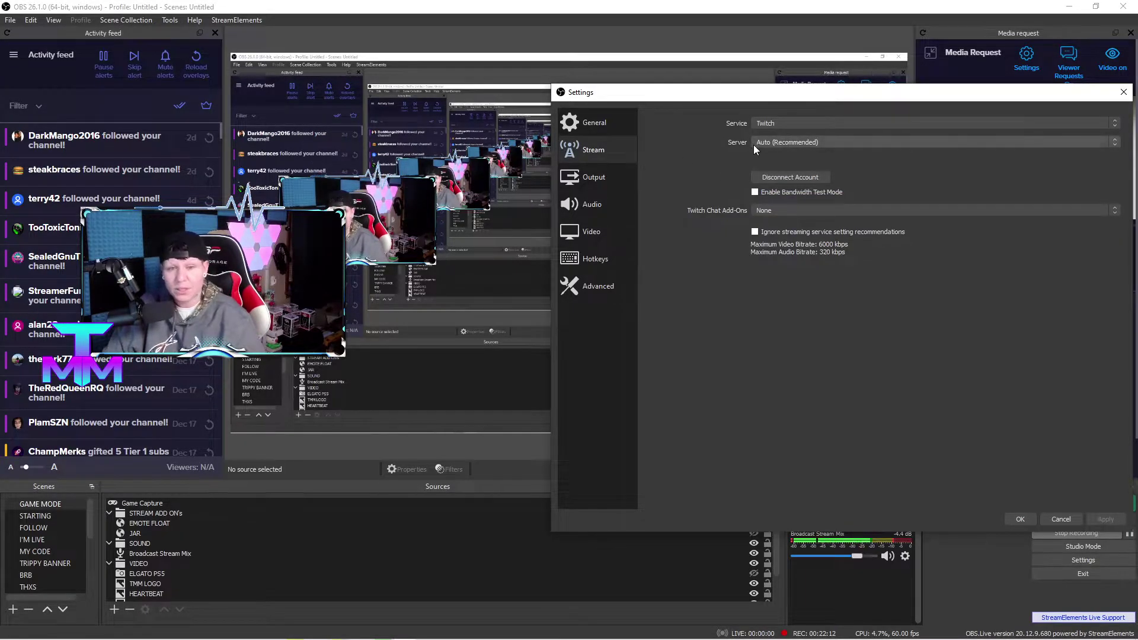
pyautogui.click(844, 142)
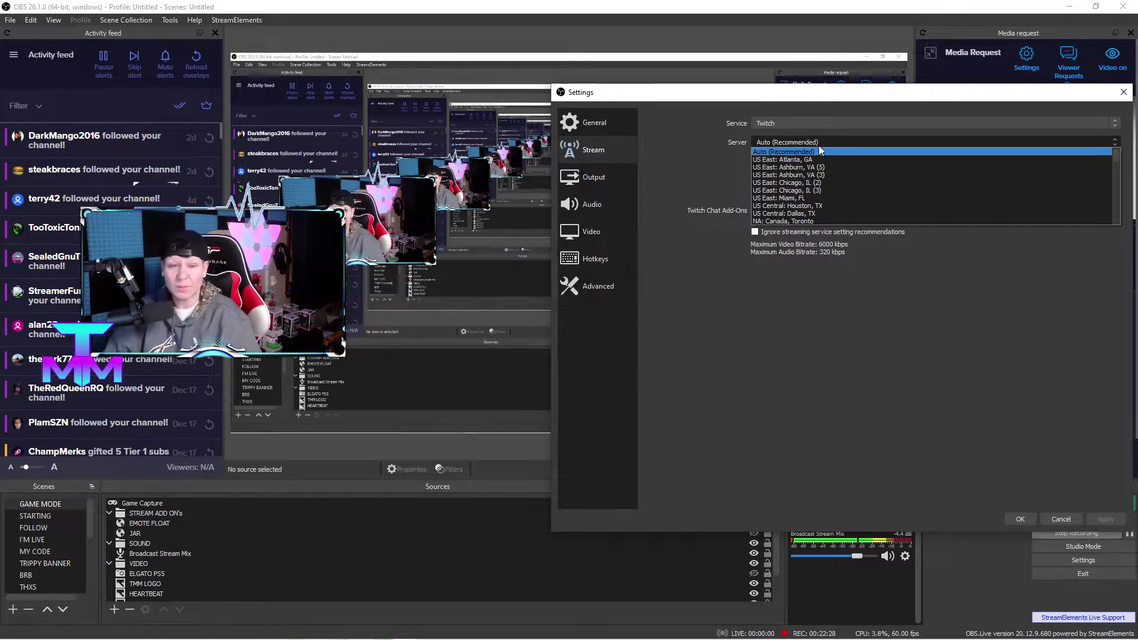
pyautogui.click(821, 152)
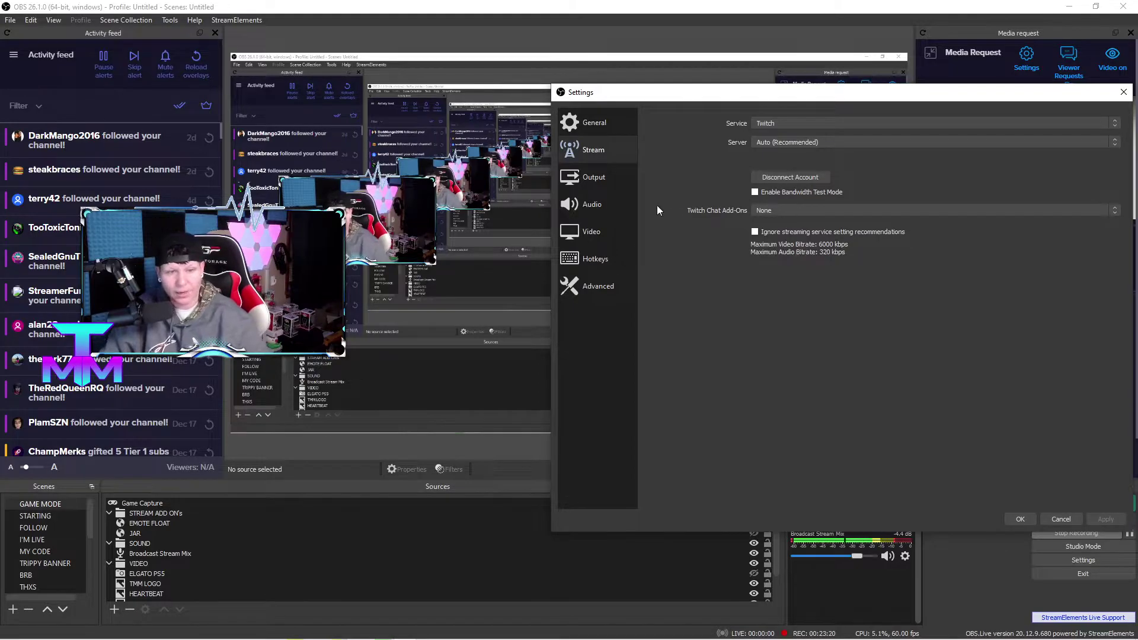
# - Bring up the streaming output settings and inspect the keyframe interval, leaving it at 2
pyautogui.click(598, 177)
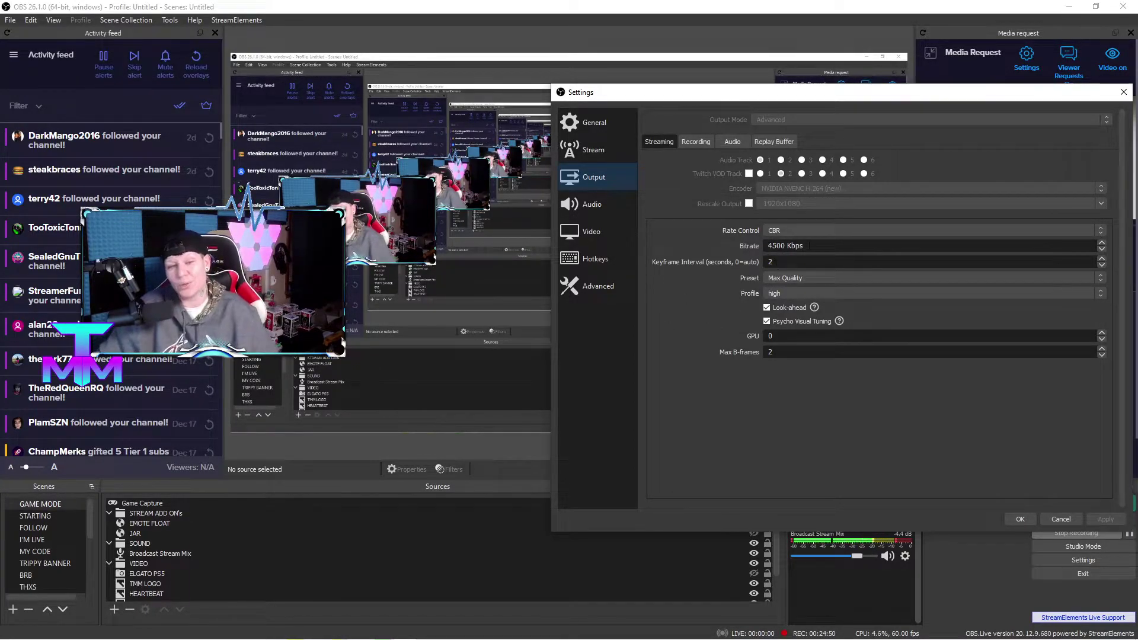
pyautogui.doubleClick(769, 258)
pyautogui.press('BackSpace')
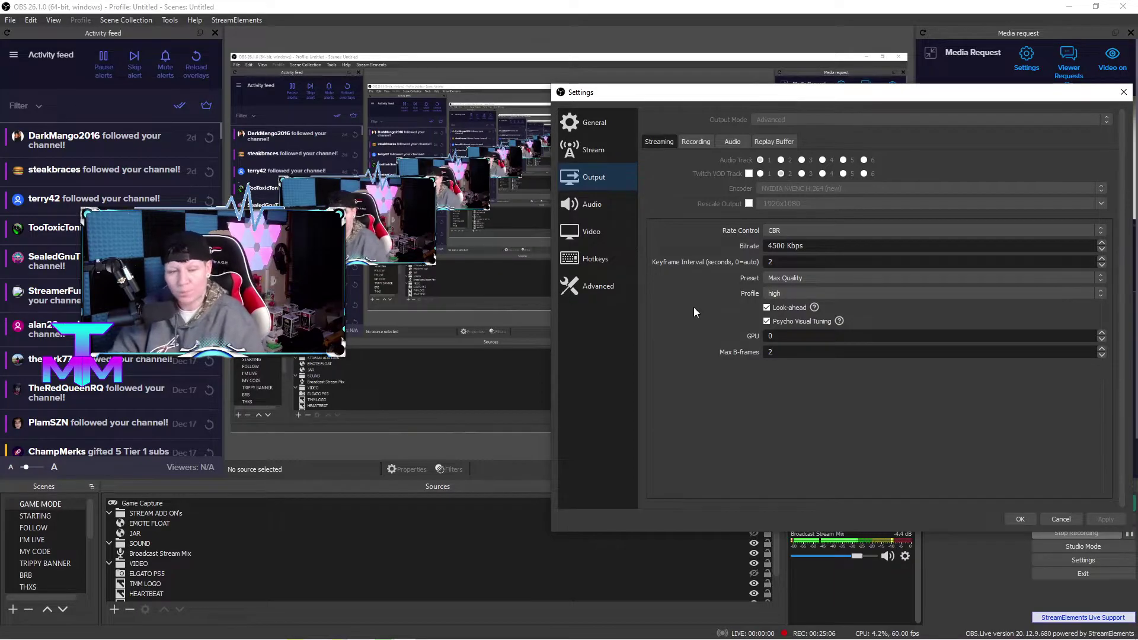
# - Try the Quality preset for streaming output, restore Max Quality and keep the profile at high
pyautogui.click(802, 279)
pyautogui.click(795, 291)
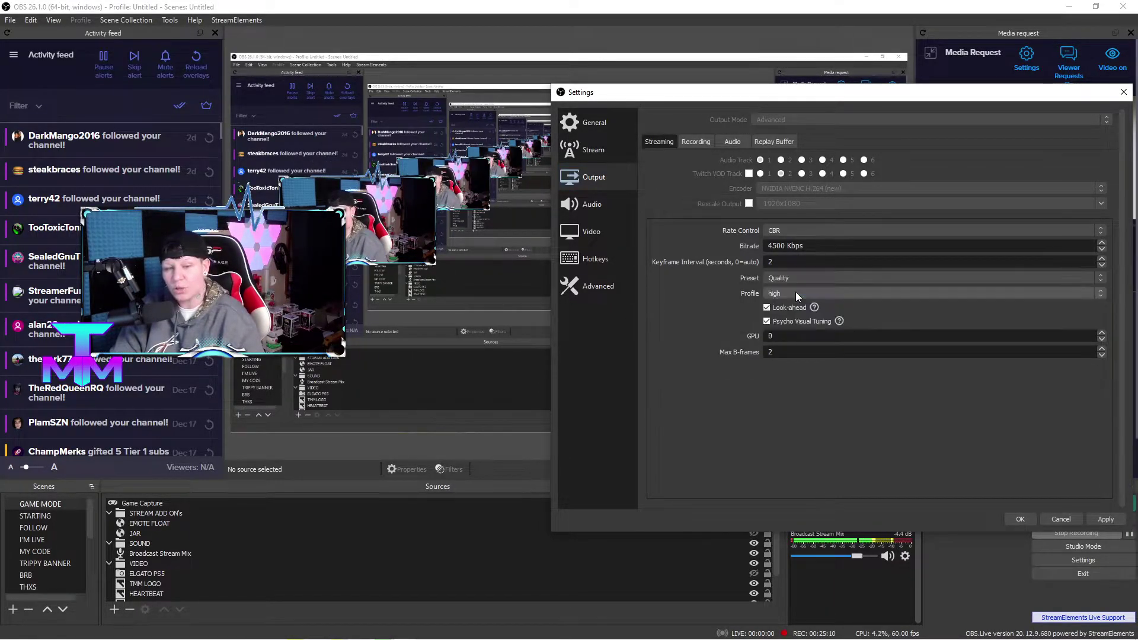
pyautogui.click(801, 279)
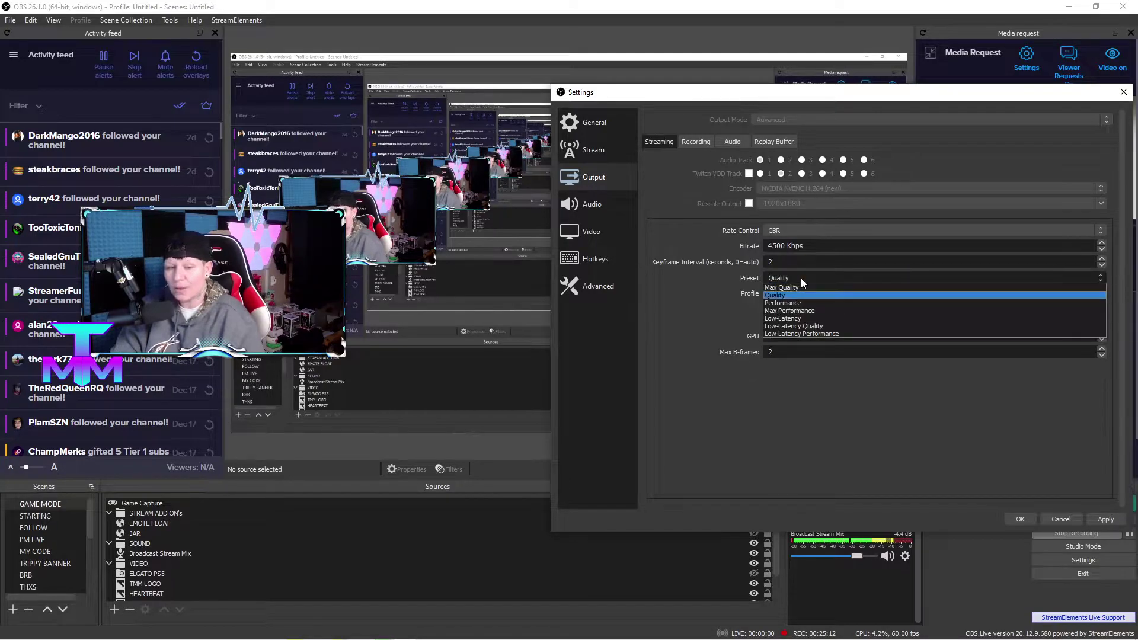
pyautogui.click(798, 287)
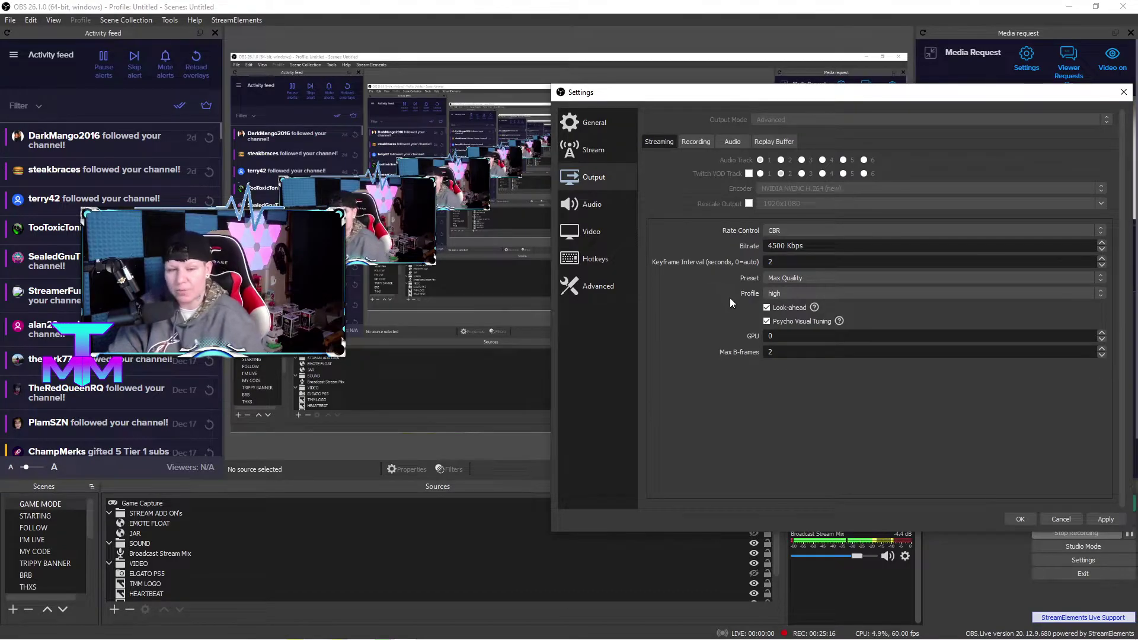
pyautogui.click(799, 295)
pyautogui.click(806, 293)
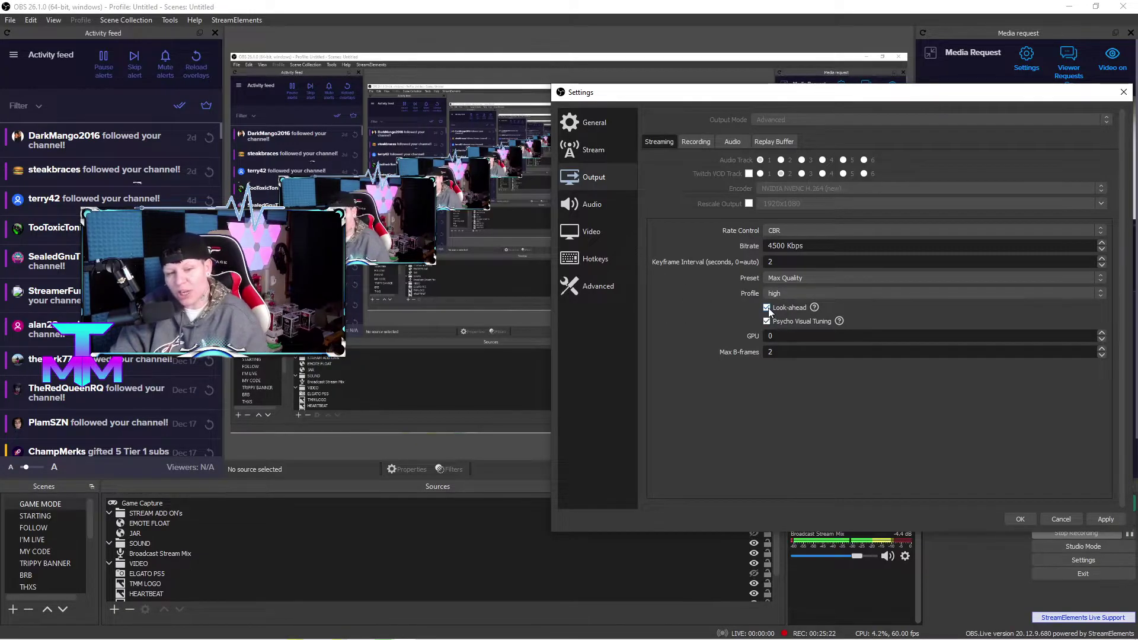
pyautogui.moveTo(773, 329)
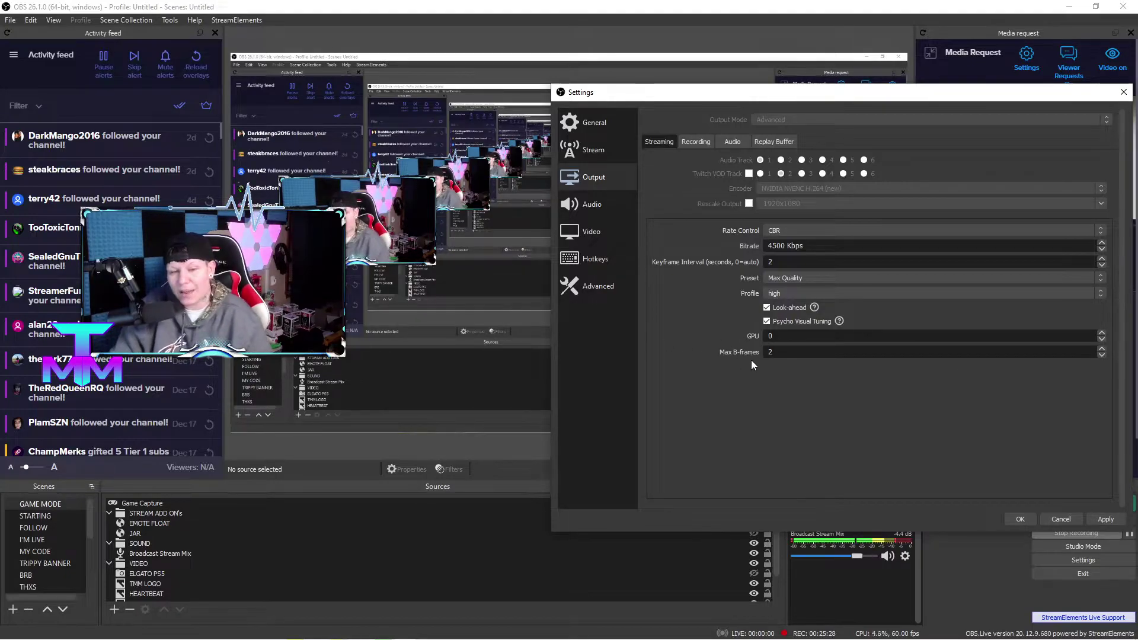
# - Review the recording output settings, keeping the keyframe interval at 0, and view the Replay Buffer option
pyautogui.click(692, 143)
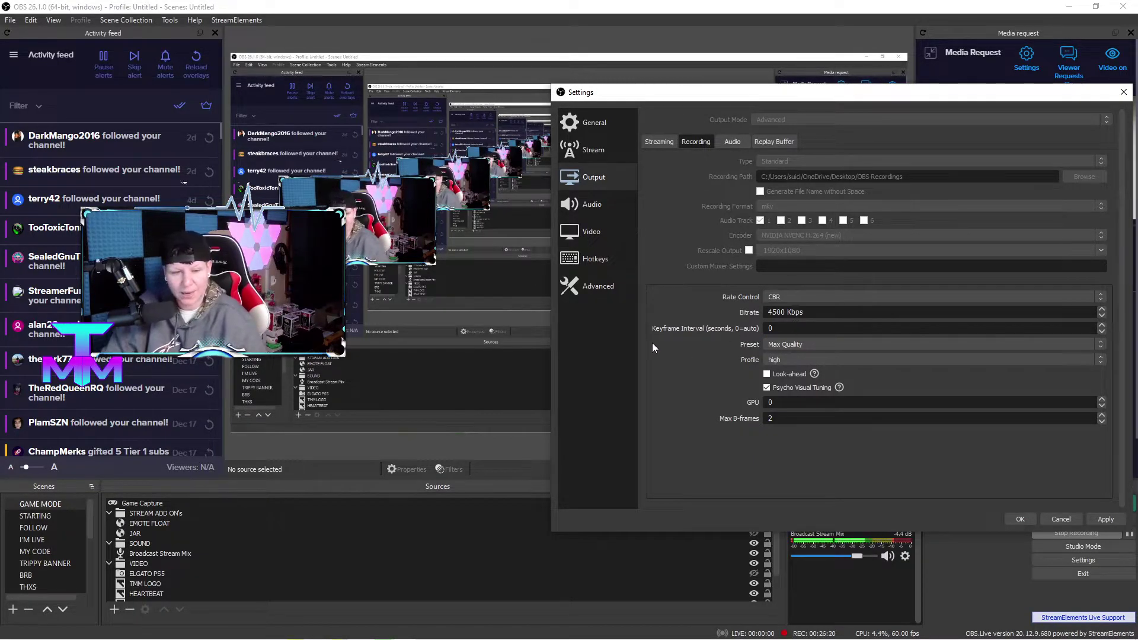
pyautogui.press('BackSpace')
pyautogui.write('0')
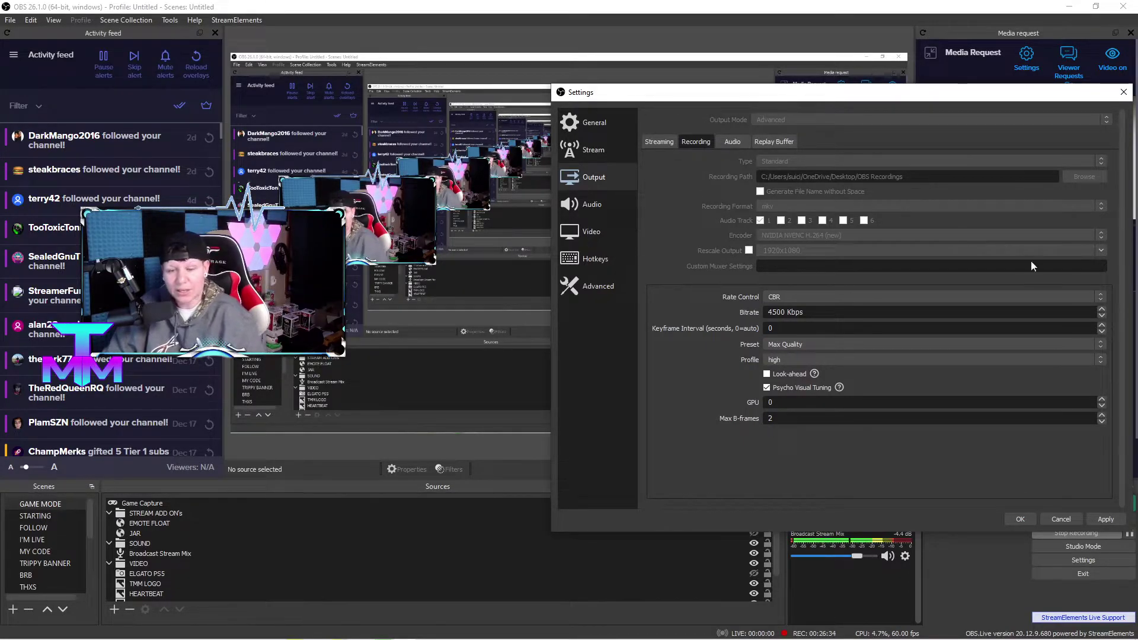
pyautogui.click(730, 143)
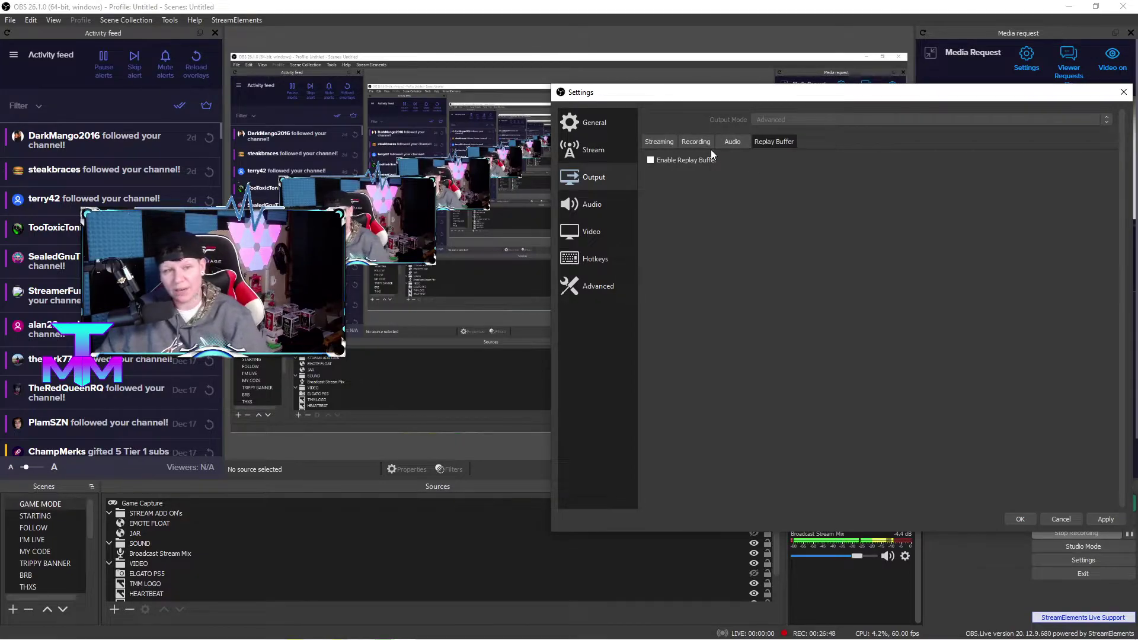
# - Review the device choices for Desktop Audio and Mic/Auxiliary Audio in the Audio settings, leaving both Disabled
pyautogui.click(610, 209)
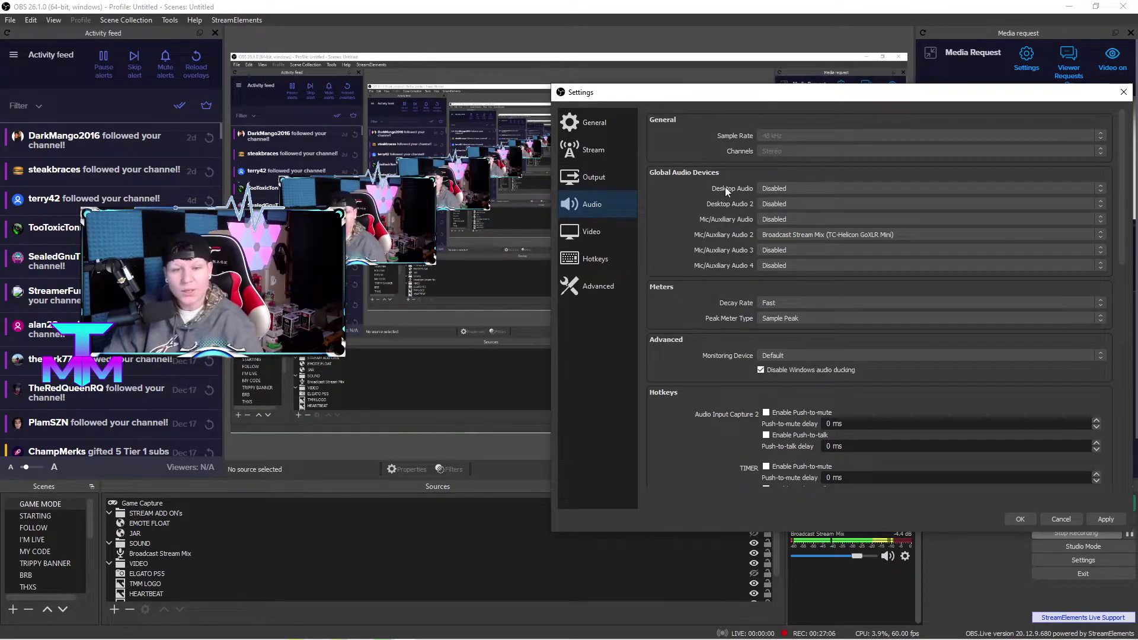
pyautogui.click(784, 191)
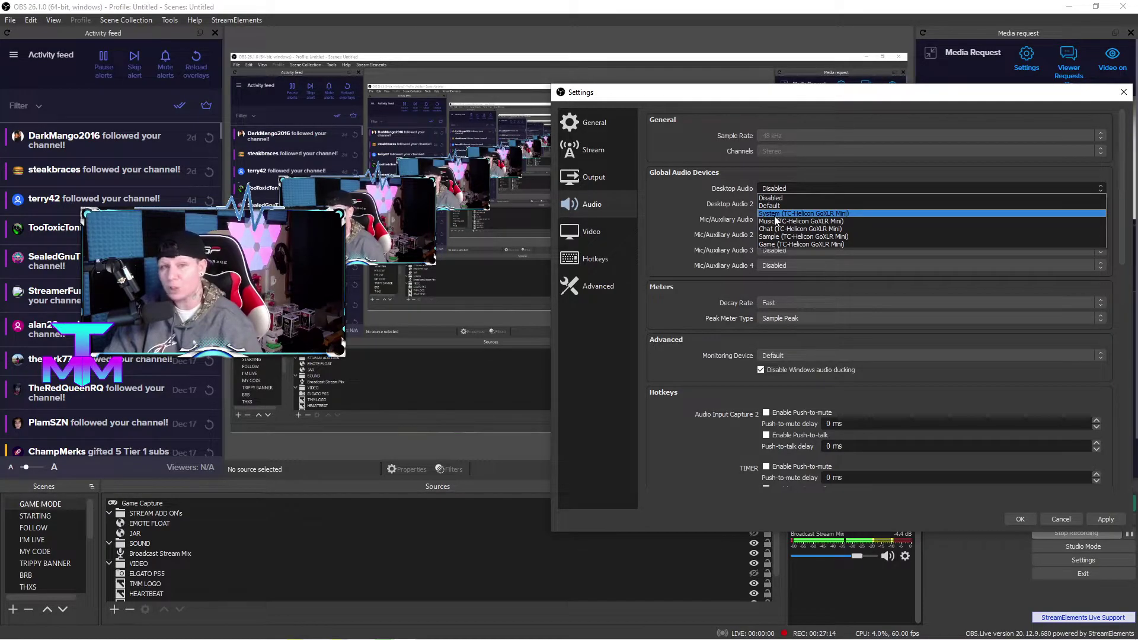
pyautogui.click(743, 171)
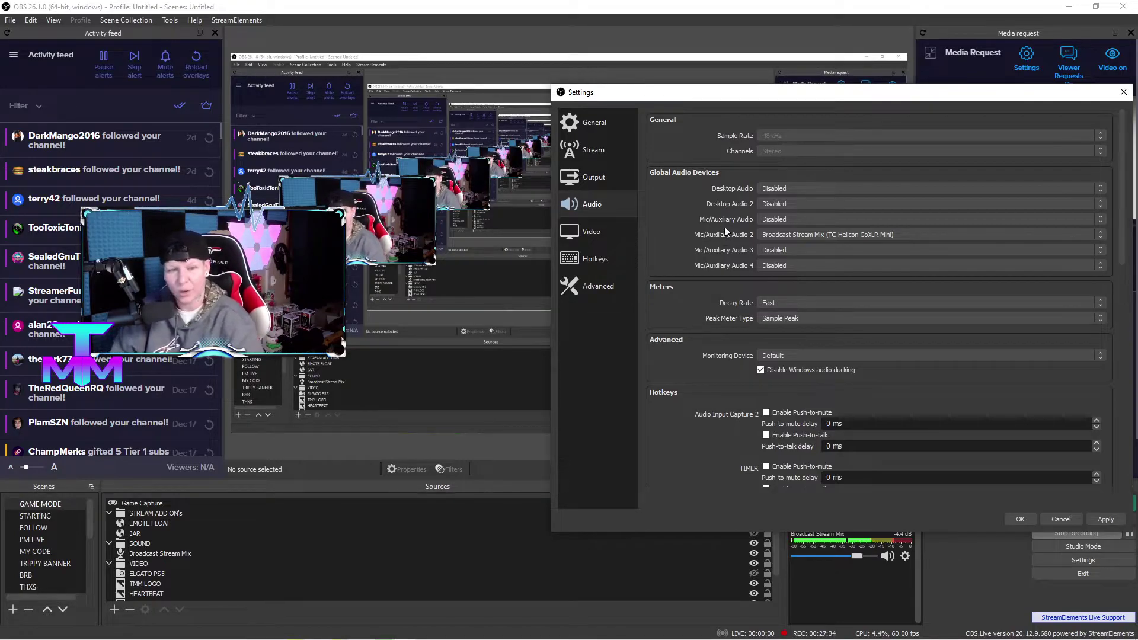
pyautogui.click(785, 218)
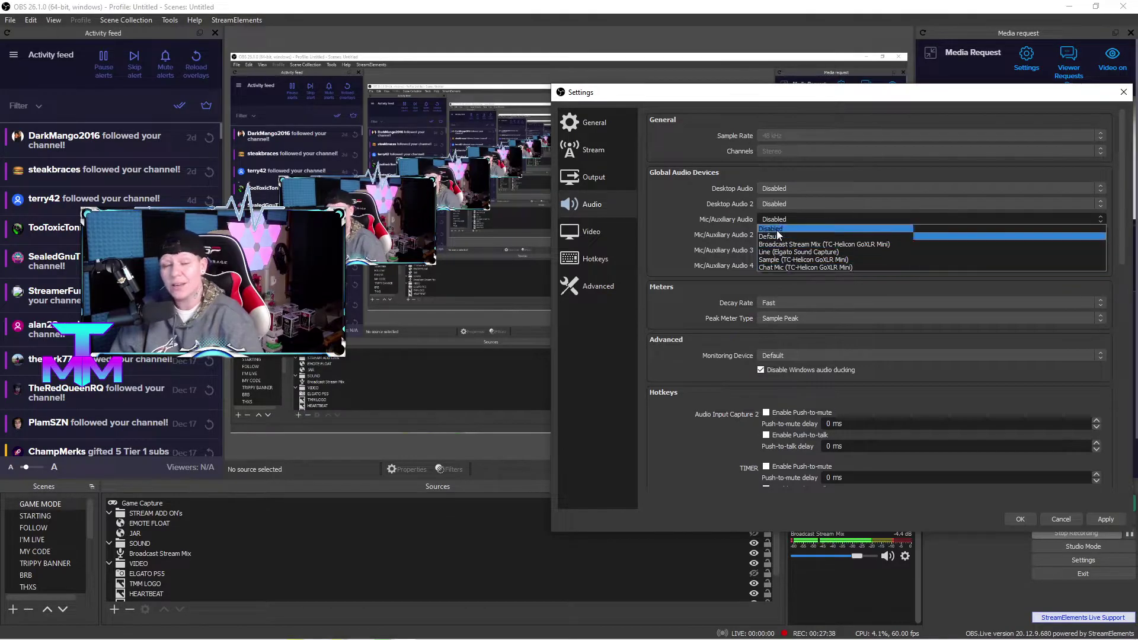
pyautogui.click(680, 211)
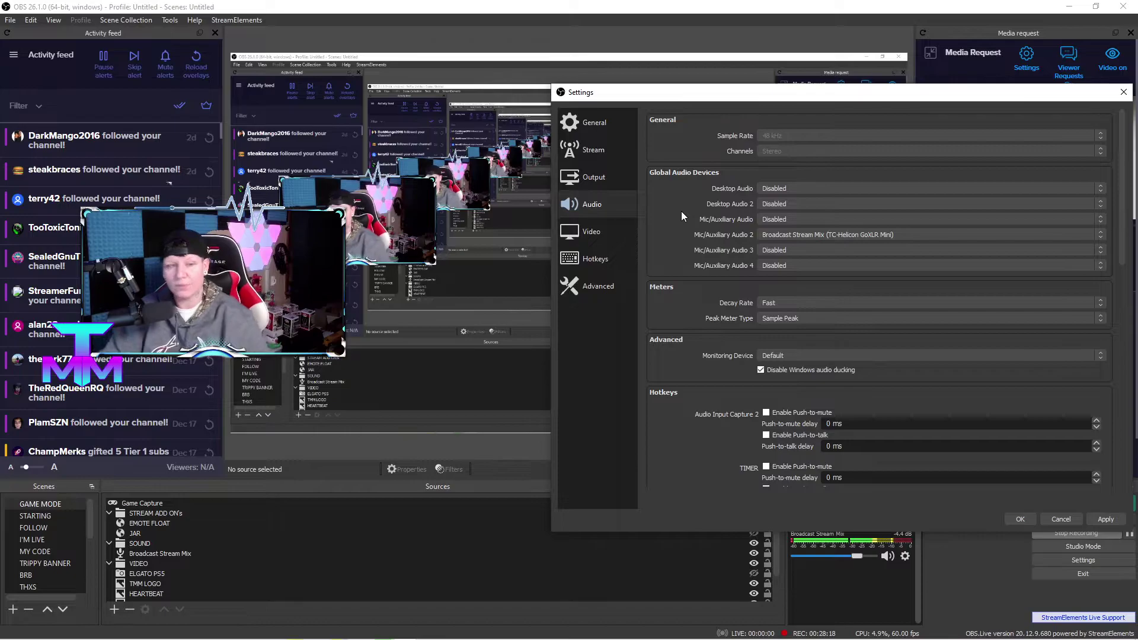
# - Look through the audio meters, monitoring device and each source's push-to-mute and push-to-talk options
pyautogui.scroll(-3, 672, 276)
pyautogui.scroll(2, 711, 320)
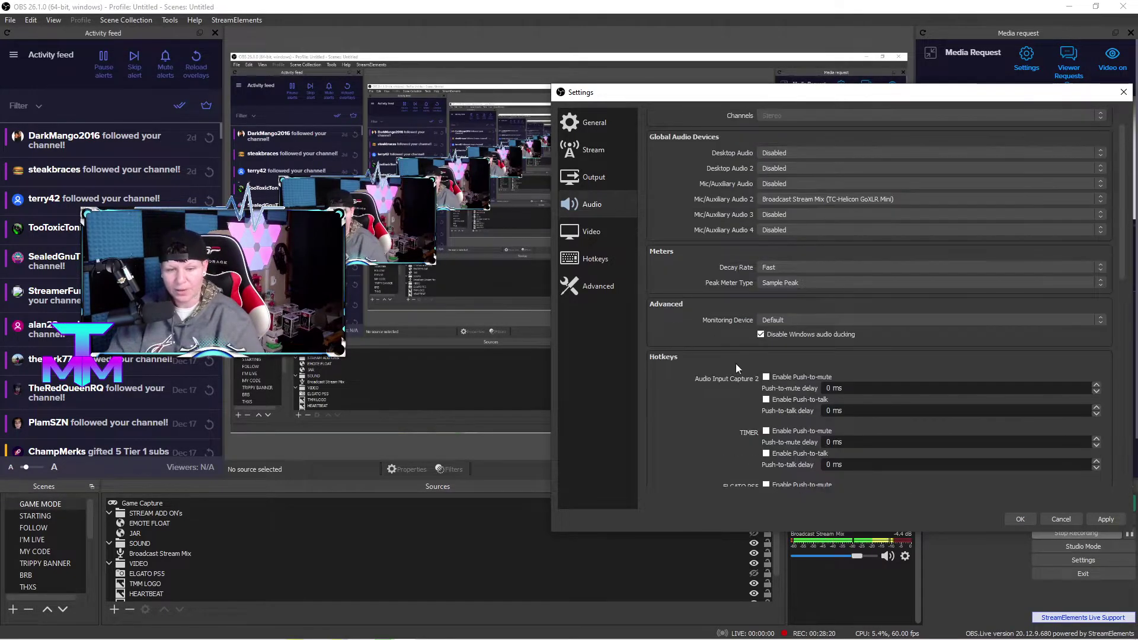
pyautogui.scroll(-3, 756, 396)
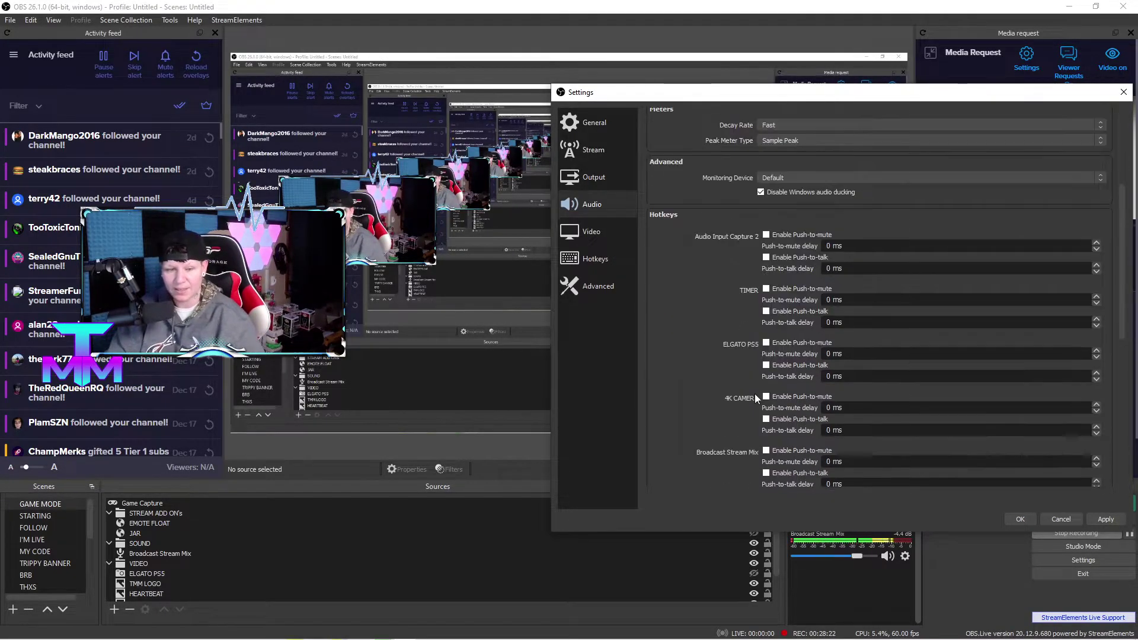
pyautogui.scroll(-2, 729, 389)
pyautogui.scroll(-5, 720, 389)
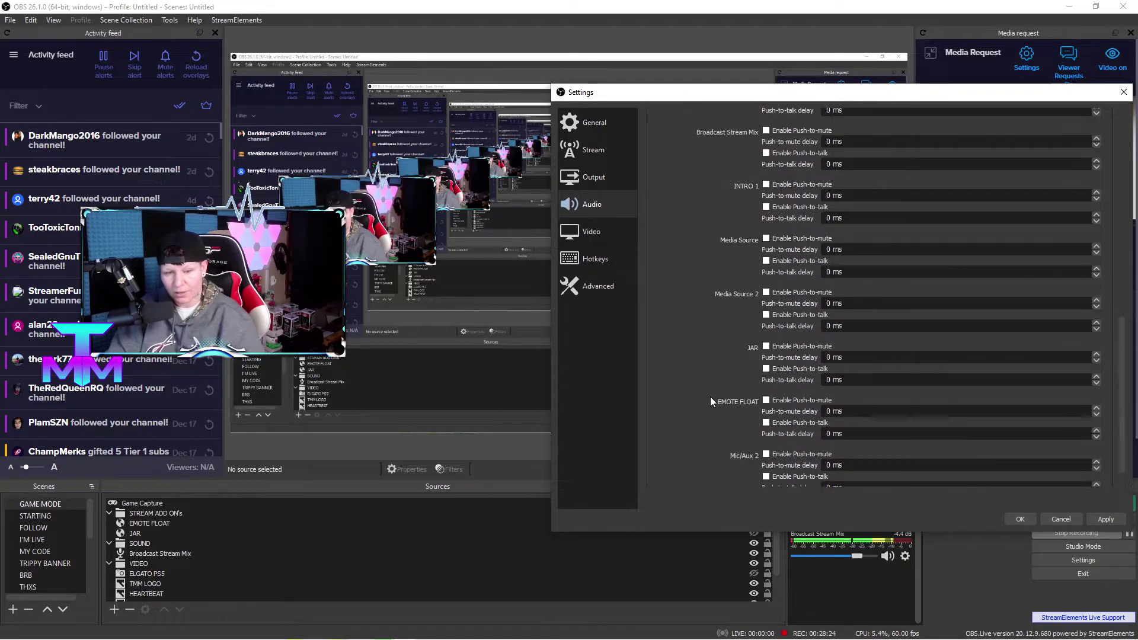
pyautogui.scroll(10, 701, 368)
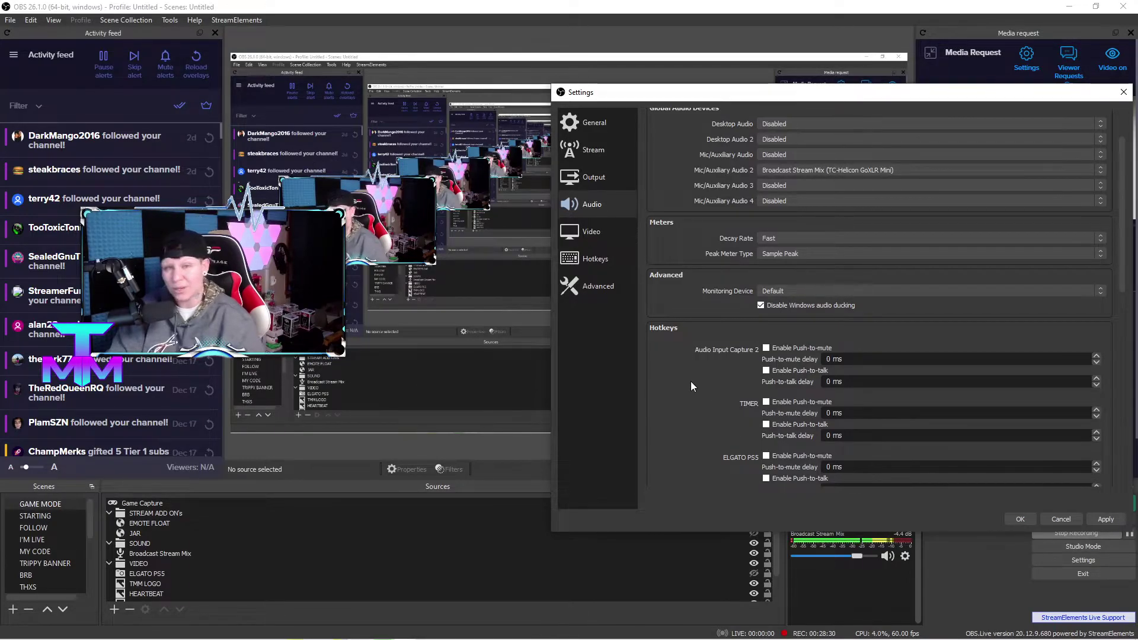
pyautogui.scroll(2, 691, 382)
# - Inspect the Video settings for resolution, downscale filter and FPS, and look over the available hotkey assignments
pyautogui.click(611, 234)
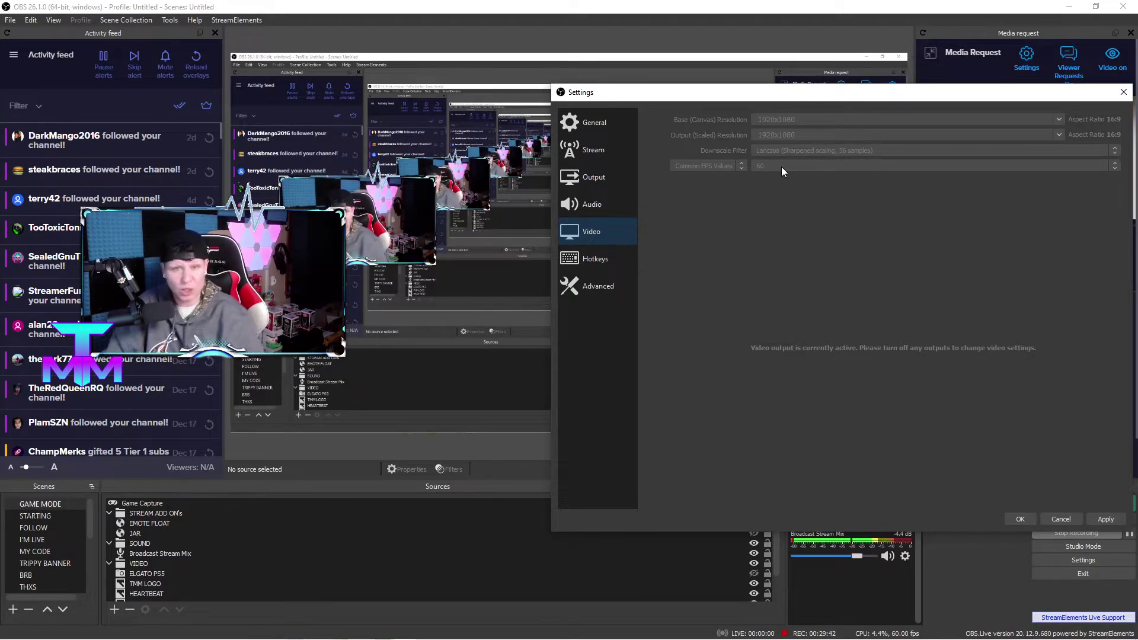
pyautogui.click(596, 259)
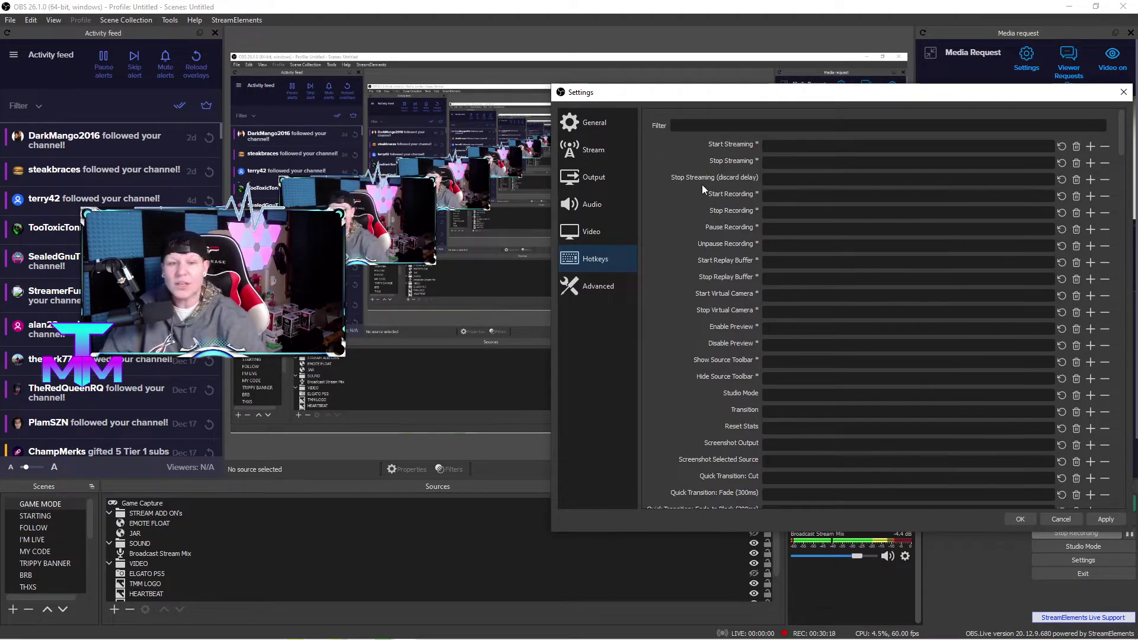
pyautogui.scroll(-3, 687, 327)
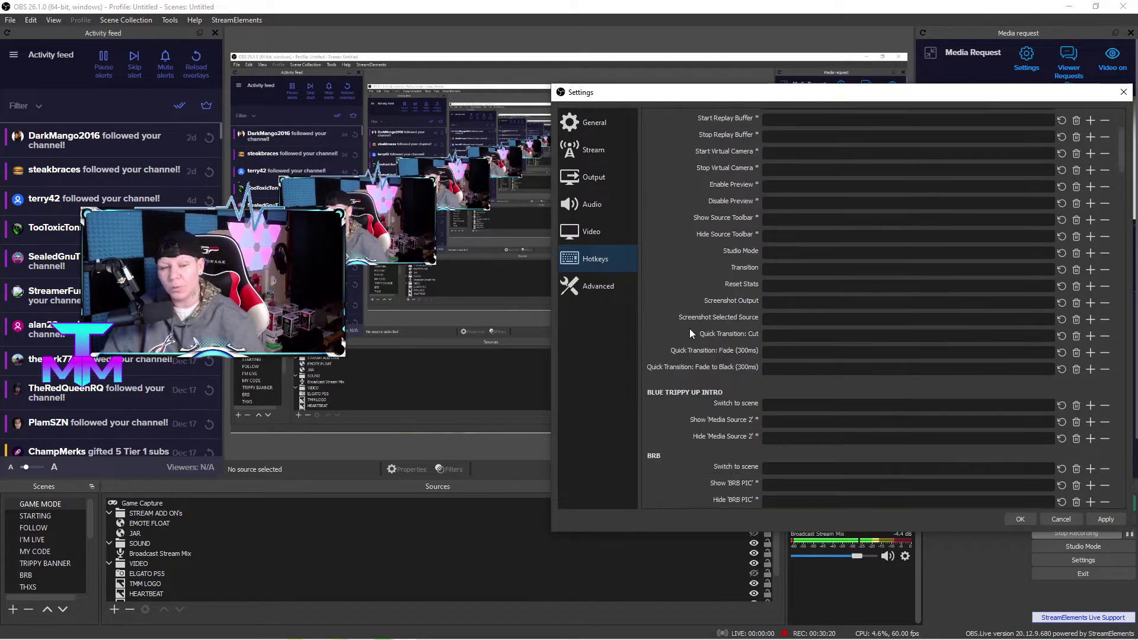
pyautogui.scroll(3, 689, 329)
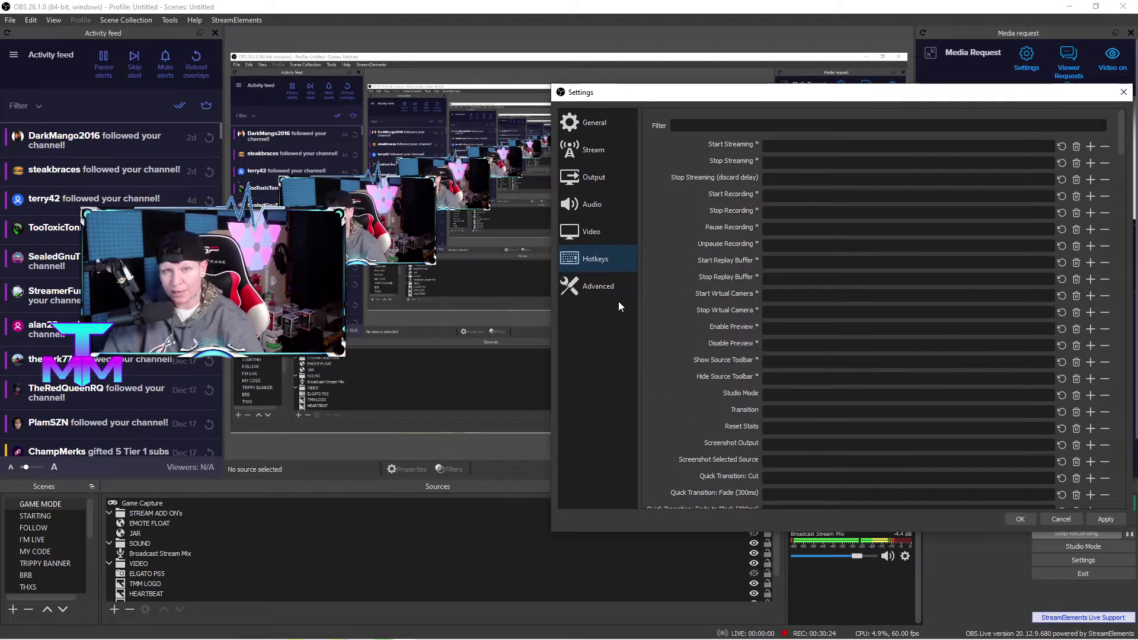
# - Review the Advanced settings from process priority and recording through stream delay, automatic reconnect, network, sources and hotkey focus behavior
pyautogui.click(601, 286)
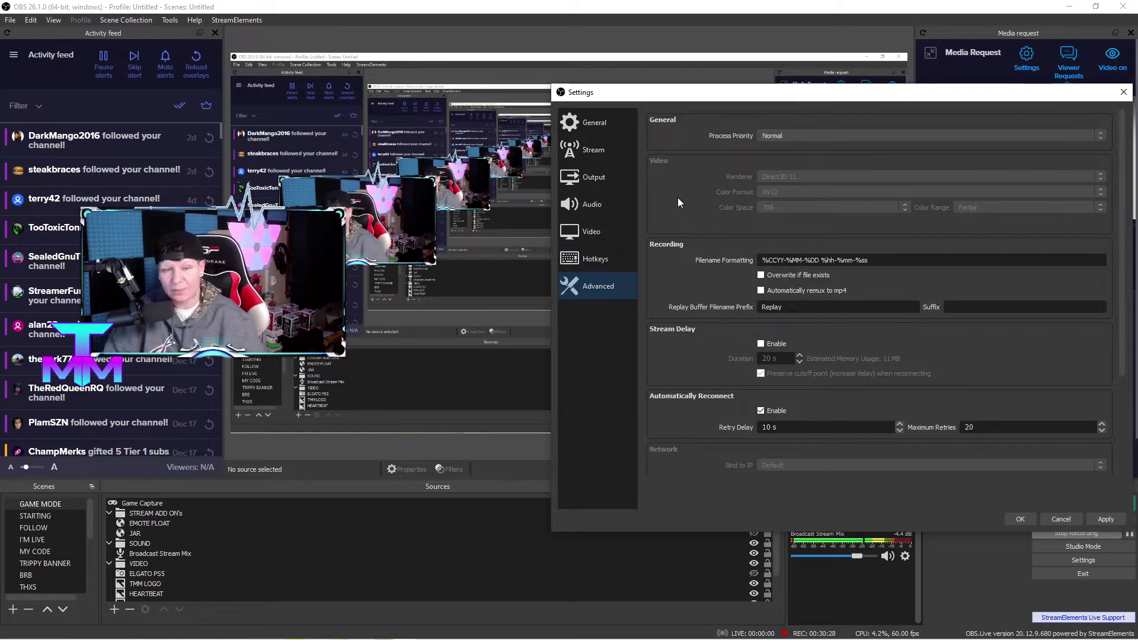
pyautogui.scroll(-1, 679, 202)
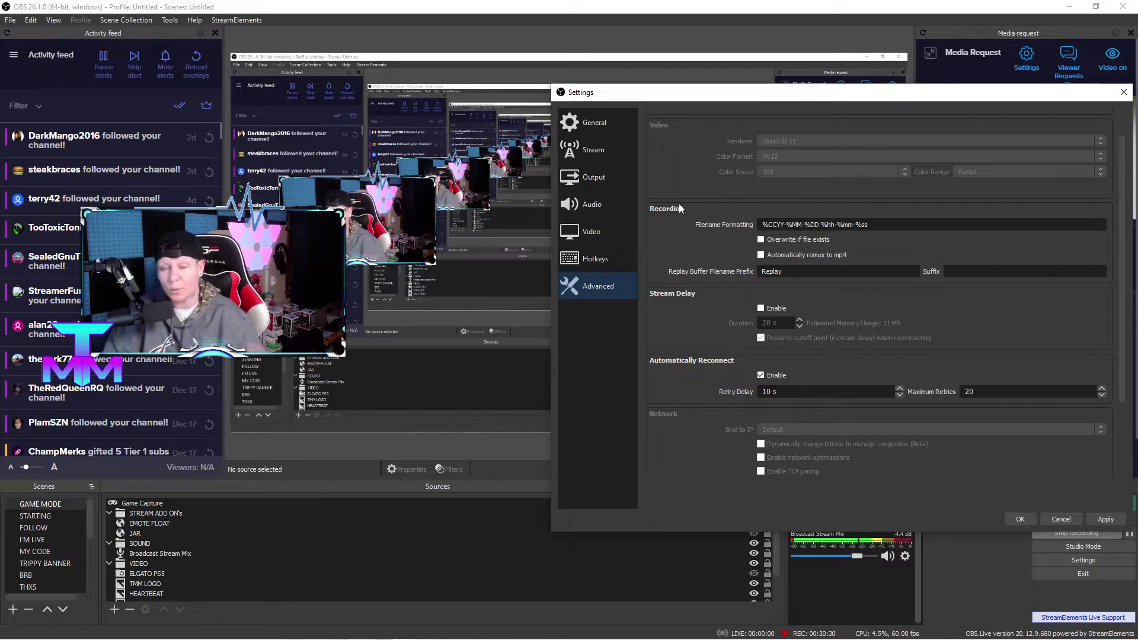
pyautogui.scroll(-2, 670, 223)
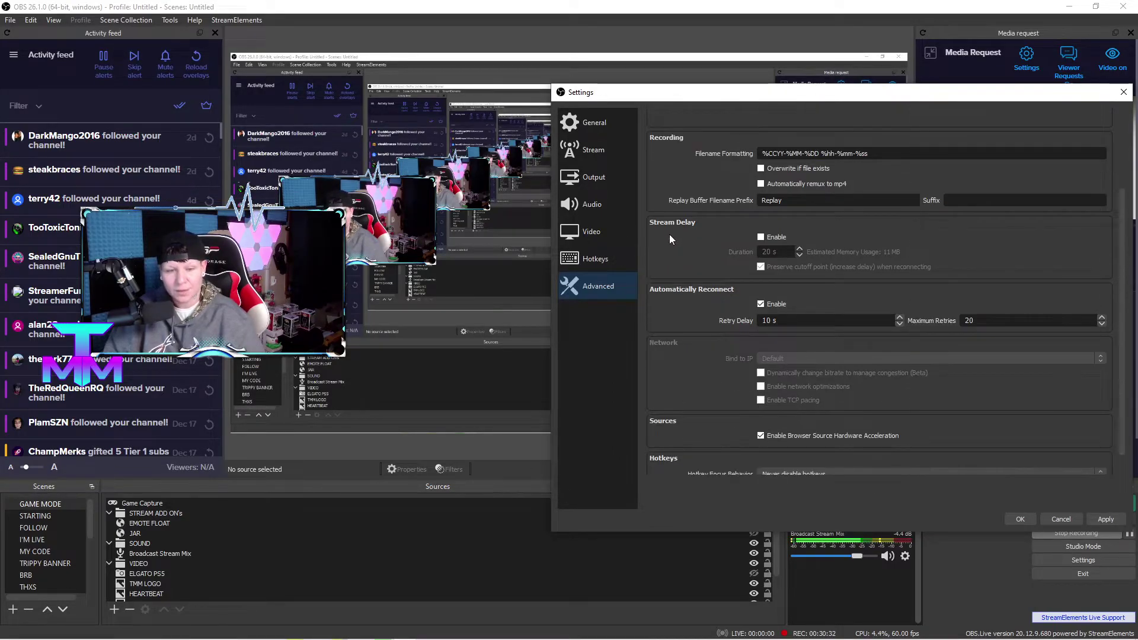
pyautogui.scroll(-1, 670, 237)
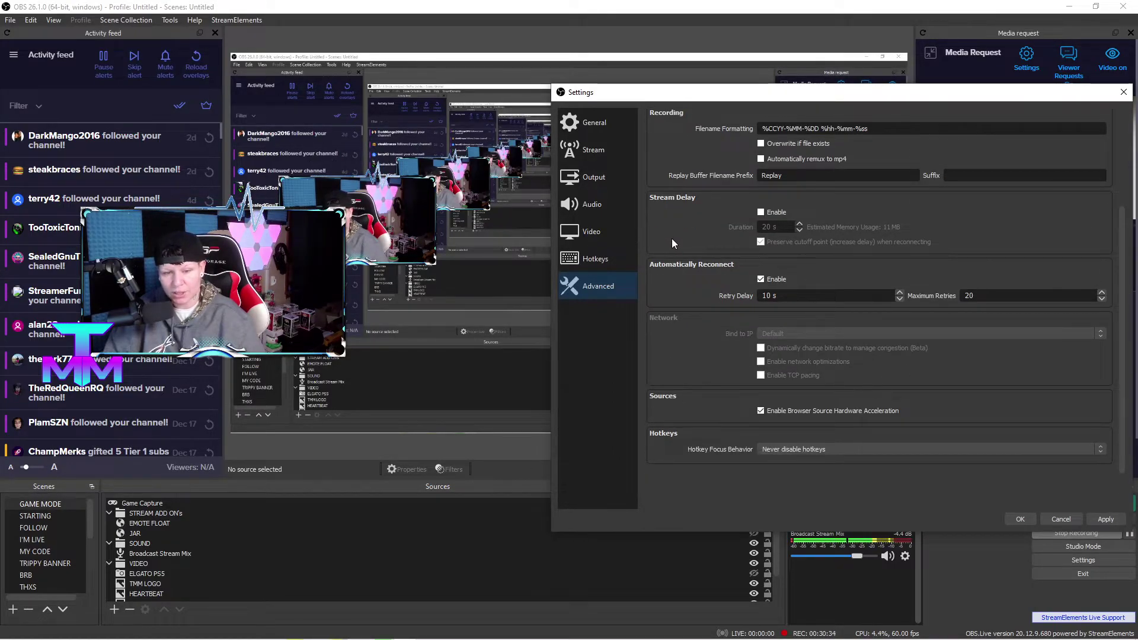